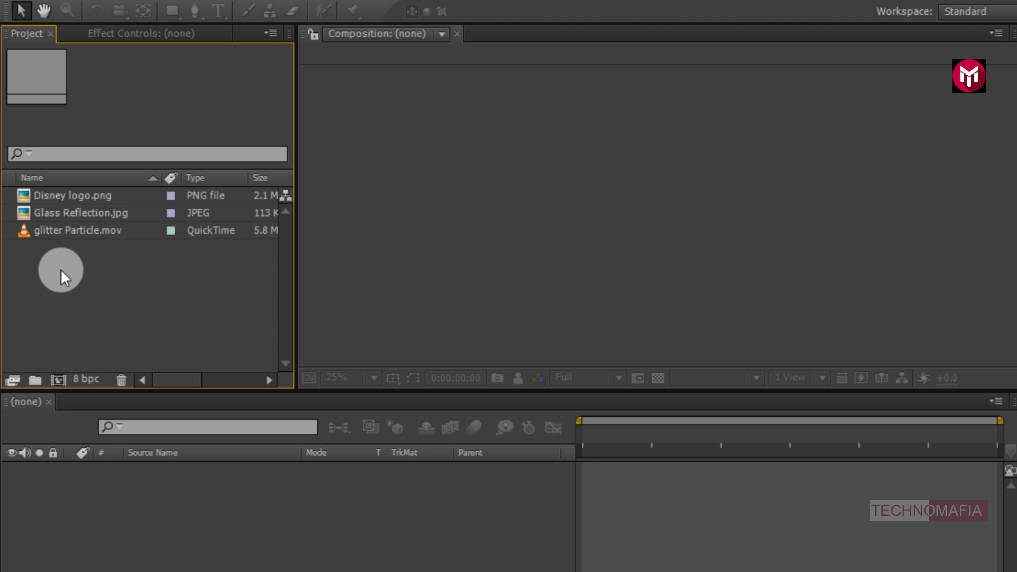
Create a composition named Title with a duration of 0:00:10:00.
{"action": "left_click", "coordinate": [58, 380]}
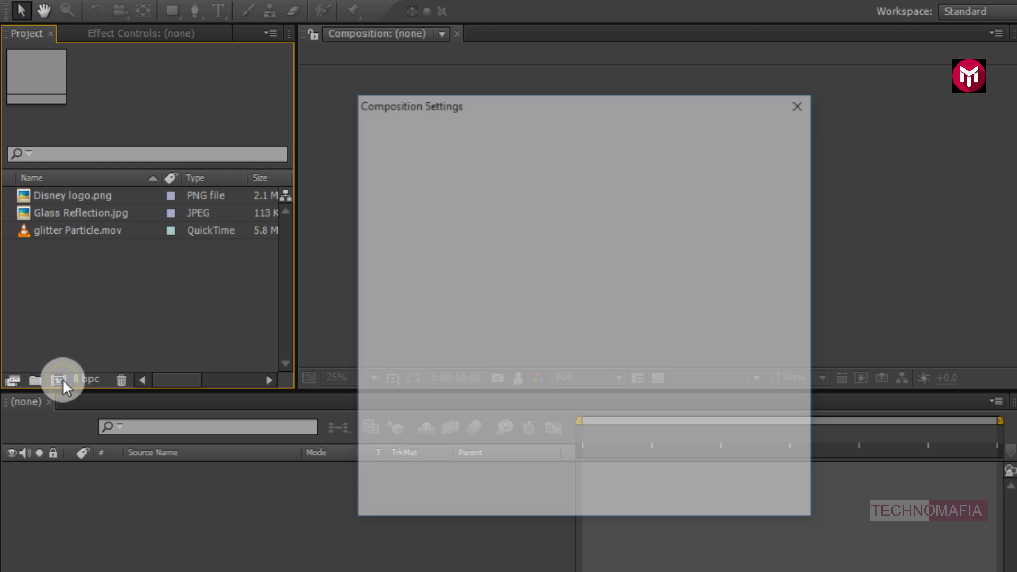
{"action": "type", "text": "Title"}
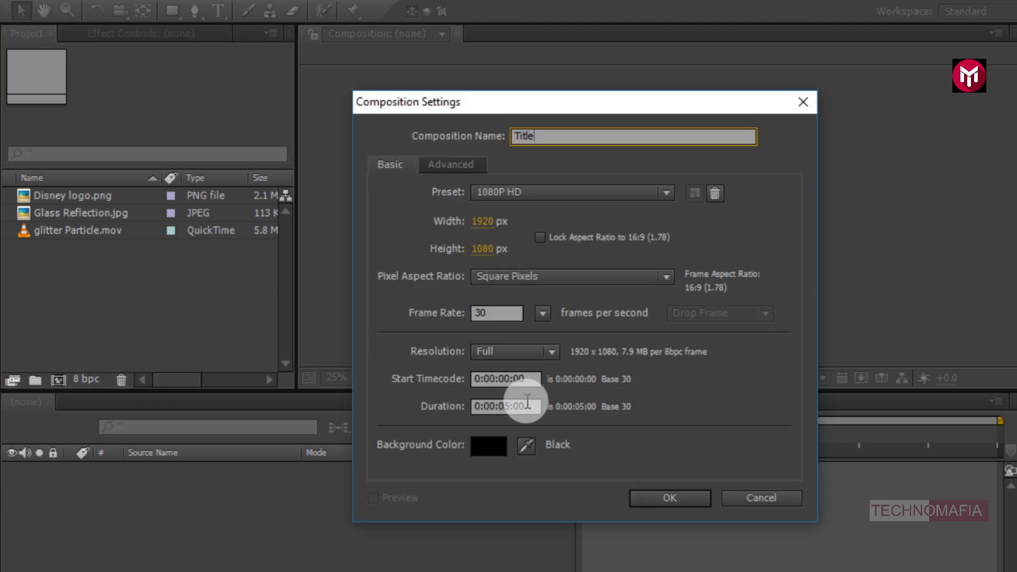
{"action": "left_click", "coordinate": [507, 406]}
{"action": "key", "text": "BackSpace"}
{"action": "type", "text": "10"}
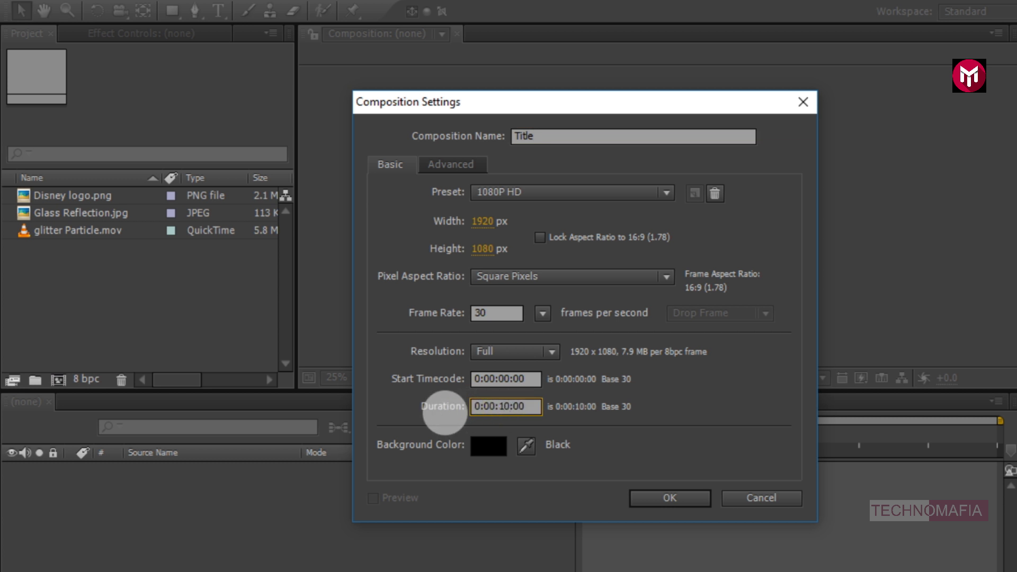
{"action": "left_click", "coordinate": [669, 498]}
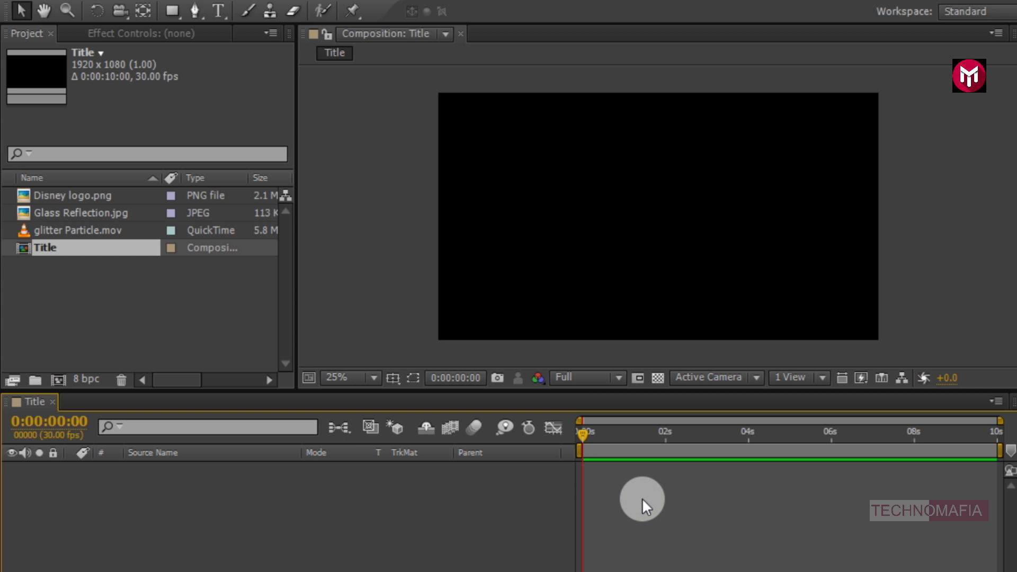
Add Disney logo.png to the Title composition as a layer and scale it down slightly.
{"action": "left_click", "coordinate": [67, 196]}
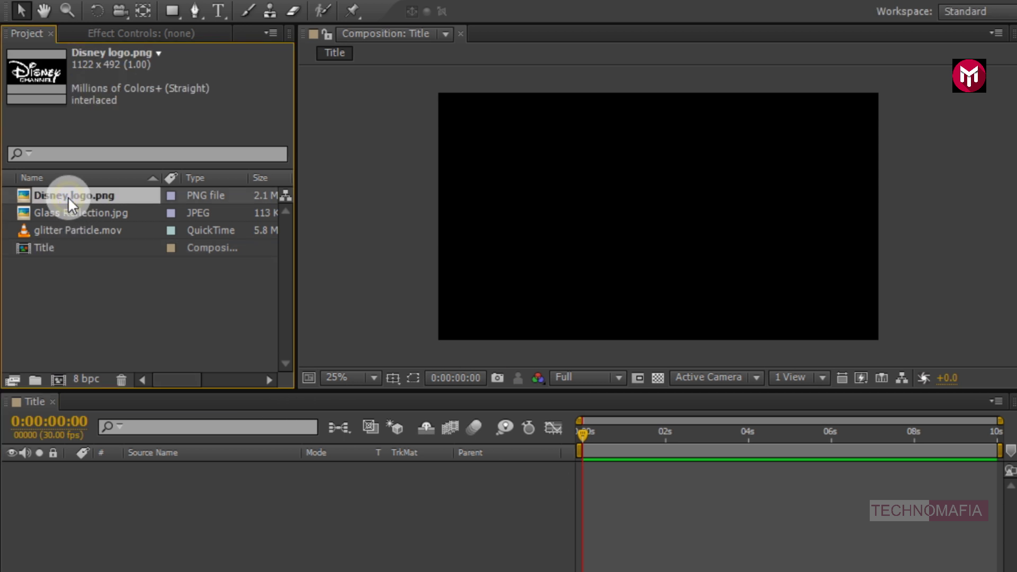
{"action": "left_click_drag", "start_coordinate": [68, 195], "coordinate": [204, 479]}
{"action": "key", "text": "s"}
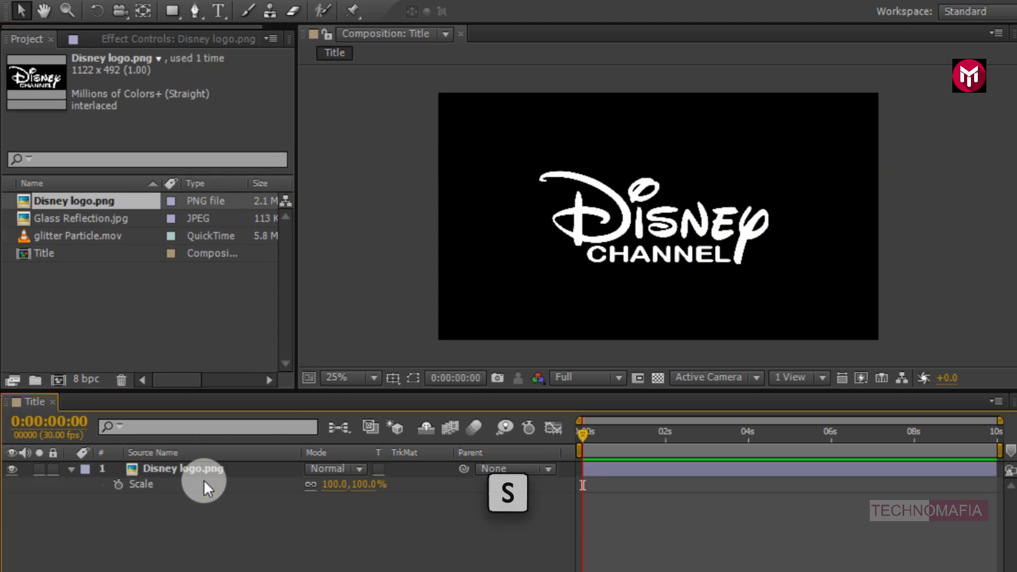
{"action": "left_click_drag", "start_coordinate": [327, 485], "coordinate": [305, 492]}
{"action": "left_click", "coordinate": [72, 469]}
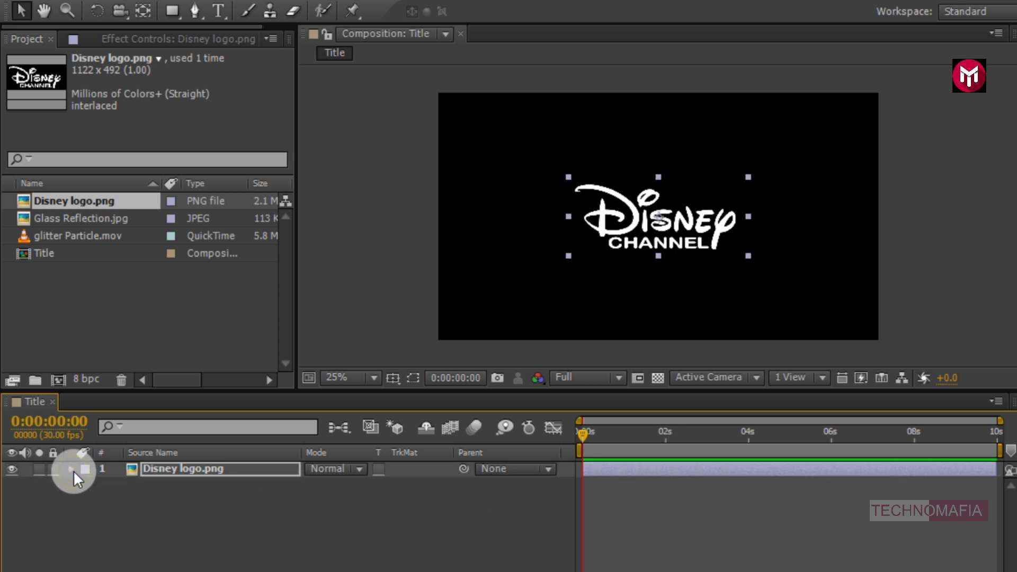
Pre-compose the Disney logo.png layer as Logo, moving all attributes into the new composition.
{"action": "right_click", "coordinate": [167, 466]}
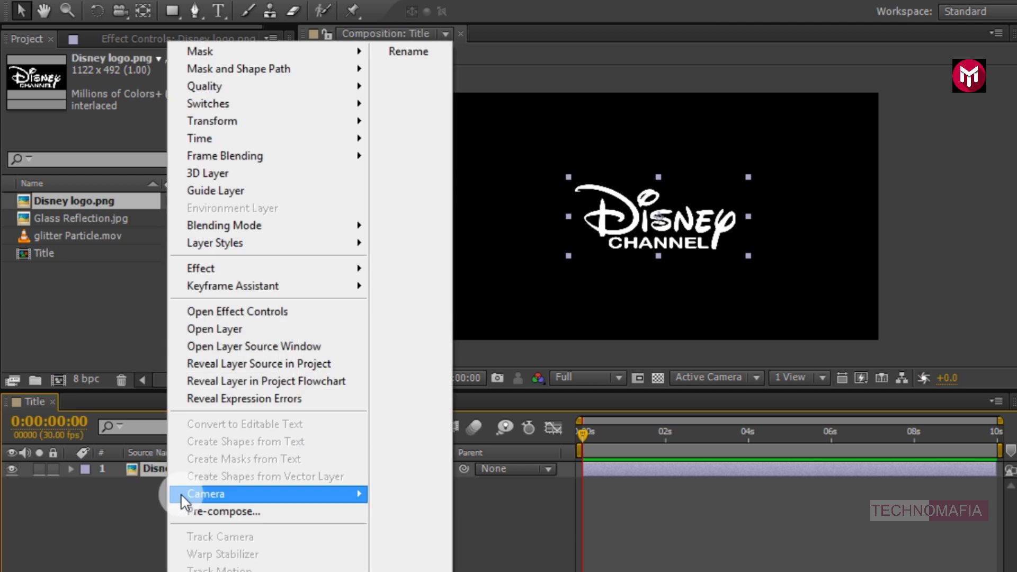
{"action": "left_click", "coordinate": [187, 512]}
{"action": "type", "text": "Logo"}
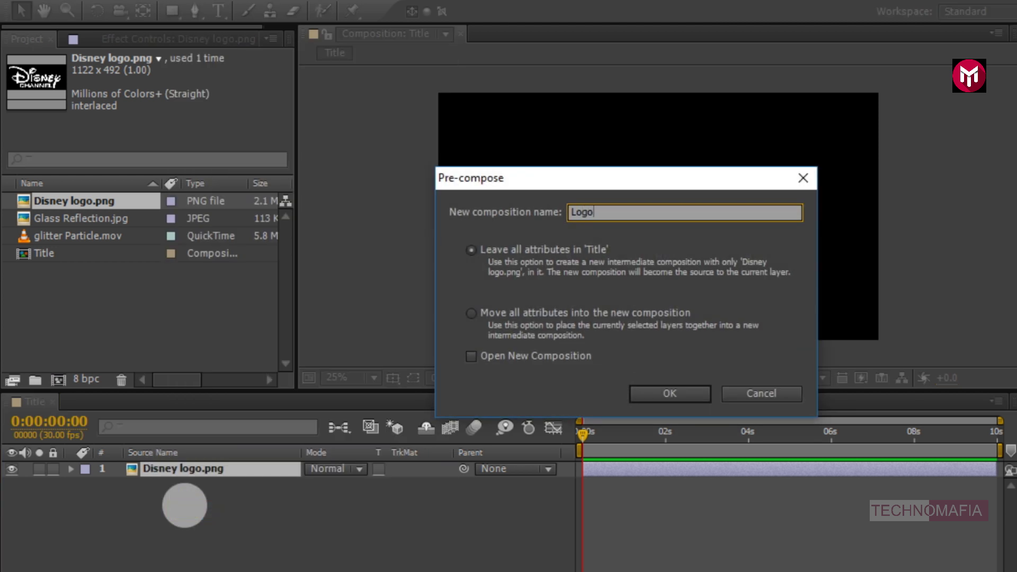
{"action": "left_click", "coordinate": [468, 316]}
{"action": "left_click", "coordinate": [665, 394]}
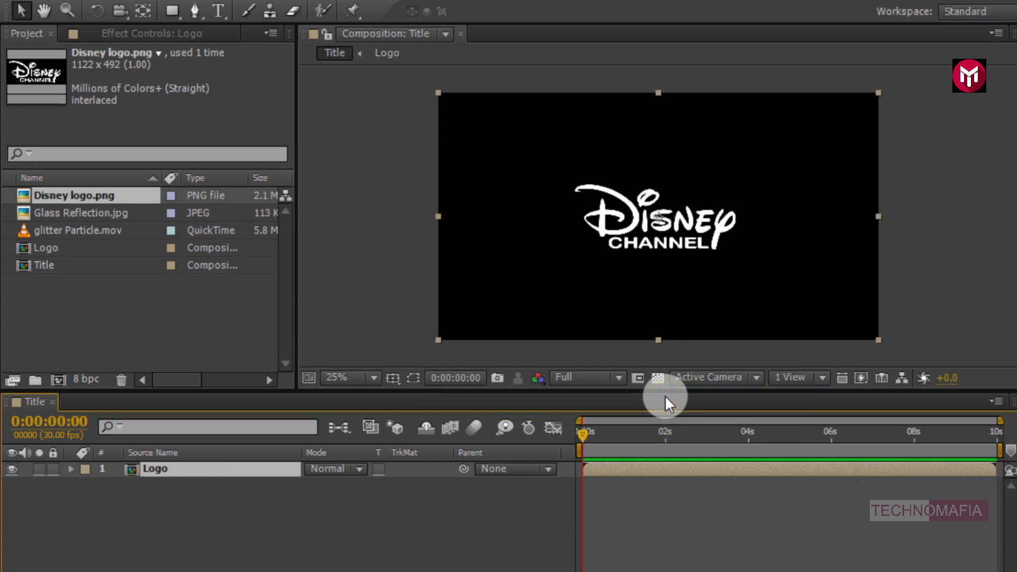
Hide the Logo layer and add a text layer reading "disney.in" near the middle of the frame.
{"action": "left_click", "coordinate": [12, 469]}
{"action": "left_click", "coordinate": [217, 12]}
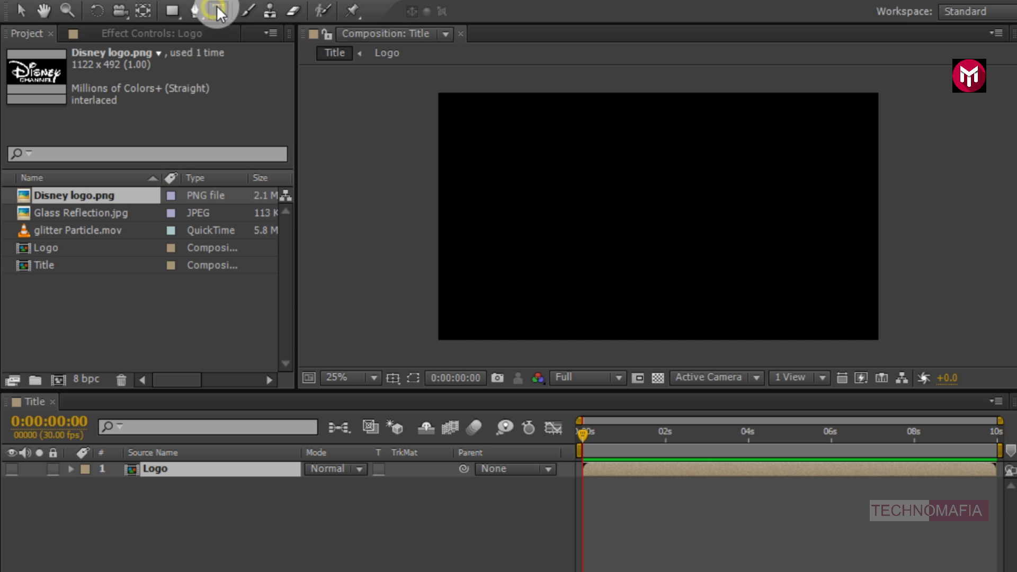
{"action": "left_click", "coordinate": [646, 221]}
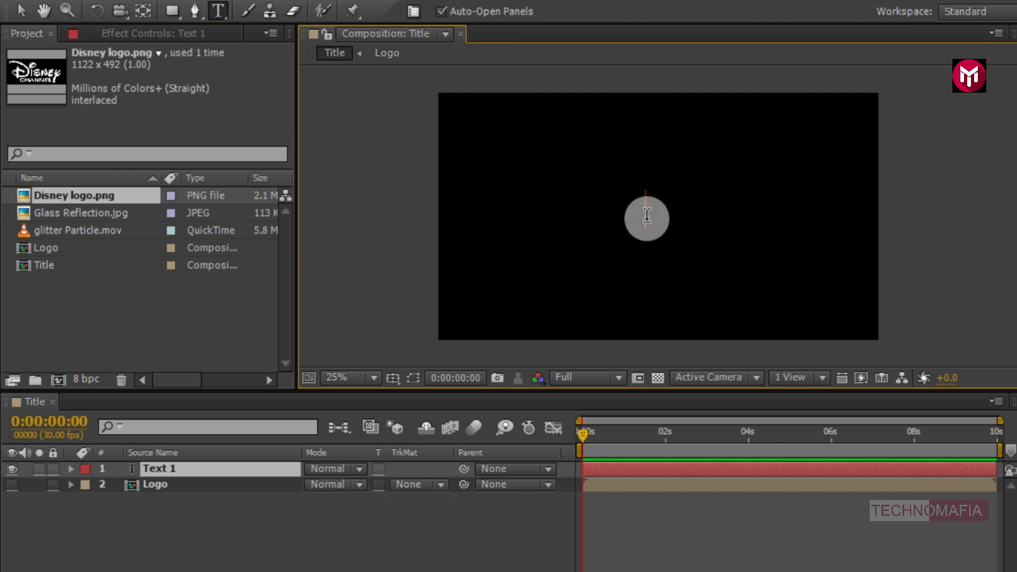
{"action": "type", "text": "disney.in"}
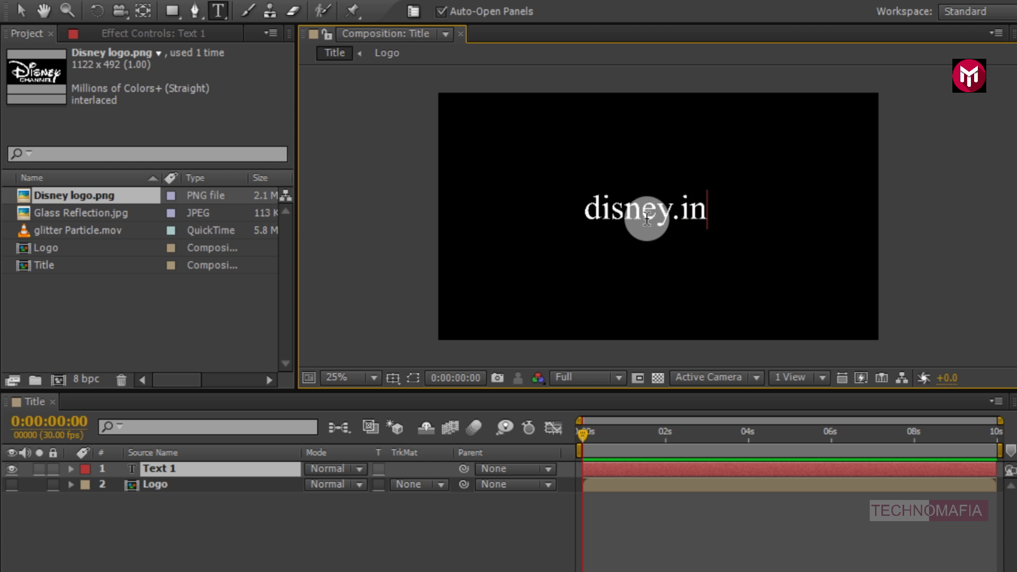
{"action": "key", "text": "Escape"}
Centre the disney.in text horizontally and vertically in the composition.
{"action": "double_click", "coordinate": [647, 221]}
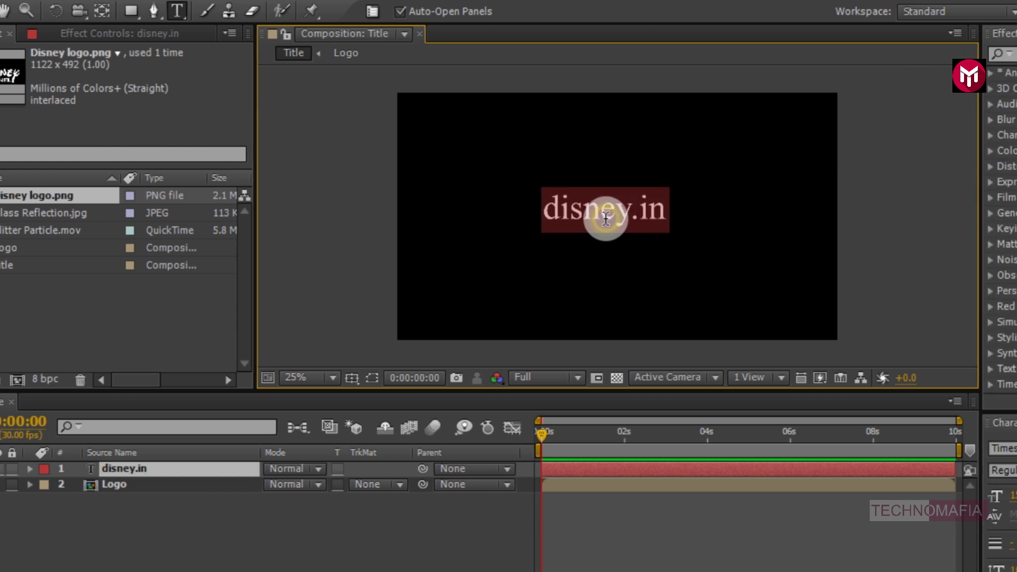
{"action": "left_click", "coordinate": [934, 422]}
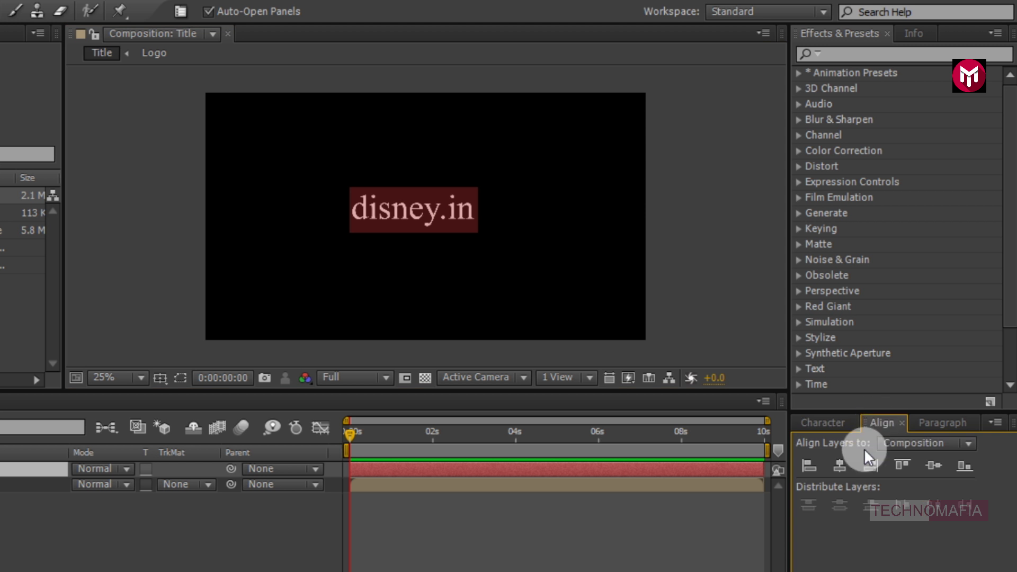
{"action": "left_click", "coordinate": [839, 462]}
{"action": "left_click", "coordinate": [932, 464]}
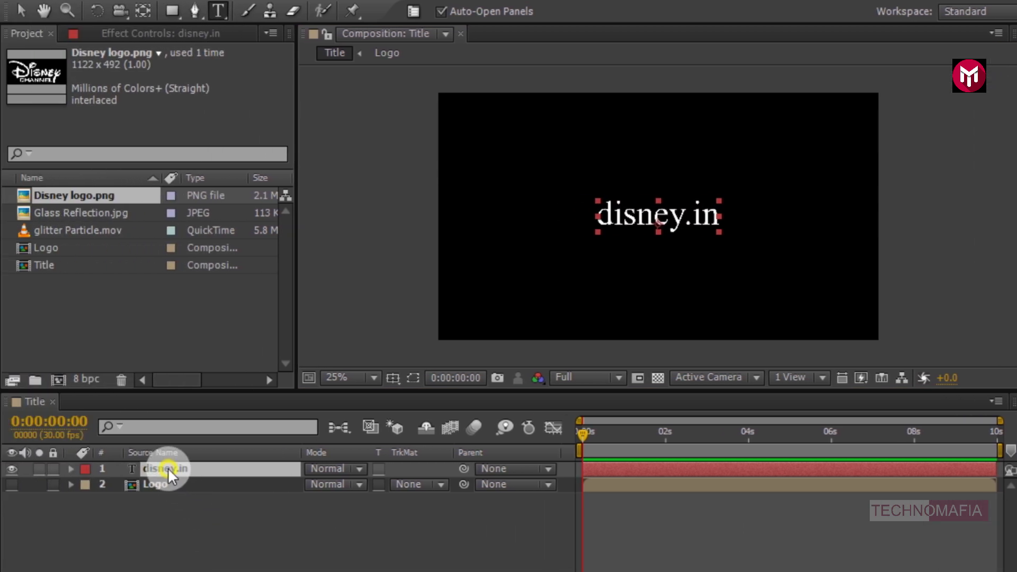
Pre-compose the disney.in text layer as Slogan.
{"action": "right_click", "coordinate": [167, 468]}
{"action": "left_click", "coordinate": [187, 510]}
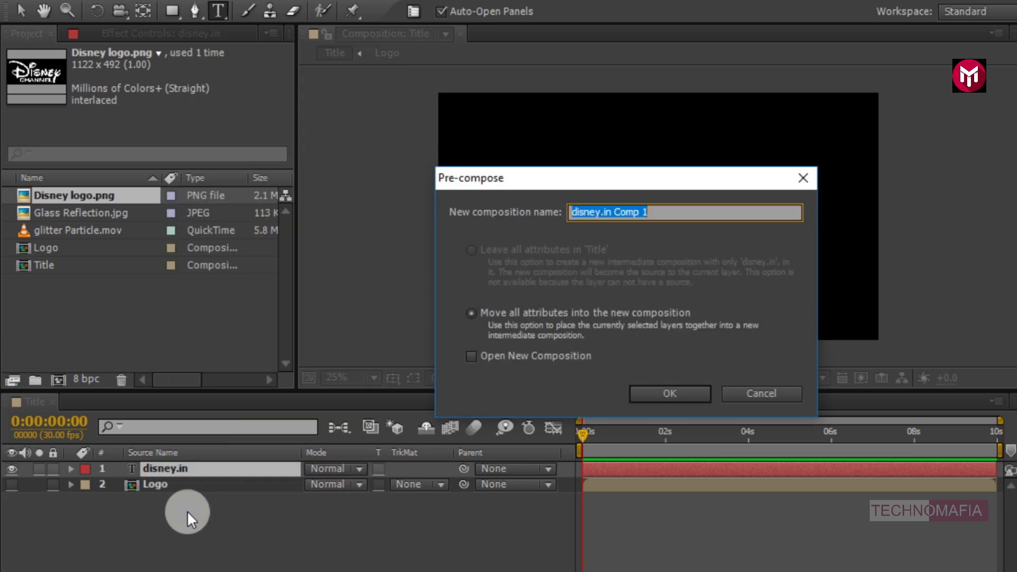
{"action": "type", "text": "Slogan"}
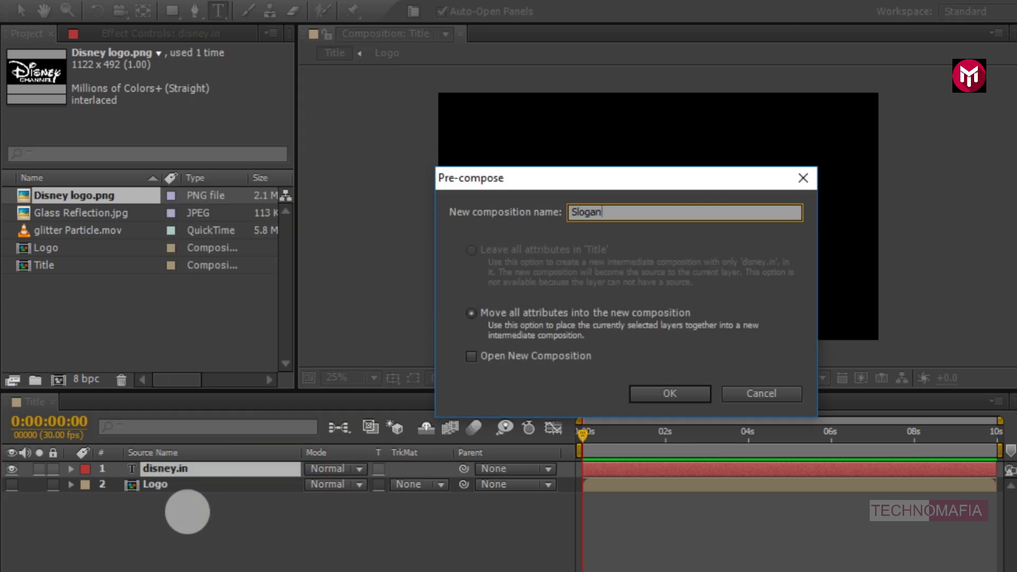
{"action": "left_click", "coordinate": [631, 394]}
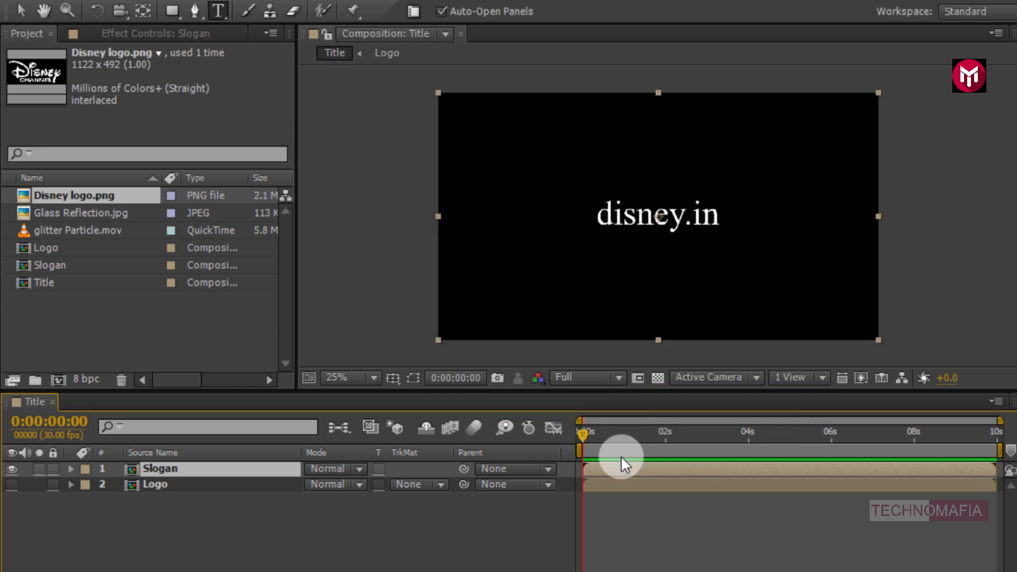
Shift the Slogan layer to start at 0:00:05:00 and make the Logo layer visible again.
{"action": "left_click", "coordinate": [791, 432]}
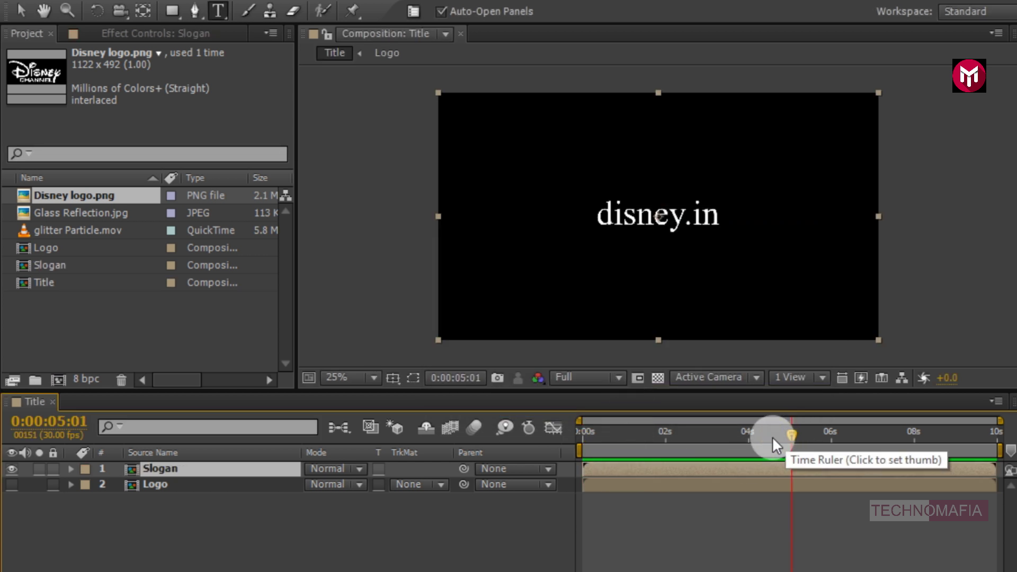
{"action": "left_click_drag", "start_coordinate": [790, 432], "coordinate": [790, 432]}
{"action": "left_click_drag", "start_coordinate": [606, 462], "coordinate": [789, 458]}
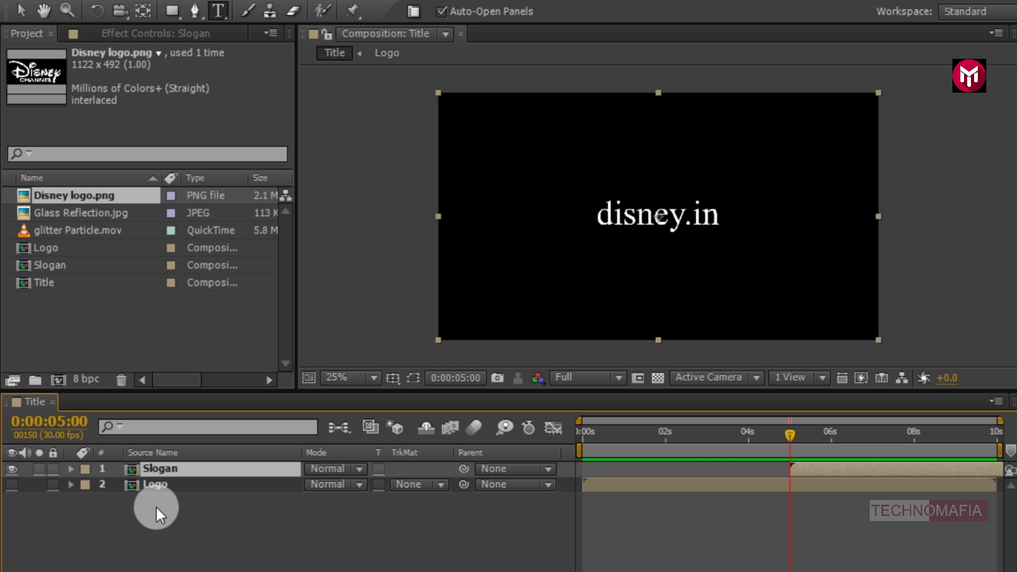
{"action": "left_click", "coordinate": [17, 484]}
{"action": "left_click", "coordinate": [646, 434]}
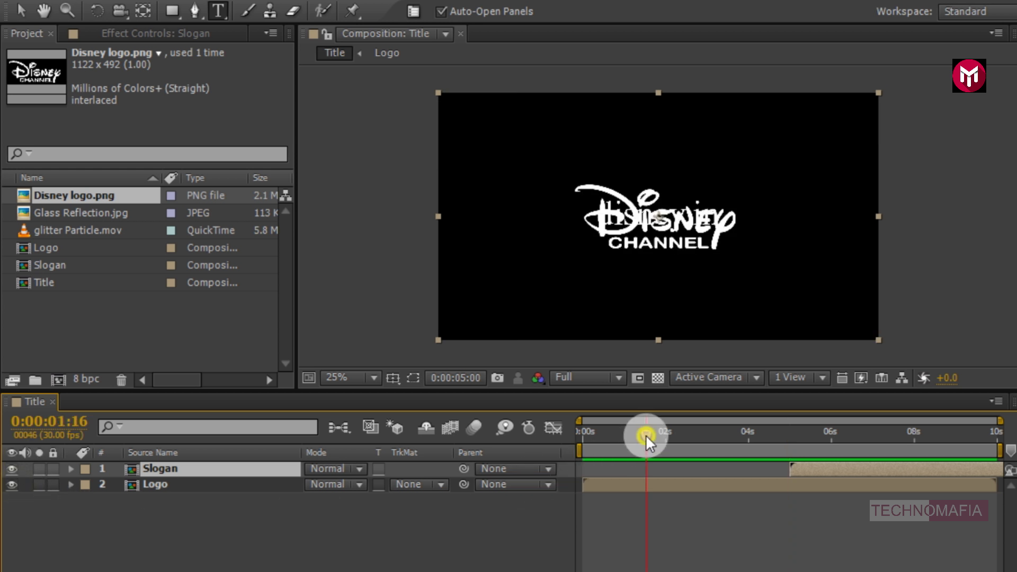
Create a black 1920 x 1080 px solid layer named Noise in the Title composition.
{"action": "right_click", "coordinate": [188, 558]}
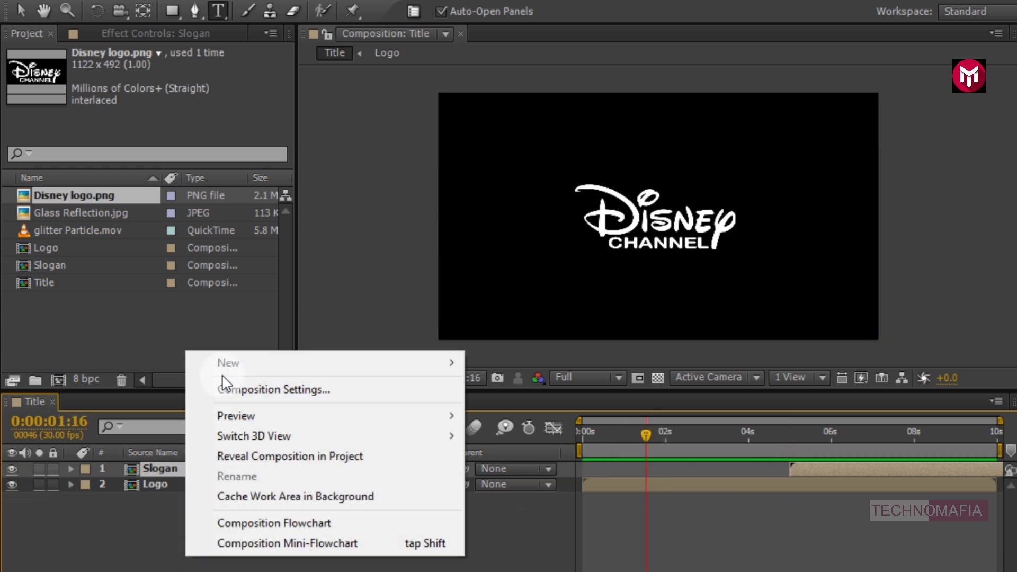
{"action": "left_click", "coordinate": [227, 366]}
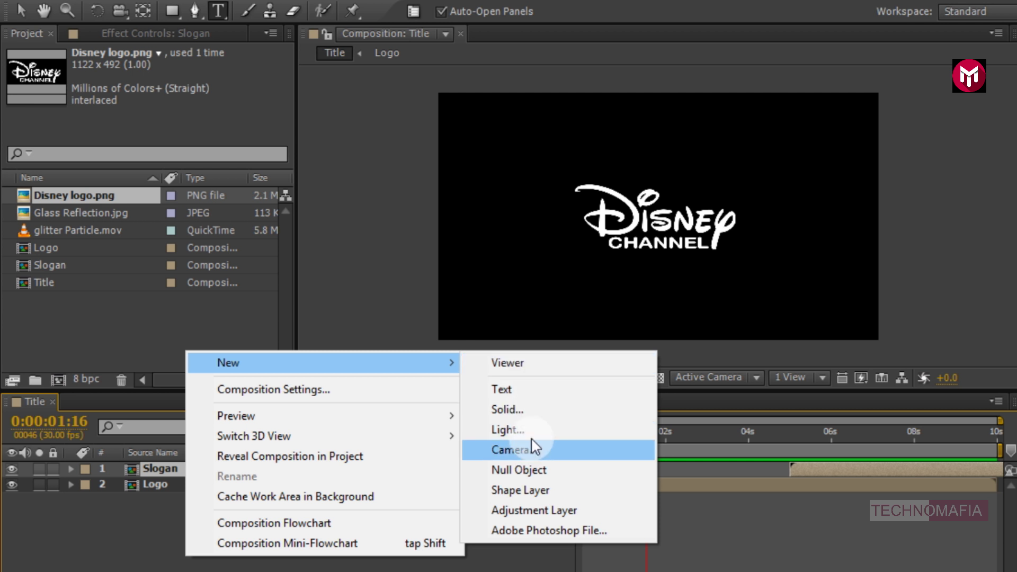
{"action": "left_click", "coordinate": [528, 412]}
{"action": "type", "text": "No"}
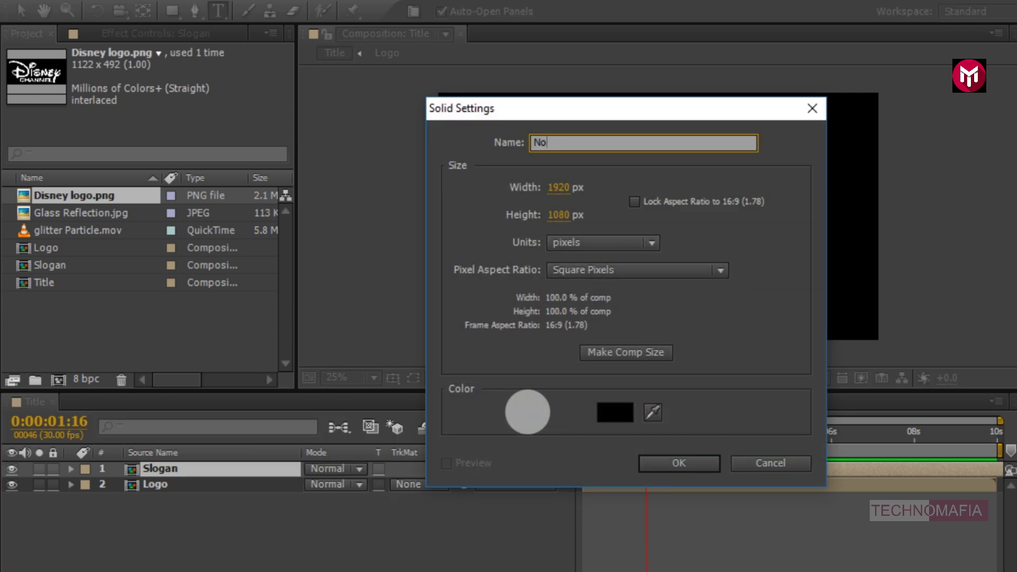
{"action": "type", "text": "ise"}
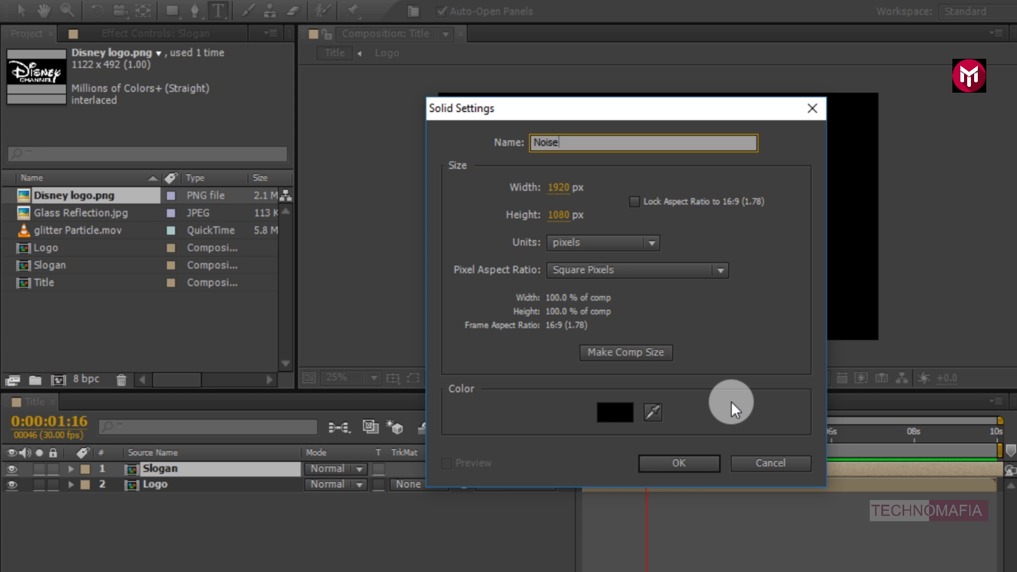
{"action": "left_click", "coordinate": [663, 463]}
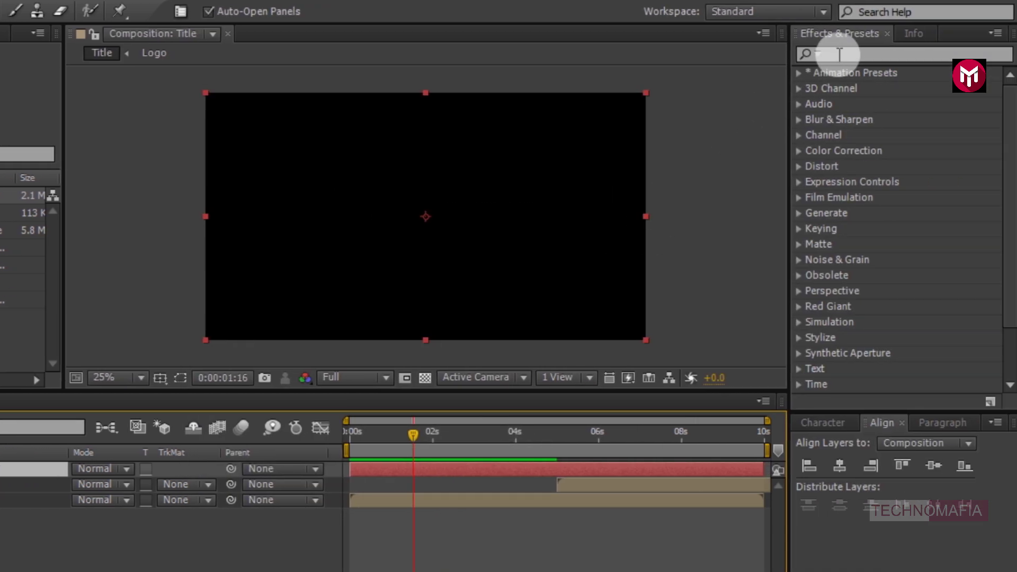
Find the Fractal Noise effect and apply it to the Noise layer.
{"action": "left_click", "coordinate": [985, 54]}
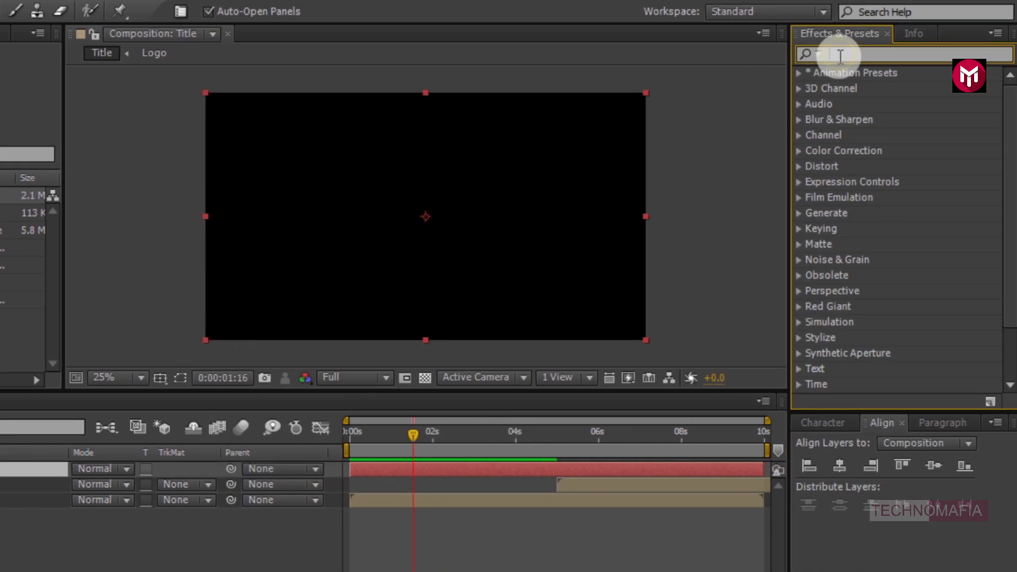
{"action": "type", "text": "frac"}
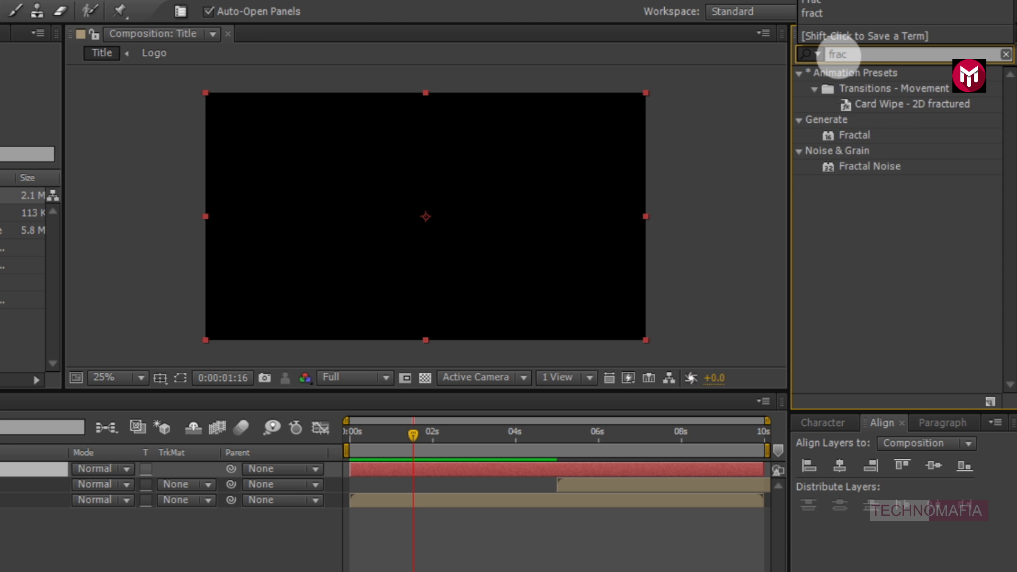
{"action": "double_click", "coordinate": [859, 165]}
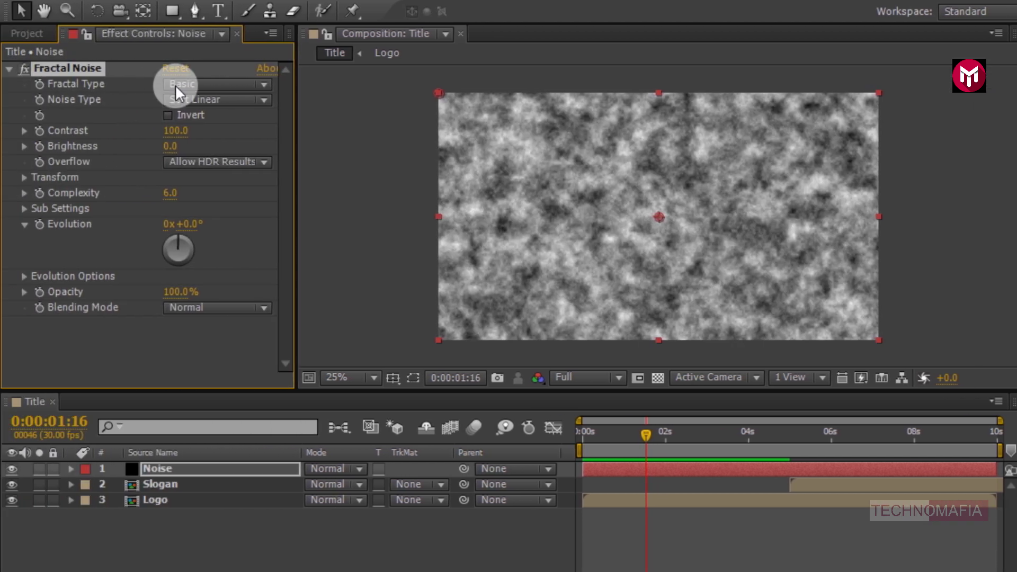
Set the Fractal Noise effect's fractal type to Dynamic Twist and its contrast to 150.
{"action": "left_click", "coordinate": [175, 85]}
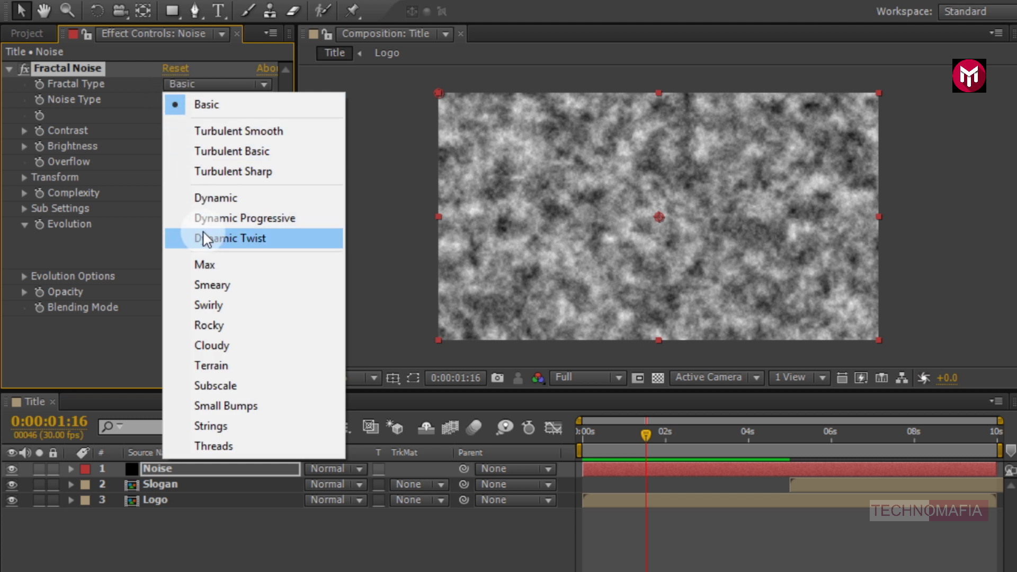
{"action": "left_click", "coordinate": [206, 239]}
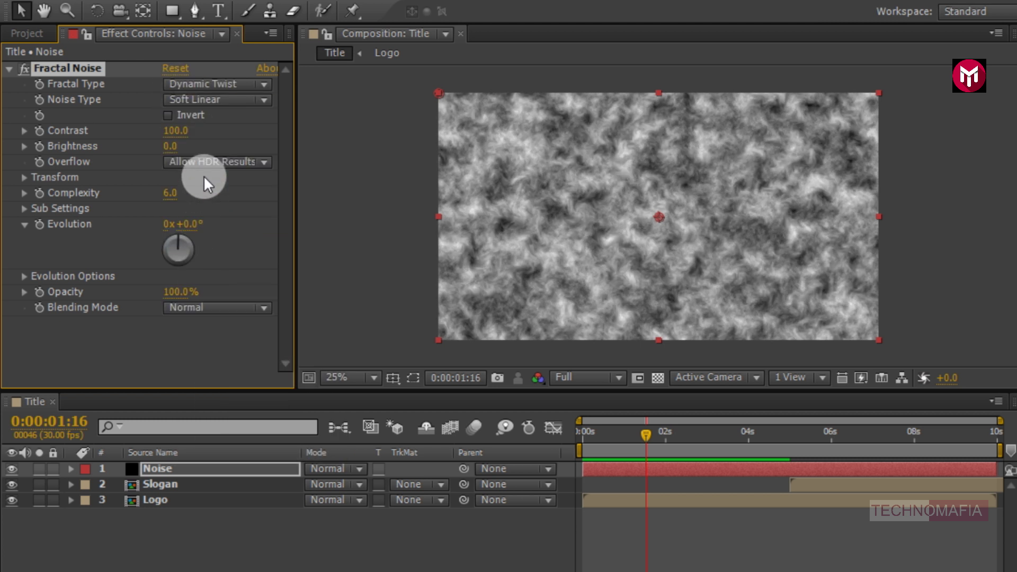
{"action": "left_click", "coordinate": [184, 134]}
{"action": "type", "text": "150"}
{"action": "key", "text": "Return"}
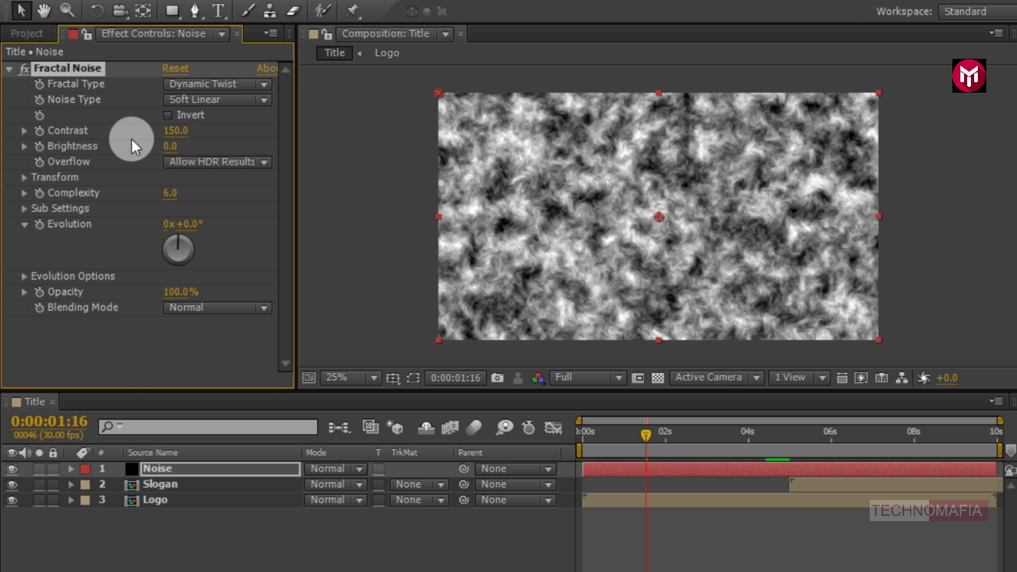
Set the Fractal Noise effect's transform scale to 150 and its complexity to 18.
{"action": "left_click", "coordinate": [24, 177]}
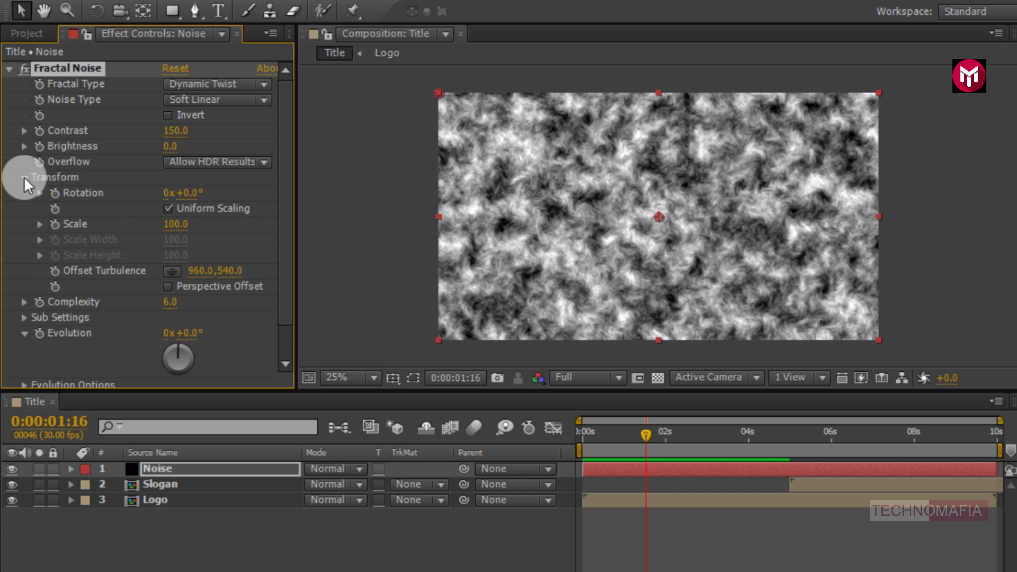
{"action": "left_click", "coordinate": [170, 222]}
{"action": "type", "text": "150"}
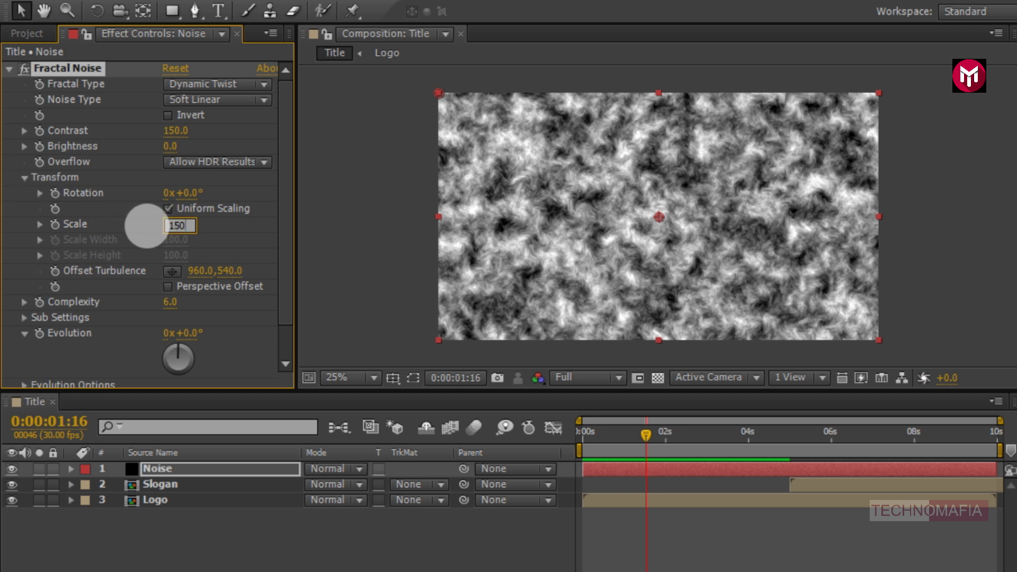
{"action": "left_click", "coordinate": [148, 224]}
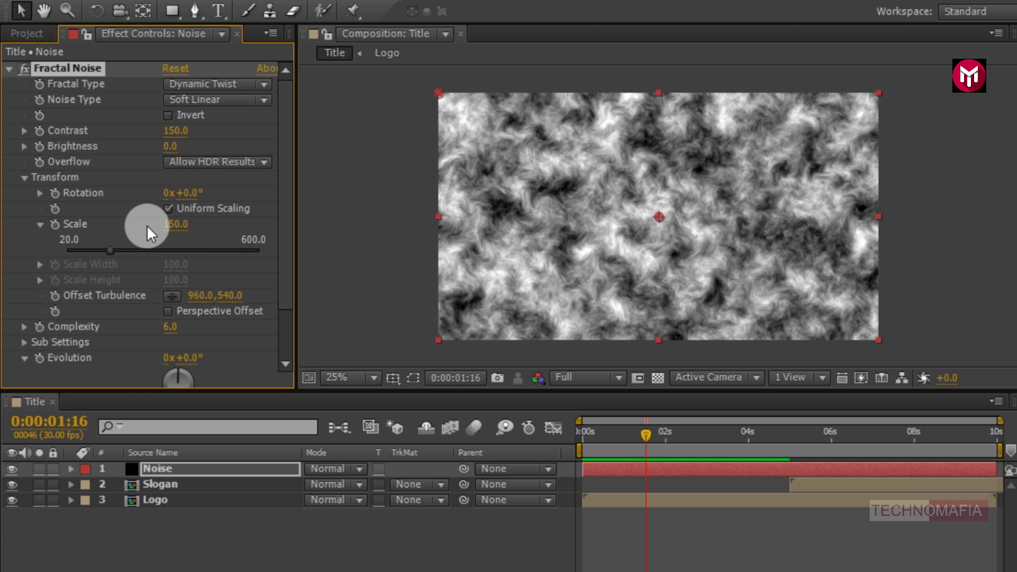
{"action": "left_click", "coordinate": [167, 329]}
{"action": "type", "text": "18"}
{"action": "left_click", "coordinate": [148, 325]}
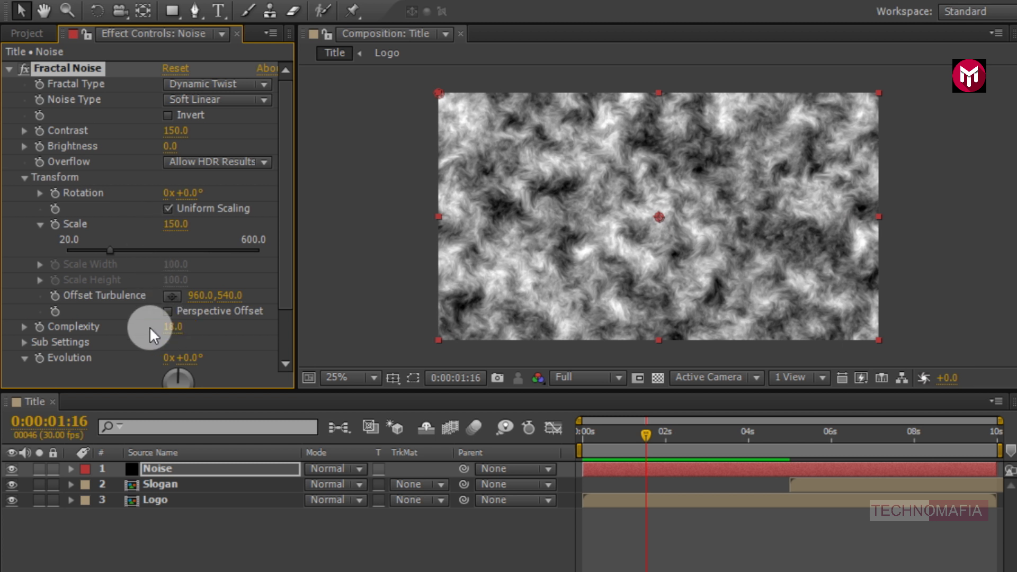
Set the Fractal Noise effect's sub scaling to 85.
{"action": "scroll", "coordinate": [150, 327], "scroll_direction": "down", "scroll_amount": 2}
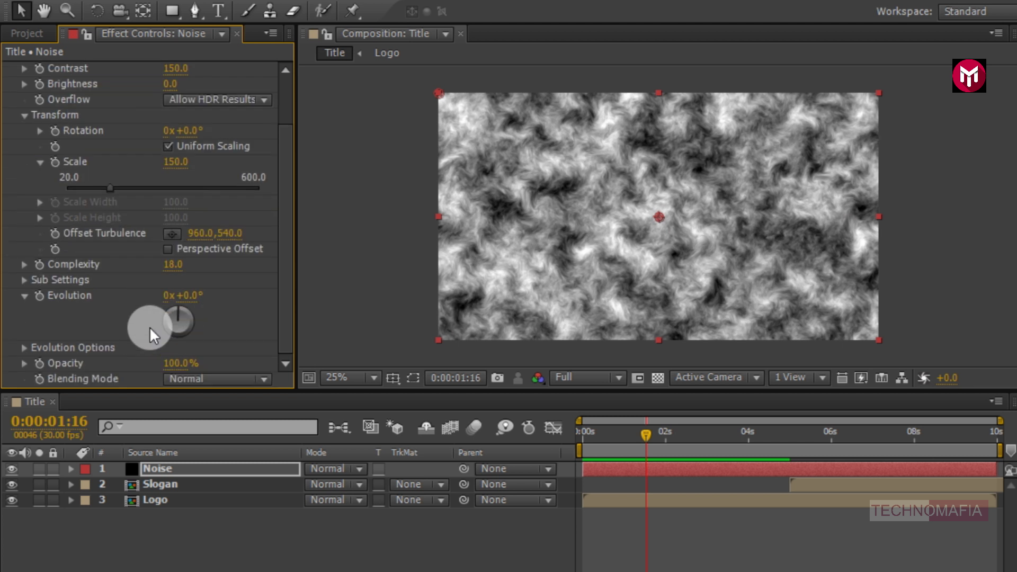
{"action": "left_click", "coordinate": [24, 282]}
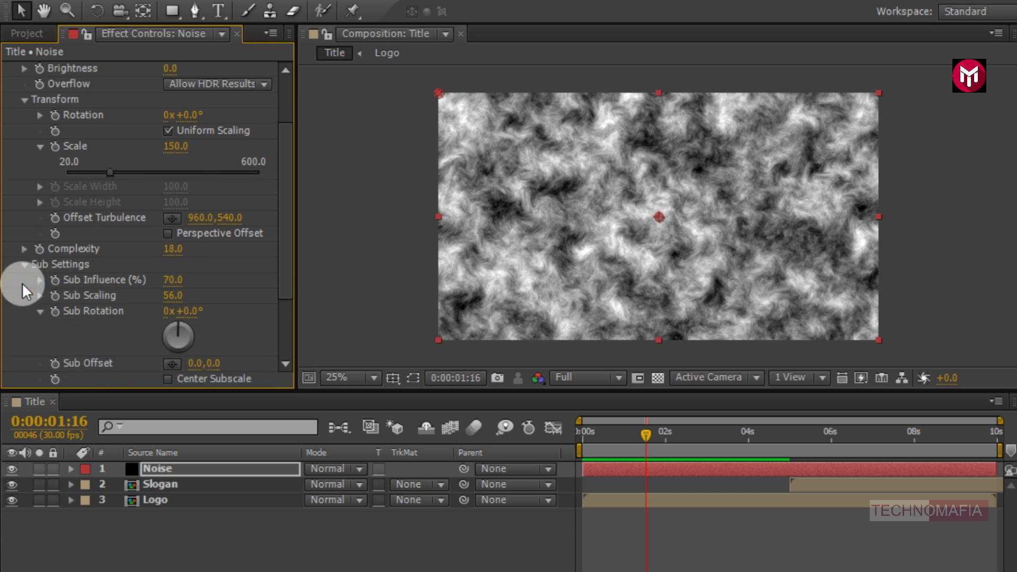
{"action": "left_click", "coordinate": [172, 295]}
{"action": "type", "text": "85"}
{"action": "key", "text": "Return"}
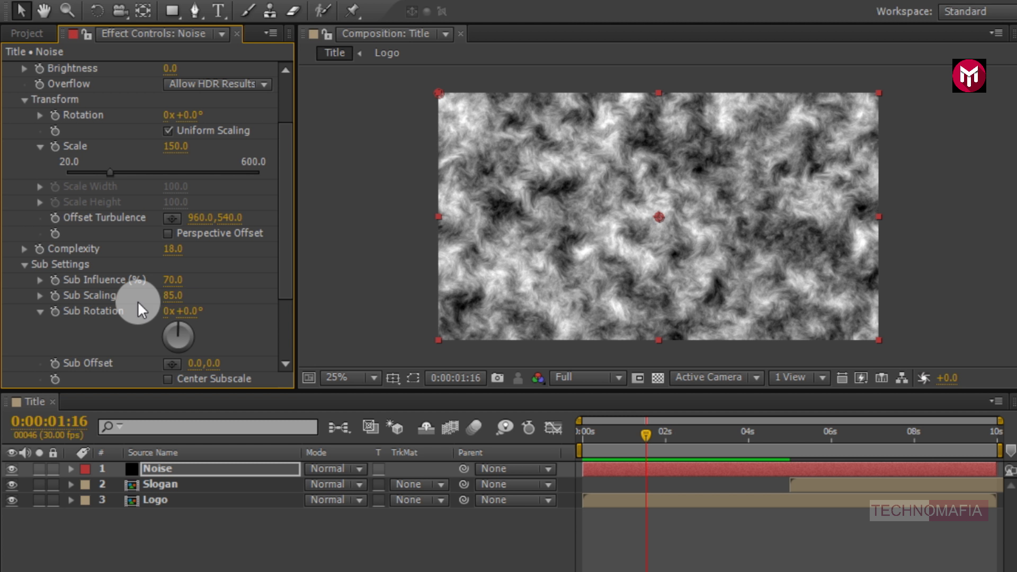
Add the expression time*50 to the Fractal Noise effect's Evolution and preview the moving noise.
{"action": "scroll", "coordinate": [139, 304], "scroll_direction": "down", "scroll_amount": 3}
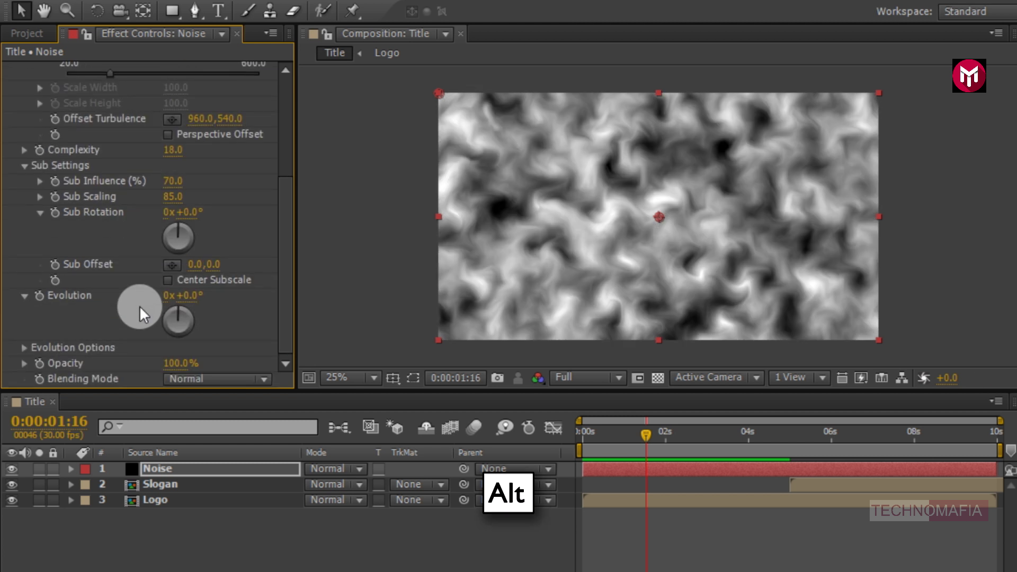
{"action": "left_click", "coordinate": [38, 297], "text": "alt"}
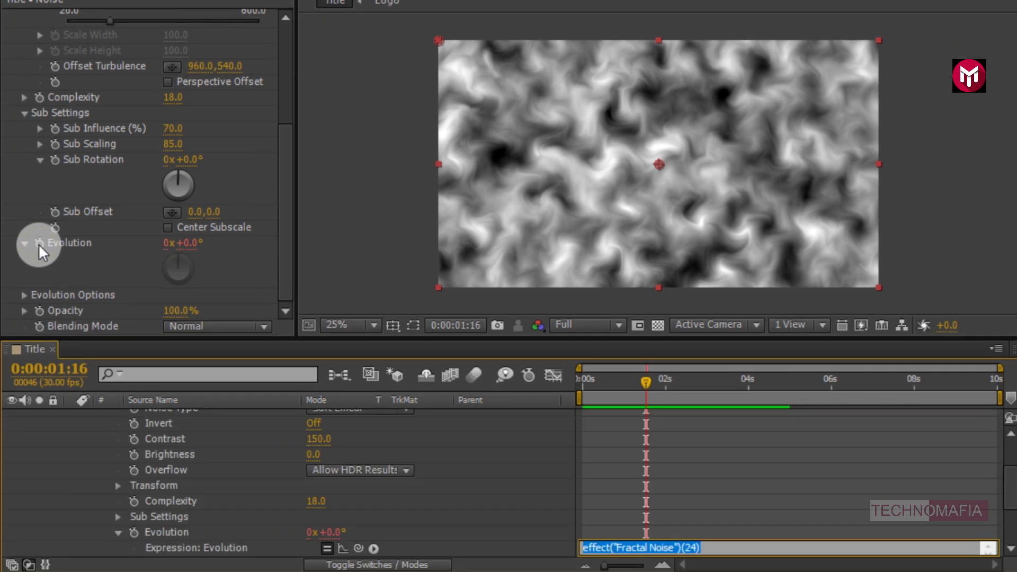
{"action": "type", "text": "t"}
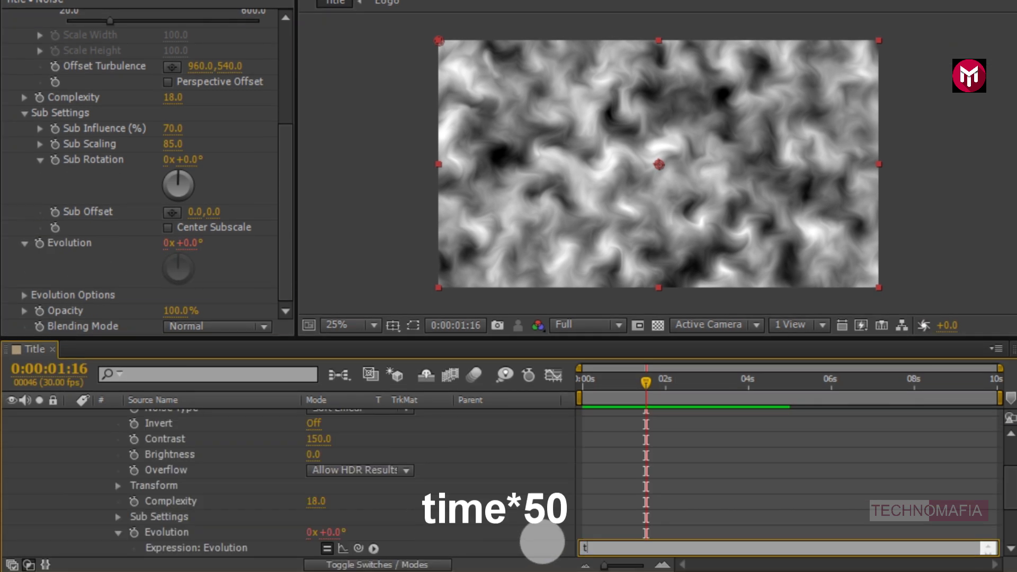
{"action": "type", "text": "ime*50"}
{"action": "left_click", "coordinate": [542, 540]}
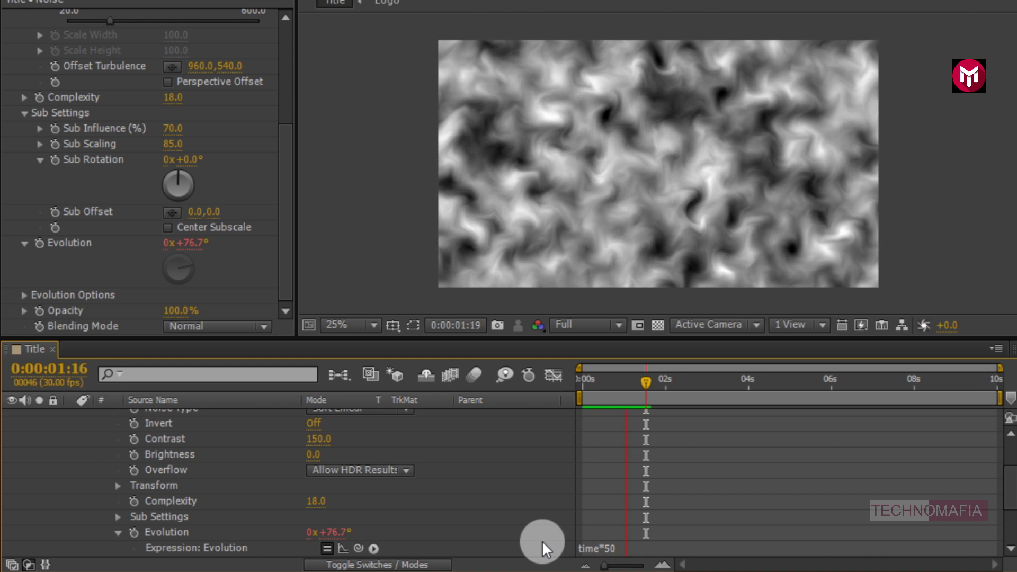
{"action": "key", "text": "space"}
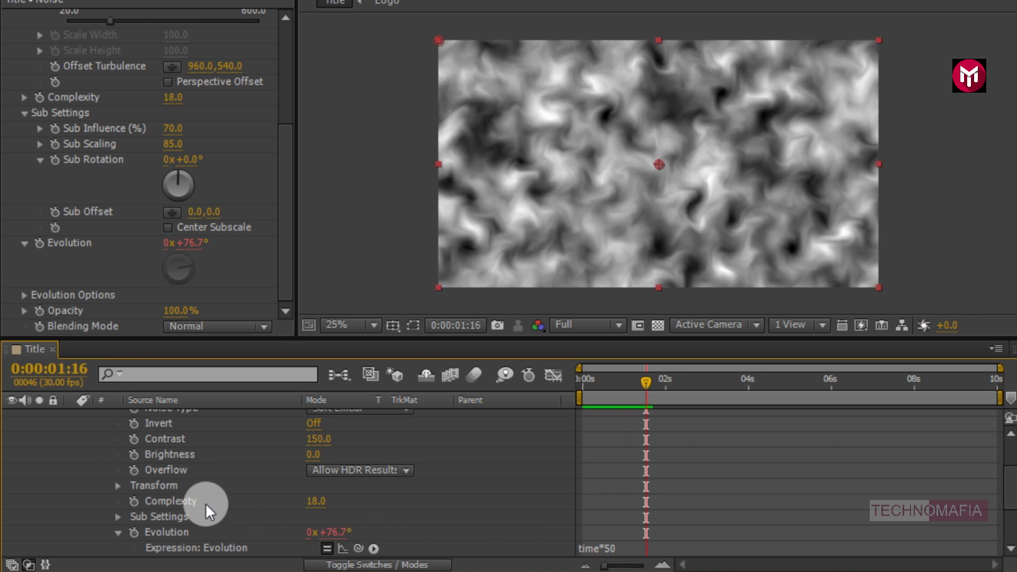
Duplicate the Noise layer and invert the Fractal Noise effect on the copy.
{"action": "scroll", "coordinate": [205, 504], "scroll_direction": "up", "scroll_amount": 5}
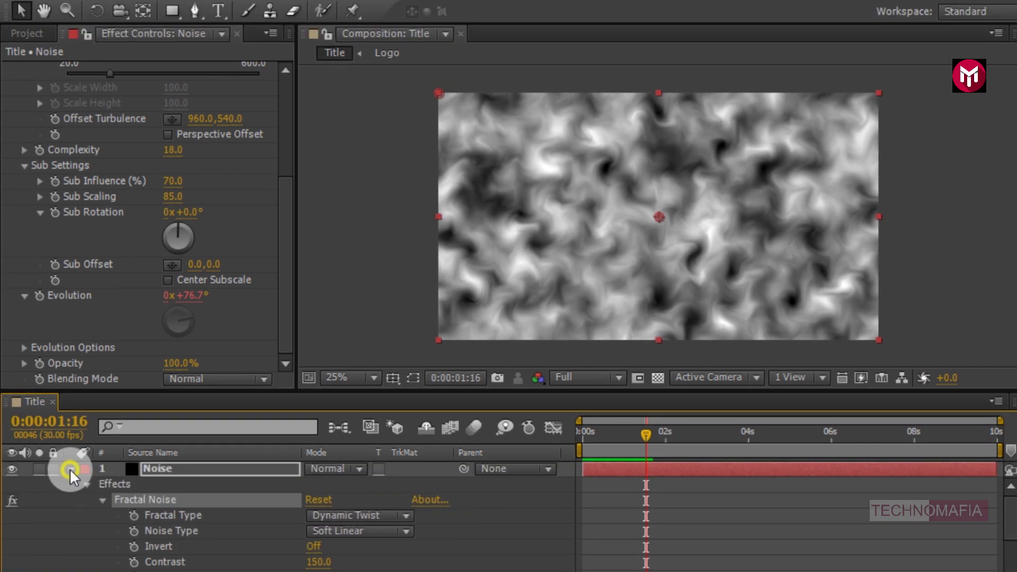
{"action": "left_click", "coordinate": [70, 469]}
{"action": "left_click", "coordinate": [148, 470]}
{"action": "key", "text": "ctrl+d"}
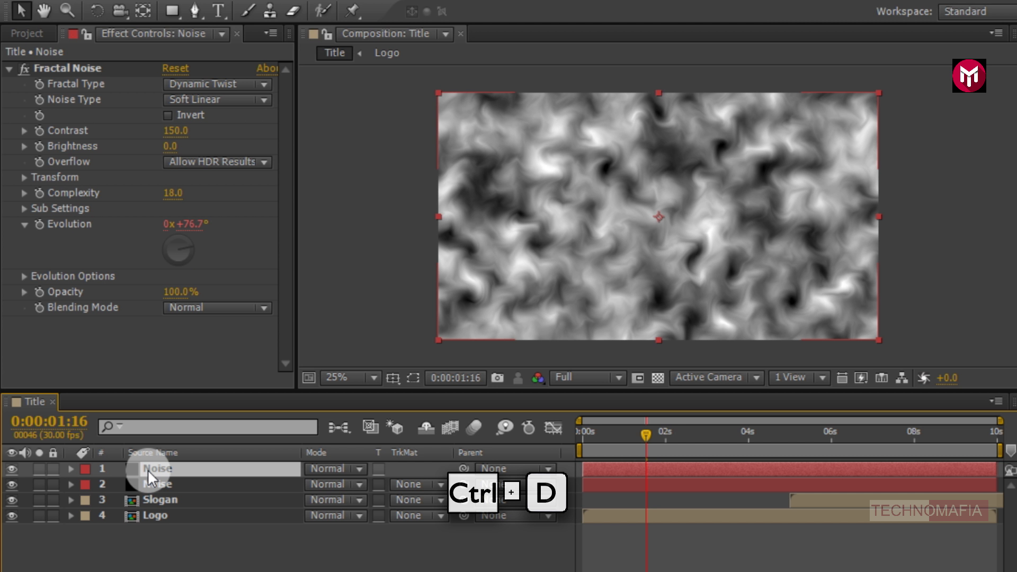
{"action": "left_click", "coordinate": [168, 120]}
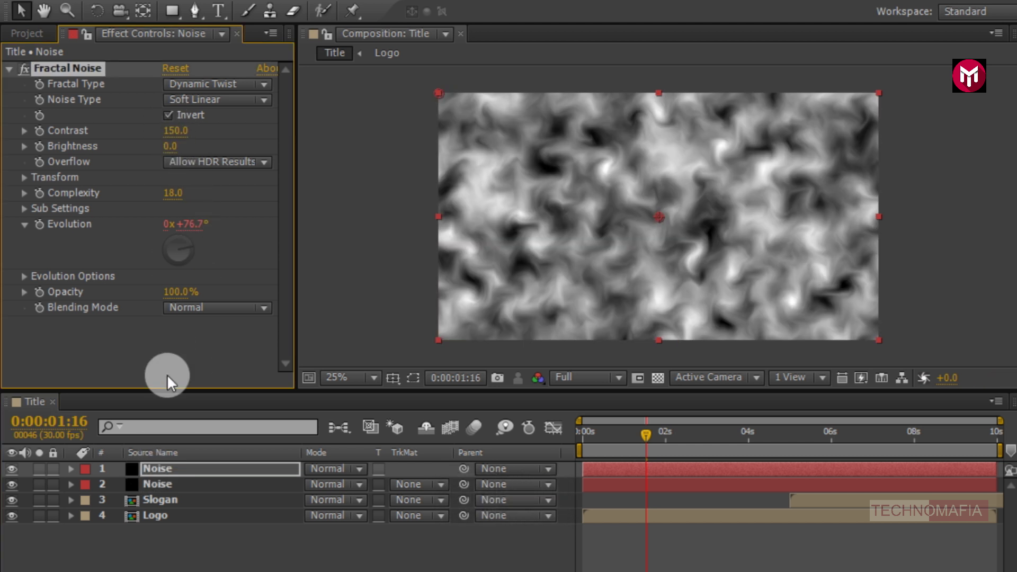
Pre-compose the two Noise layers into a new composition named Noise, moving all attributes into it.
{"action": "left_click", "coordinate": [154, 468]}
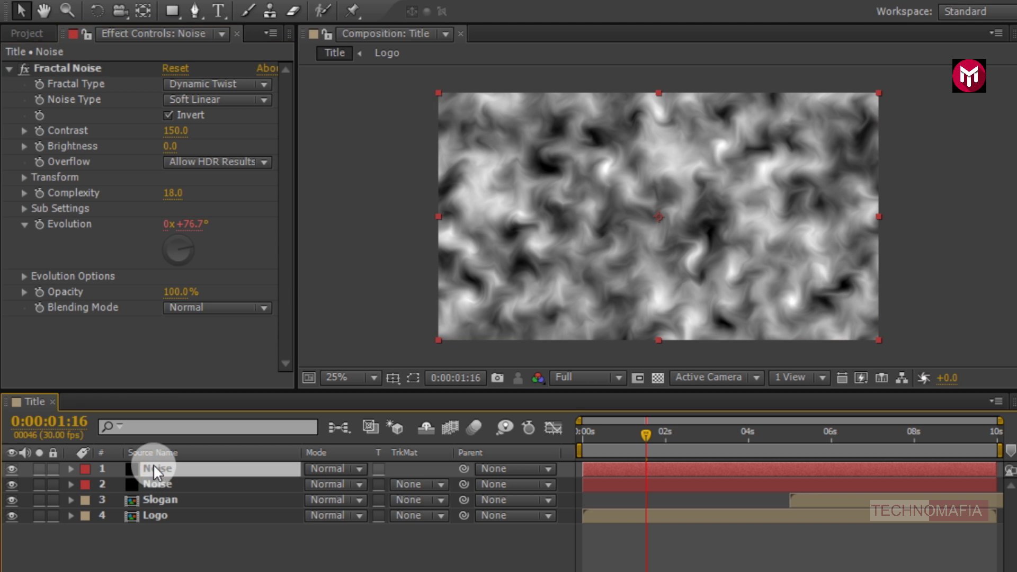
{"action": "right_click", "coordinate": [155, 480]}
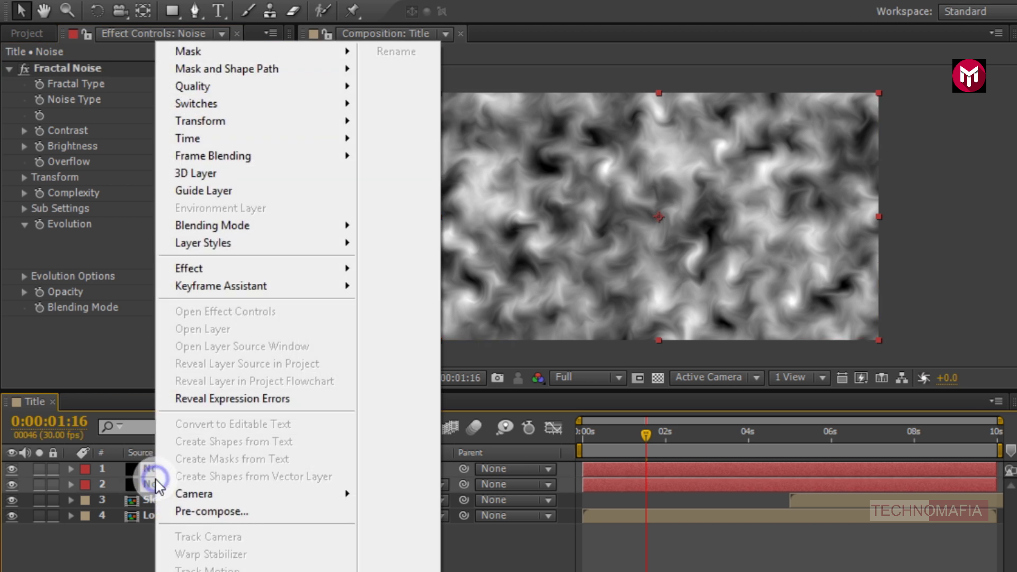
{"action": "left_click", "coordinate": [178, 513]}
{"action": "type", "text": "Noise"}
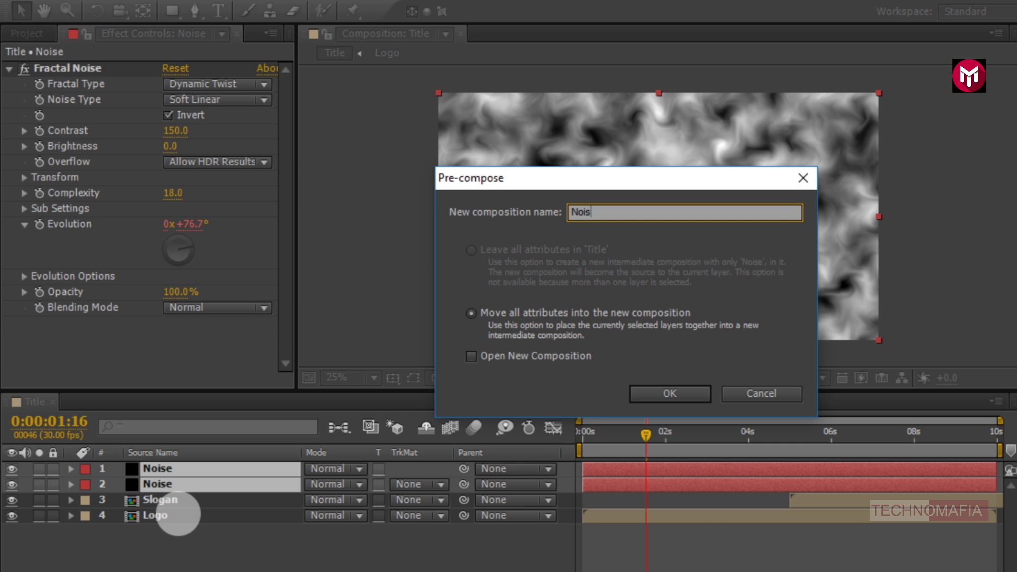
{"action": "left_click", "coordinate": [656, 390]}
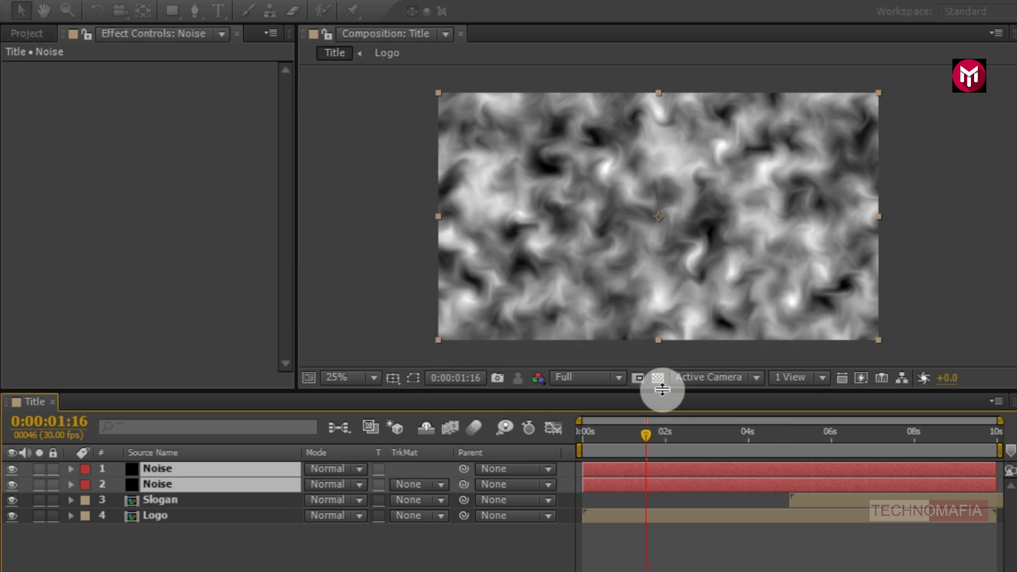
Return the current time to 0:00:00:00 and hide the Noise composition layer.
{"action": "left_click", "coordinate": [577, 432]}
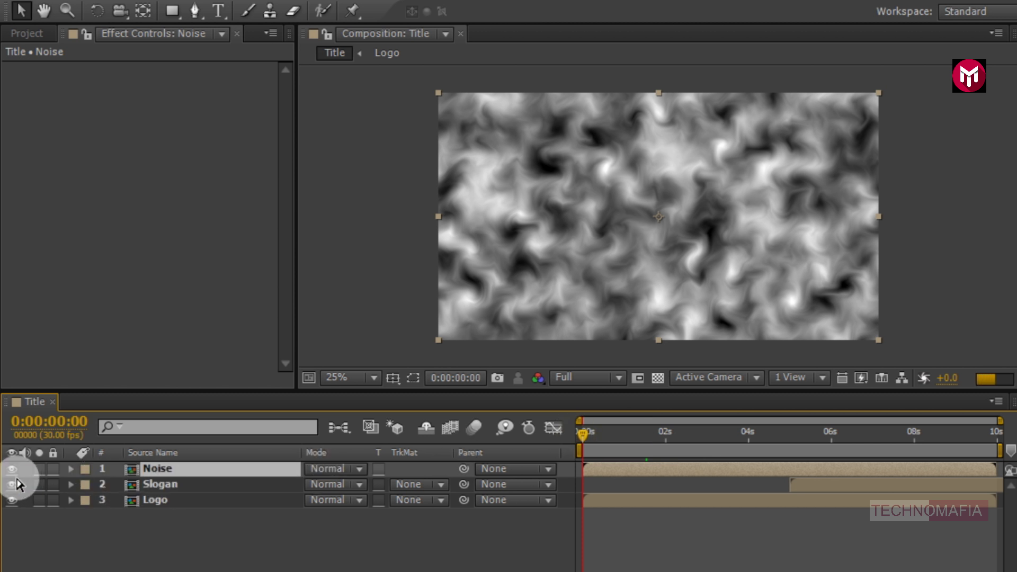
{"action": "left_click", "coordinate": [11, 469]}
{"action": "left_click", "coordinate": [59, 532]}
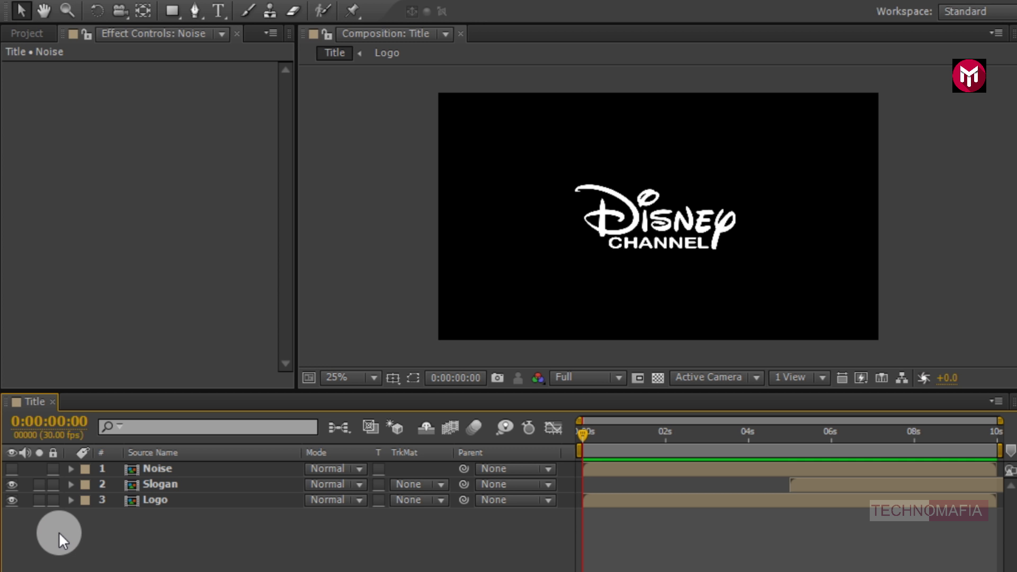
Find the CC Image Wipe effect and apply it to the Logo layer.
{"action": "left_click", "coordinate": [149, 501]}
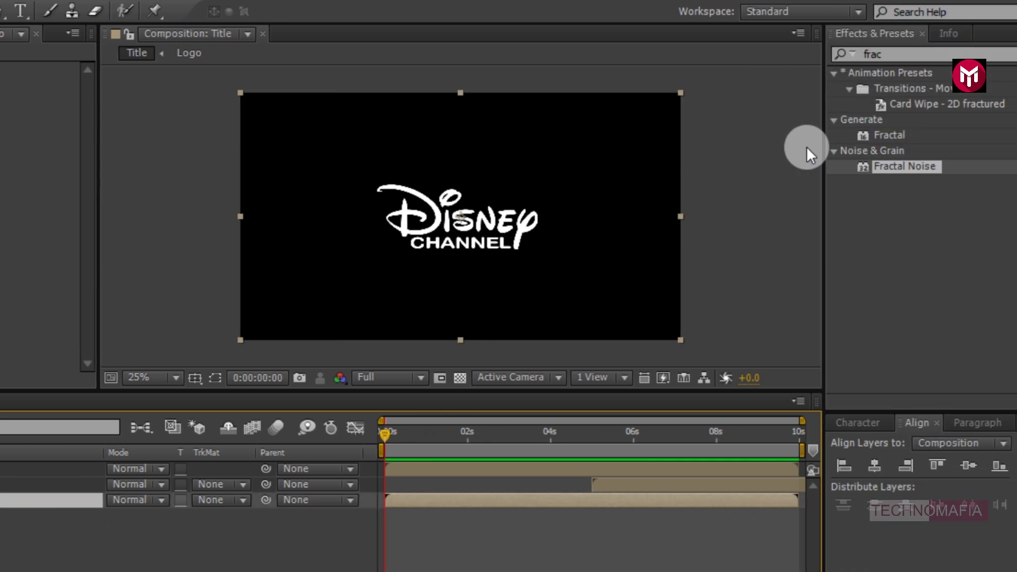
{"action": "left_click", "coordinate": [849, 55]}
{"action": "left_click", "coordinate": [805, 54]}
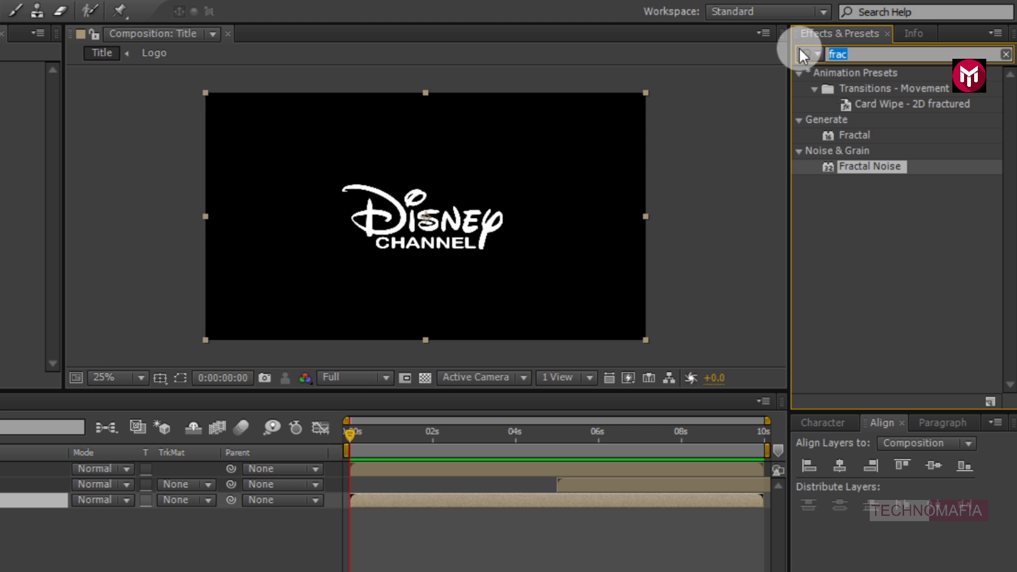
{"action": "type", "text": "cc "}
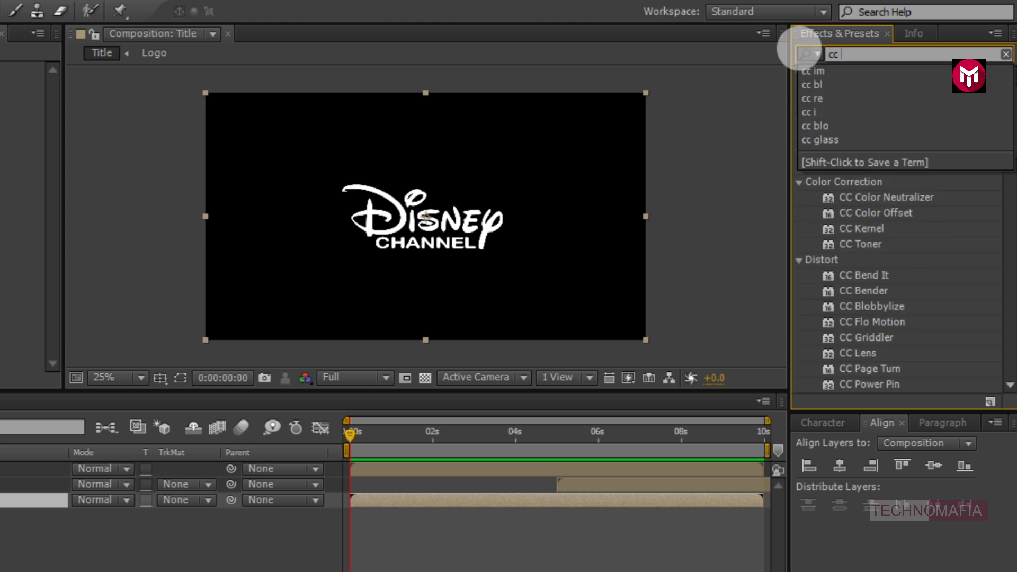
{"action": "type", "text": "im"}
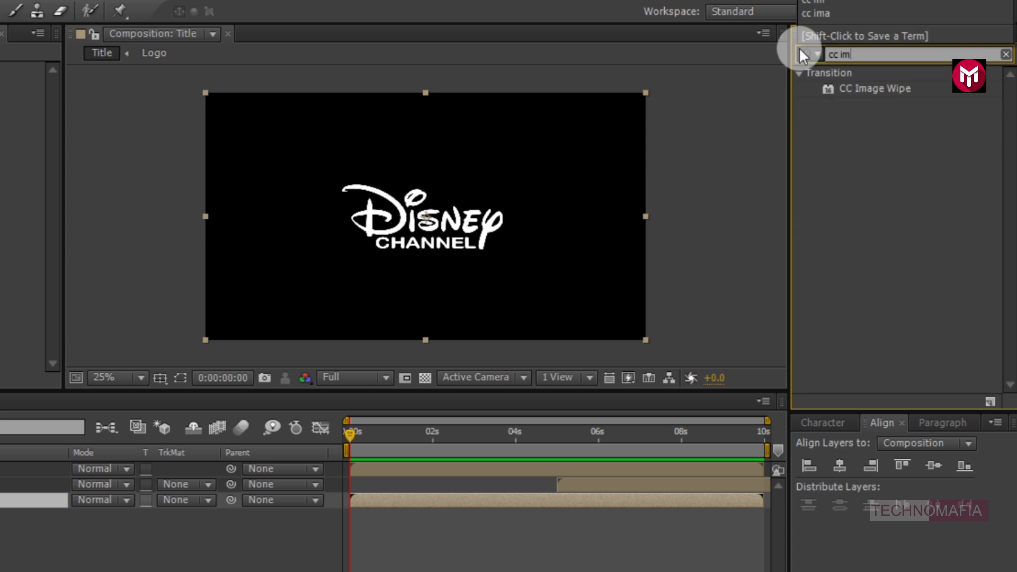
{"action": "left_click", "coordinate": [863, 89]}
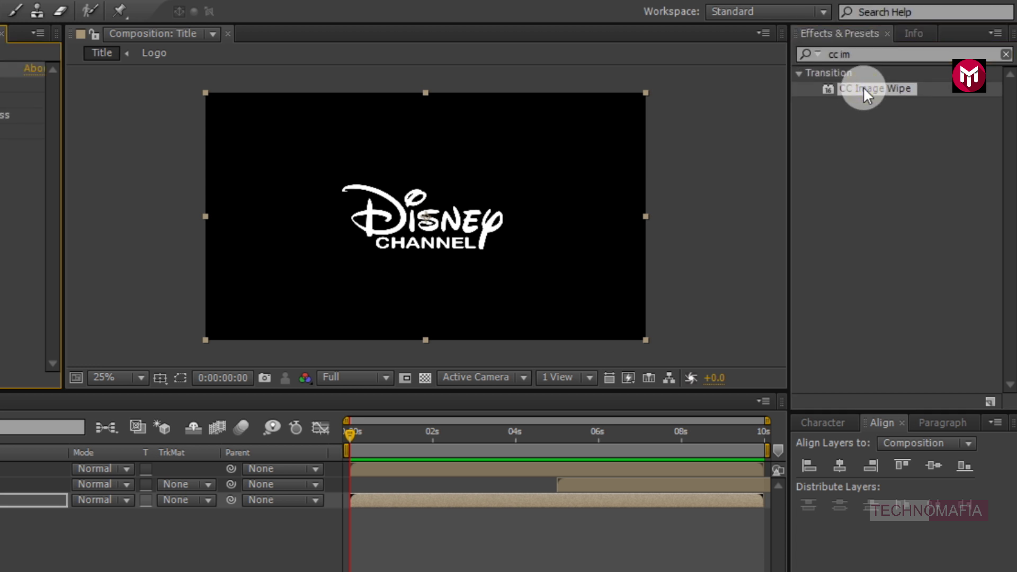
{"action": "double_click", "coordinate": [863, 88]}
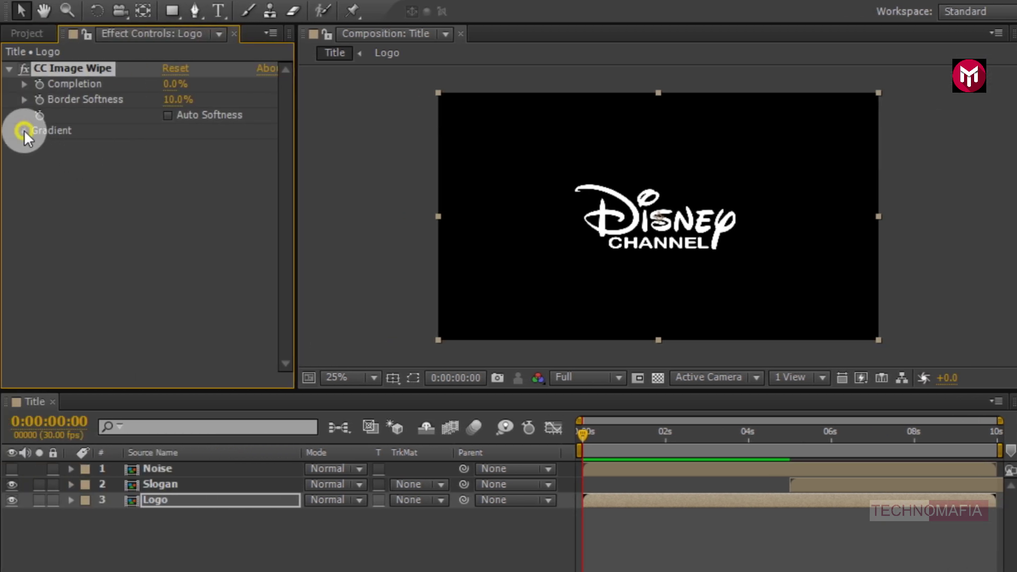
Set the CC Image Wipe effect's gradient layer to Noise.
{"action": "left_click", "coordinate": [24, 130]}
{"action": "left_click", "coordinate": [195, 148]}
{"action": "left_click", "coordinate": [205, 192]}
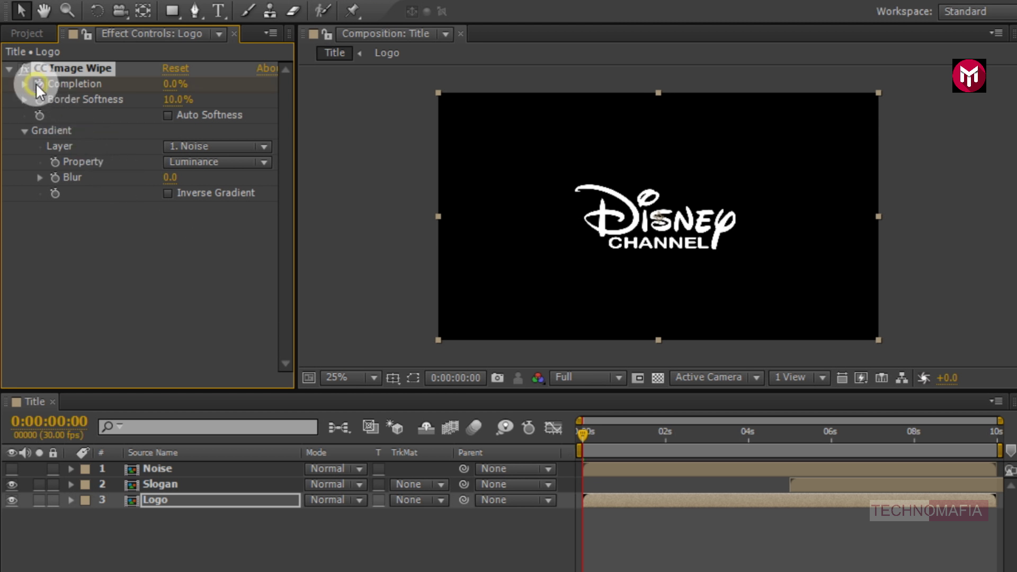
Keyframe CC Image Wipe's Completion at 100% at 0:00:00:00 and set its Border Softness to 5%.
{"action": "left_click", "coordinate": [164, 85]}
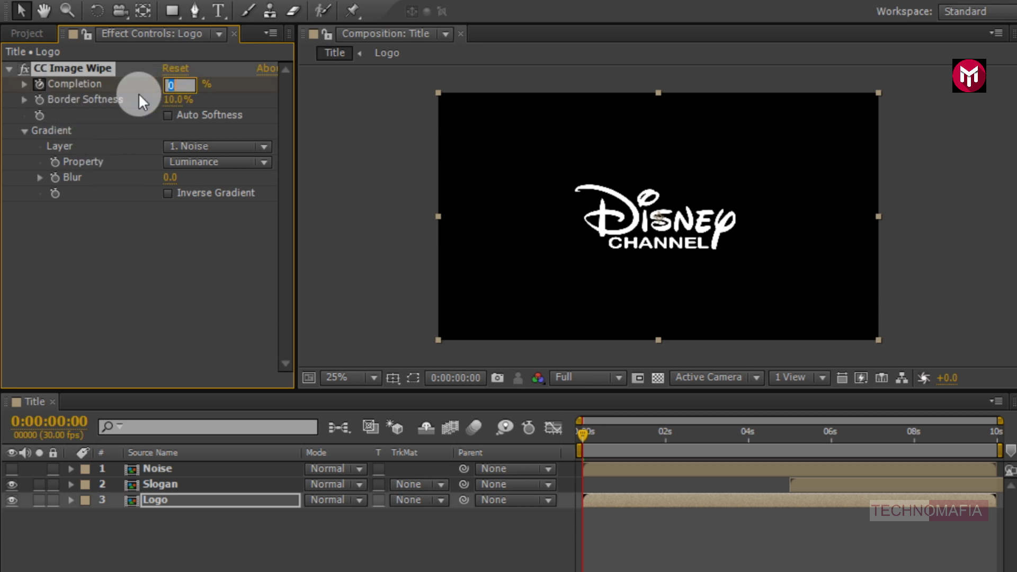
{"action": "type", "text": "100"}
{"action": "key", "text": "Return"}
{"action": "left_click", "coordinate": [169, 100]}
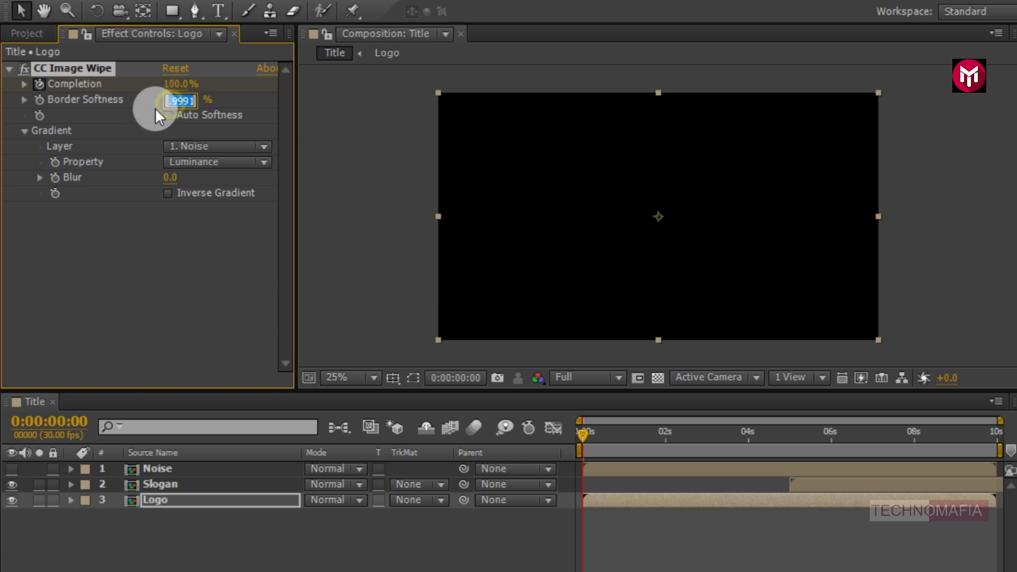
{"action": "type", "text": "5"}
{"action": "left_click", "coordinate": [145, 112]}
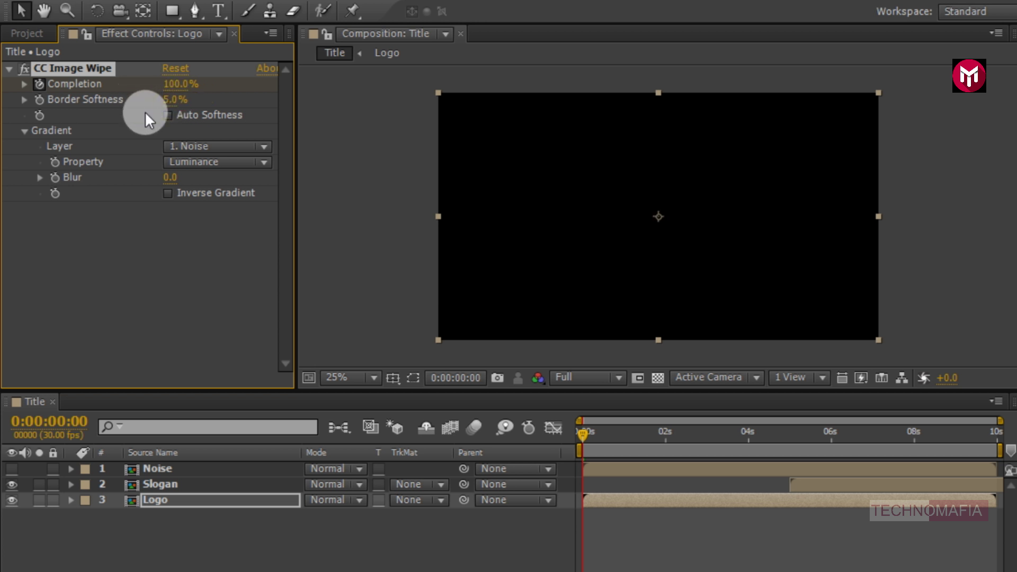
Keyframe CC Image Wipe's Completion at 0% at 0:00:01:29.
{"action": "left_click", "coordinate": [665, 432]}
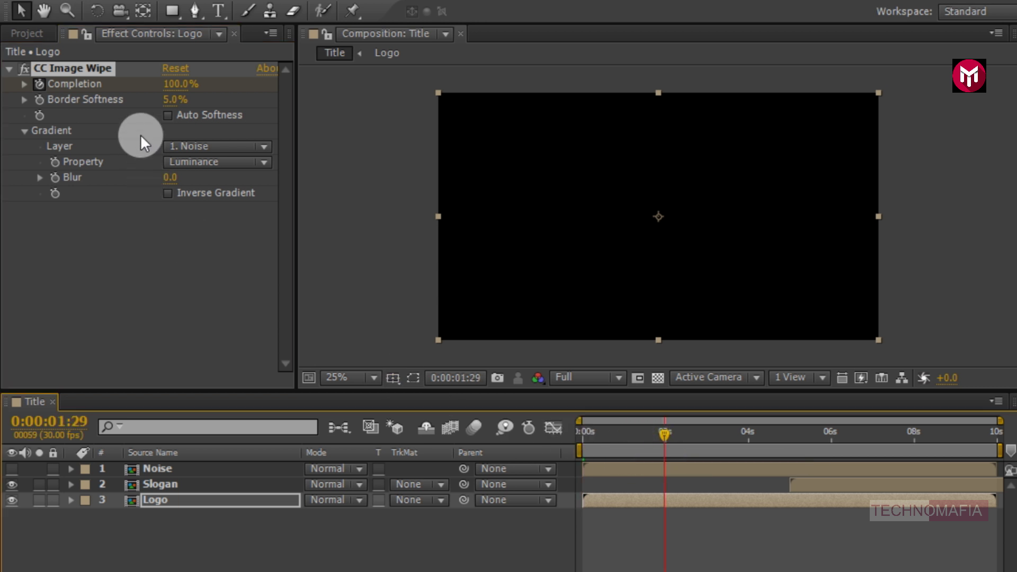
{"action": "left_click", "coordinate": [175, 84]}
{"action": "type", "text": "0"}
{"action": "key", "text": "Return"}
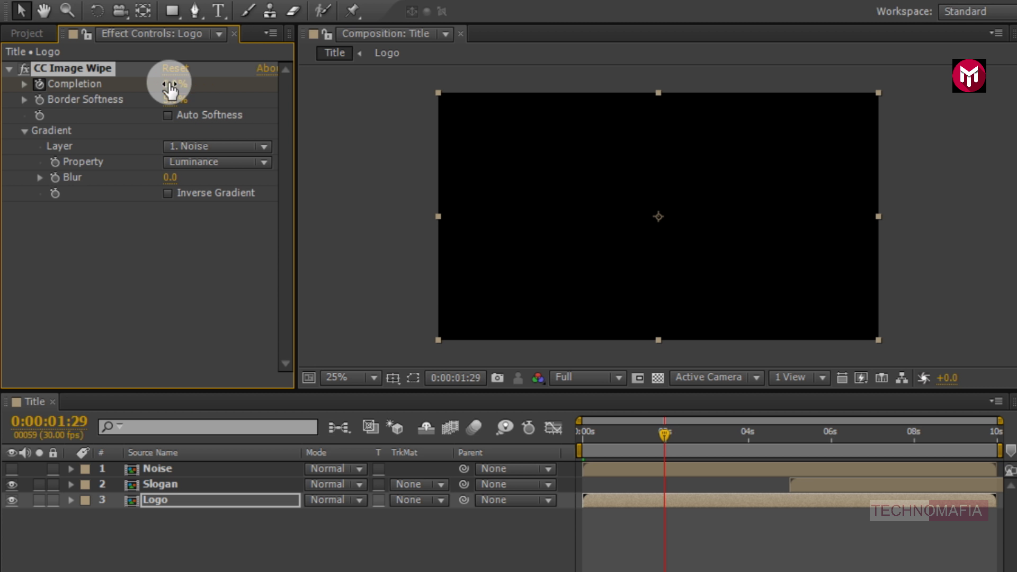
Add a 0% Completion keyframe to the Logo layer's CC Image Wipe at 0:00:04:00.
{"action": "key", "text": "u"}
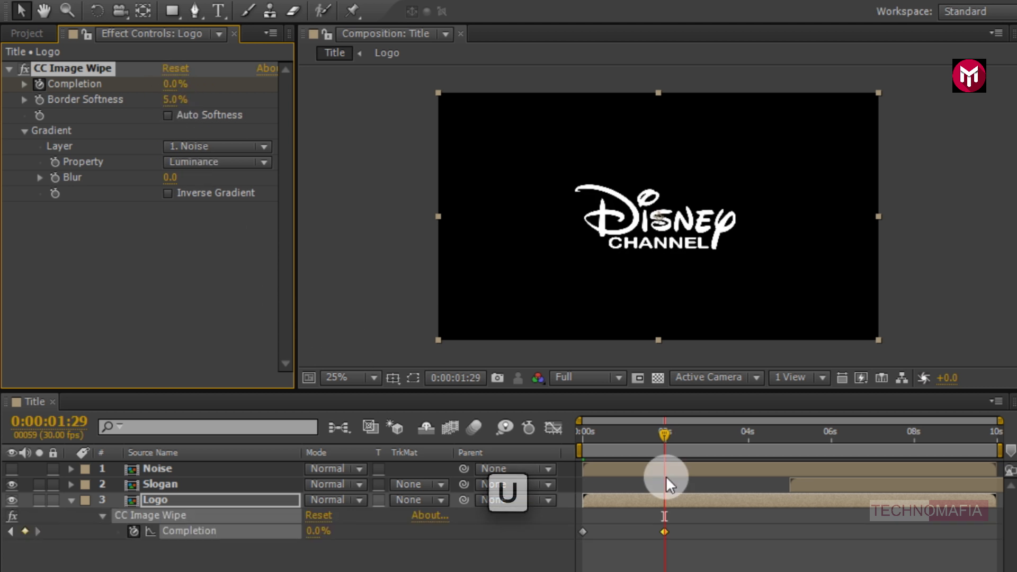
{"action": "left_click", "coordinate": [749, 433]}
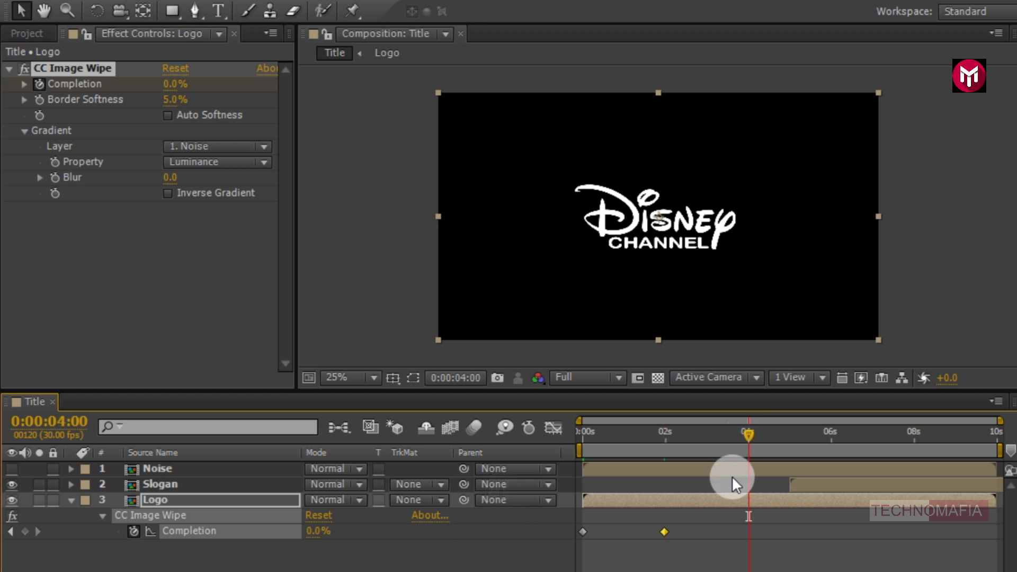
{"action": "left_click", "coordinate": [24, 537]}
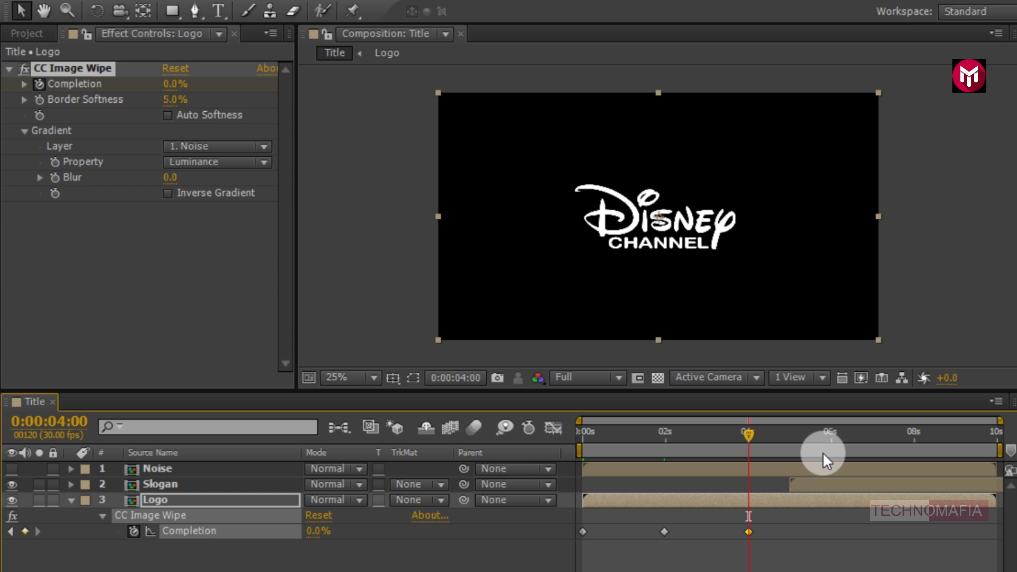
Keyframe the Logo layer's CC Image Wipe Completion at 100% at 0:00:05:29 and collapse the layer's properties.
{"action": "left_click", "coordinate": [831, 434]}
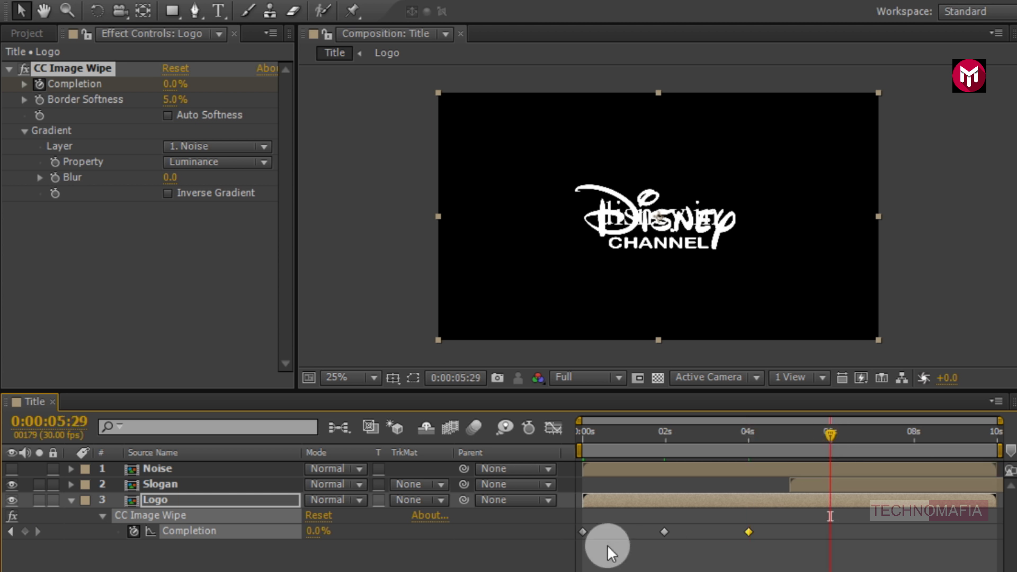
{"action": "left_click", "coordinate": [313, 533]}
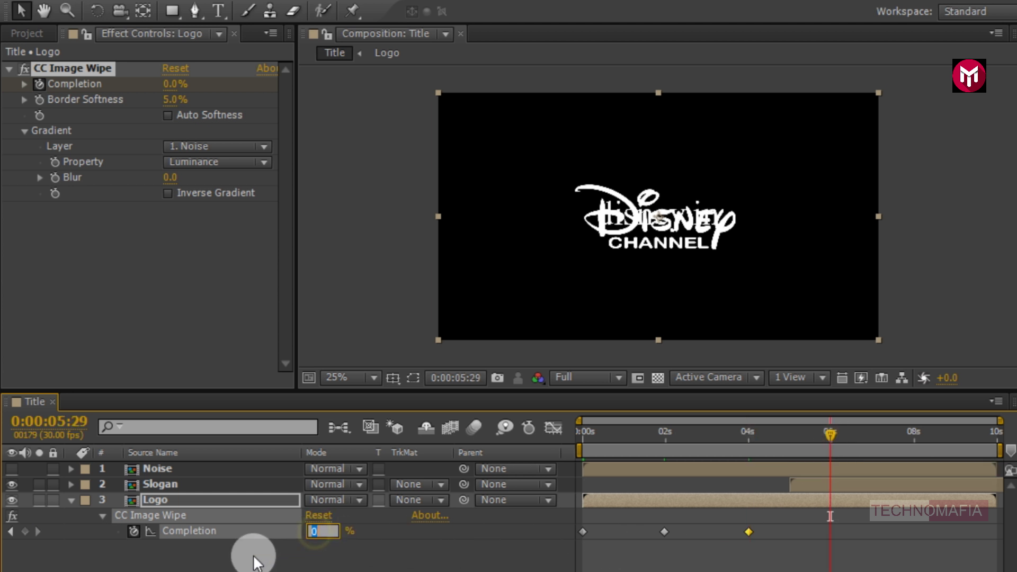
{"action": "type", "text": "100"}
{"action": "key", "text": "Return"}
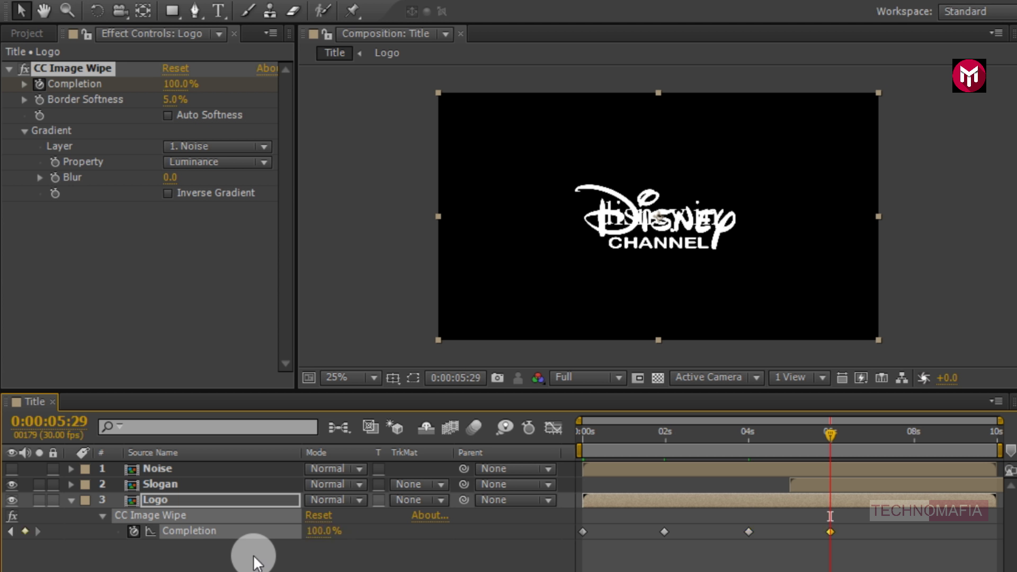
{"action": "left_click", "coordinate": [70, 500]}
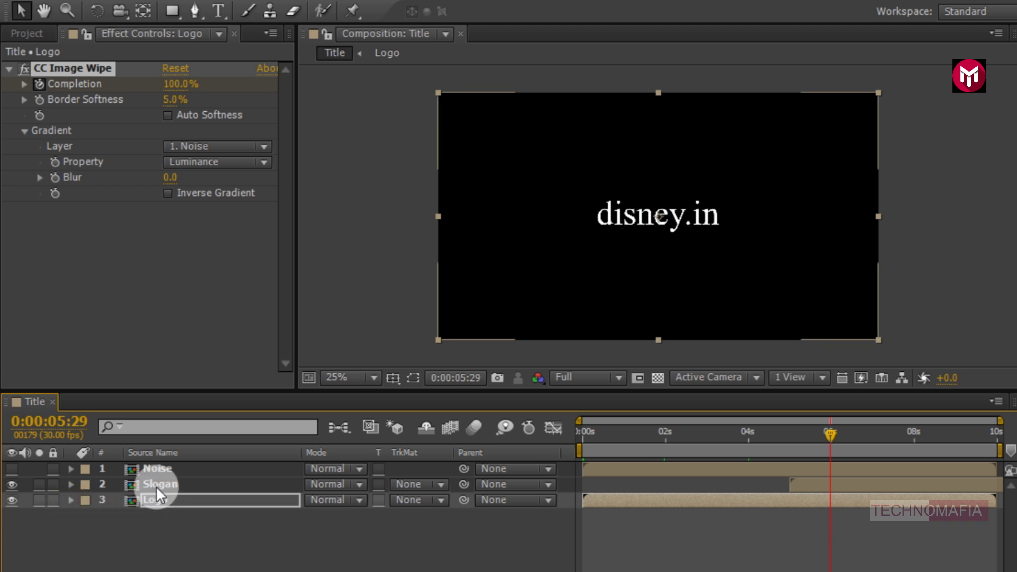
Apply CC Image Wipe to the Slogan layer and set its gradient layer to Noise.
{"action": "left_click", "coordinate": [156, 486]}
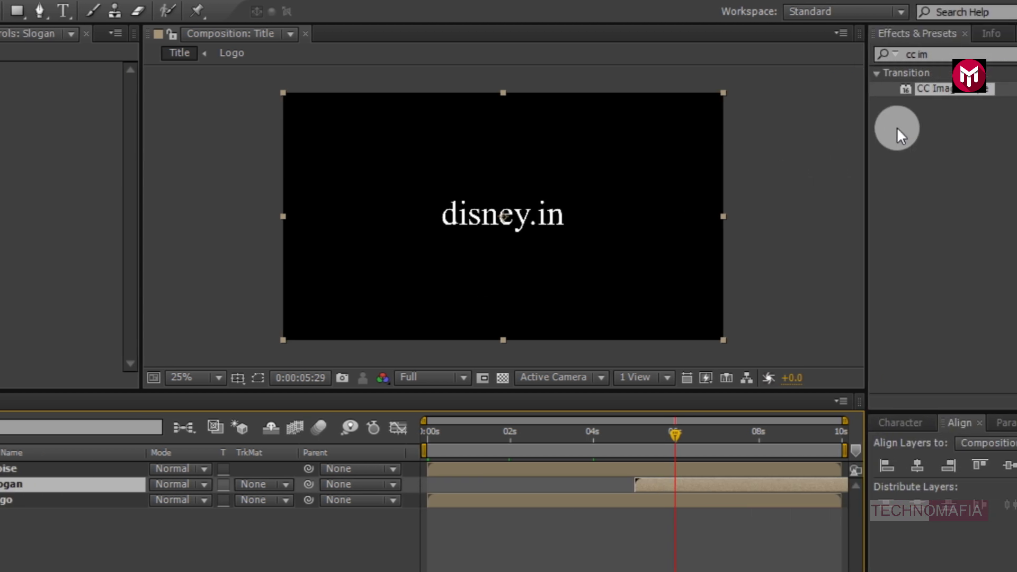
{"action": "double_click", "coordinate": [850, 91]}
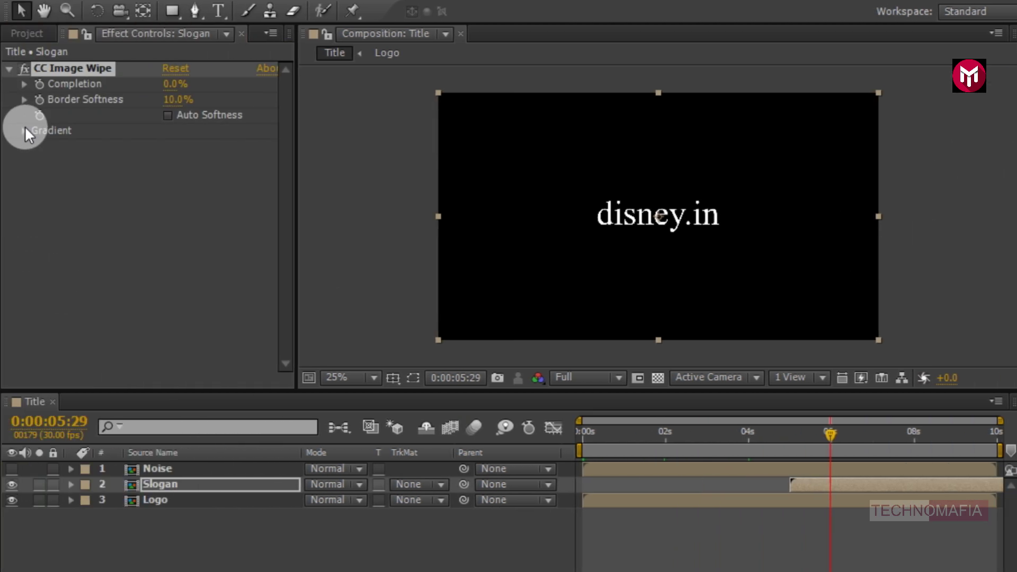
{"action": "left_click", "coordinate": [24, 131]}
{"action": "left_click", "coordinate": [186, 148]}
{"action": "left_click", "coordinate": [205, 192]}
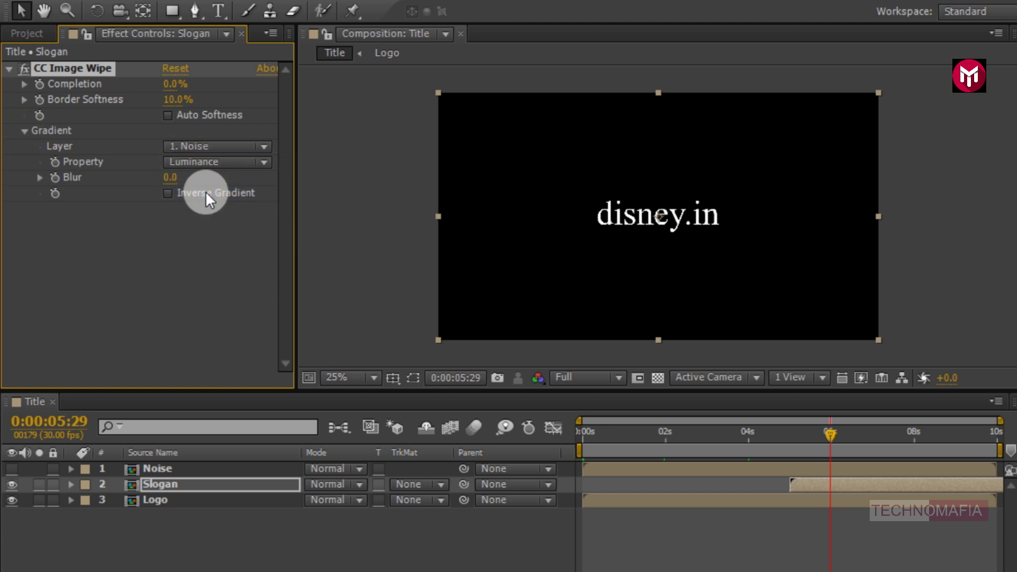
Keyframe the Slogan layer's CC Image Wipe Completion at 100% at 0:00:05:00 and set its Border Softness to 5%.
{"action": "left_click", "coordinate": [790, 430]}
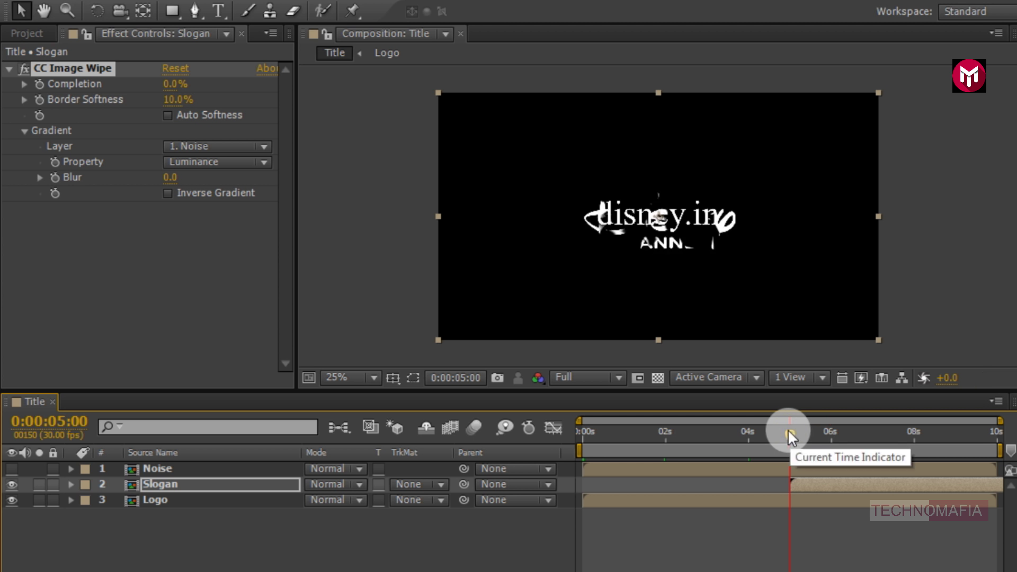
{"action": "left_click", "coordinate": [39, 84]}
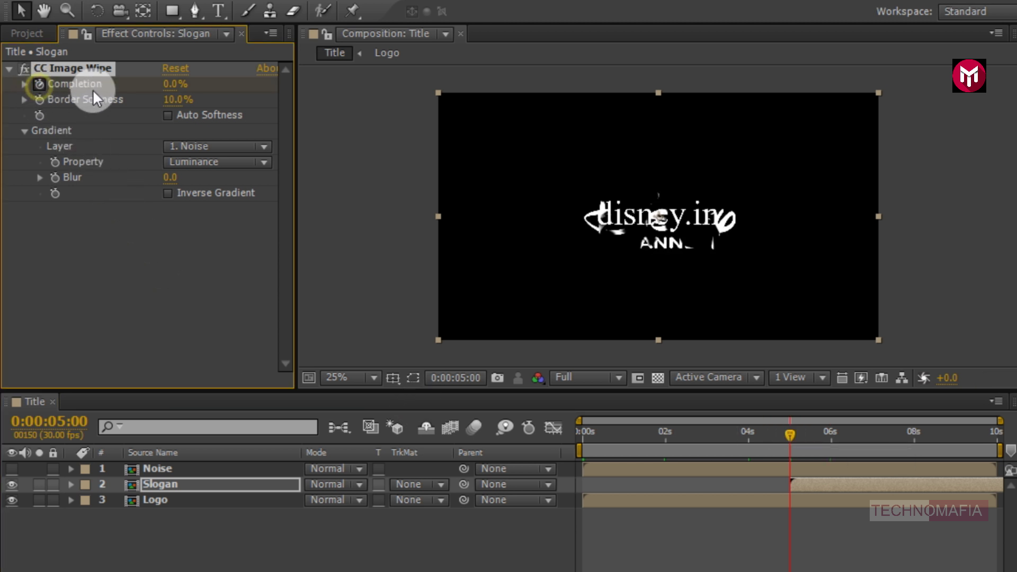
{"action": "left_click", "coordinate": [170, 84]}
{"action": "type", "text": "100"}
{"action": "key", "text": "Return"}
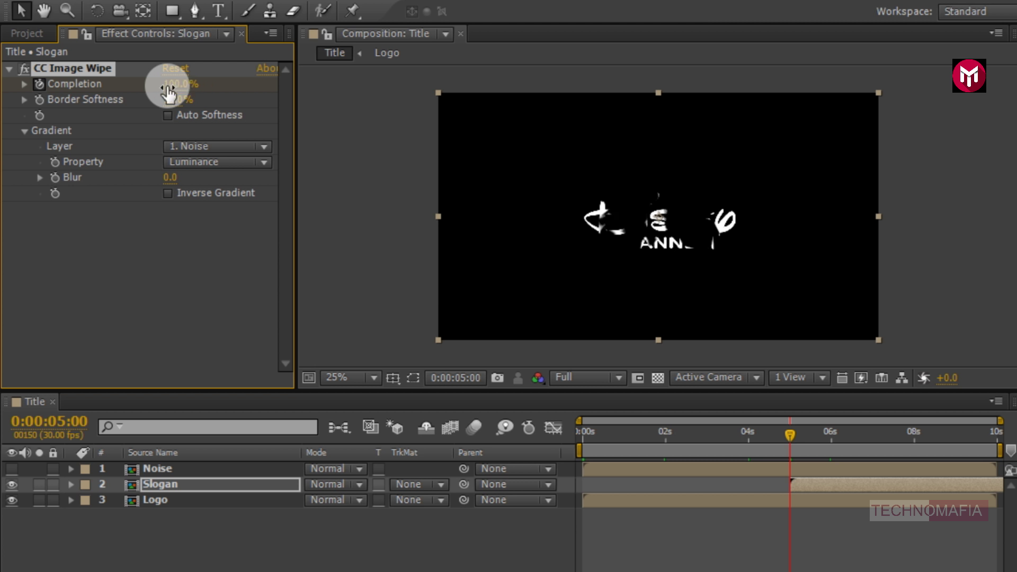
{"action": "left_click", "coordinate": [168, 101]}
{"action": "type", "text": "5"}
{"action": "key", "text": "Return"}
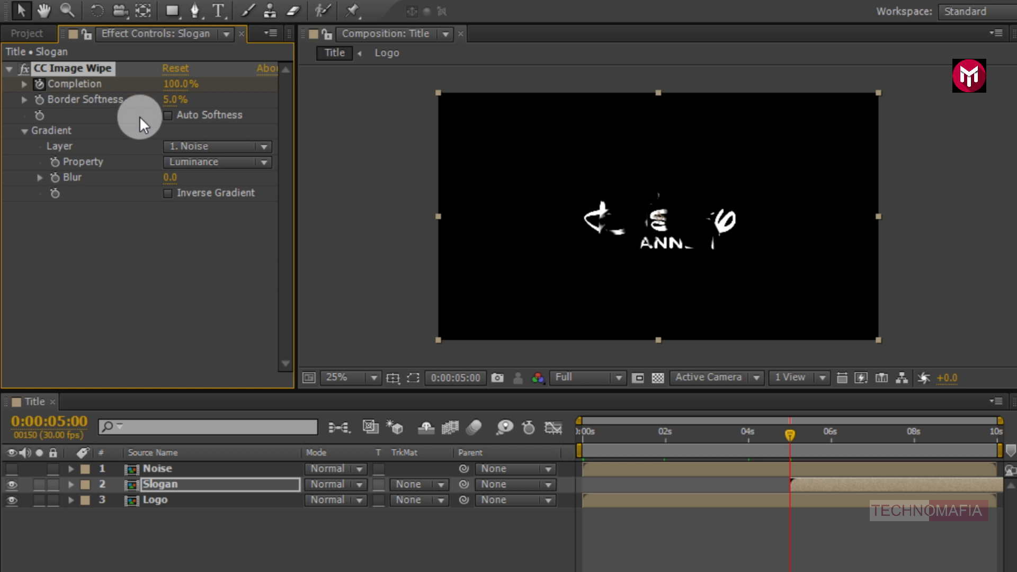
Keyframe the Slogan layer's CC Image Wipe Completion at 0% at 0:00:07:00.
{"action": "left_click", "coordinate": [863, 433]}
{"action": "left_click_drag", "start_coordinate": [863, 433], "coordinate": [871, 425]}
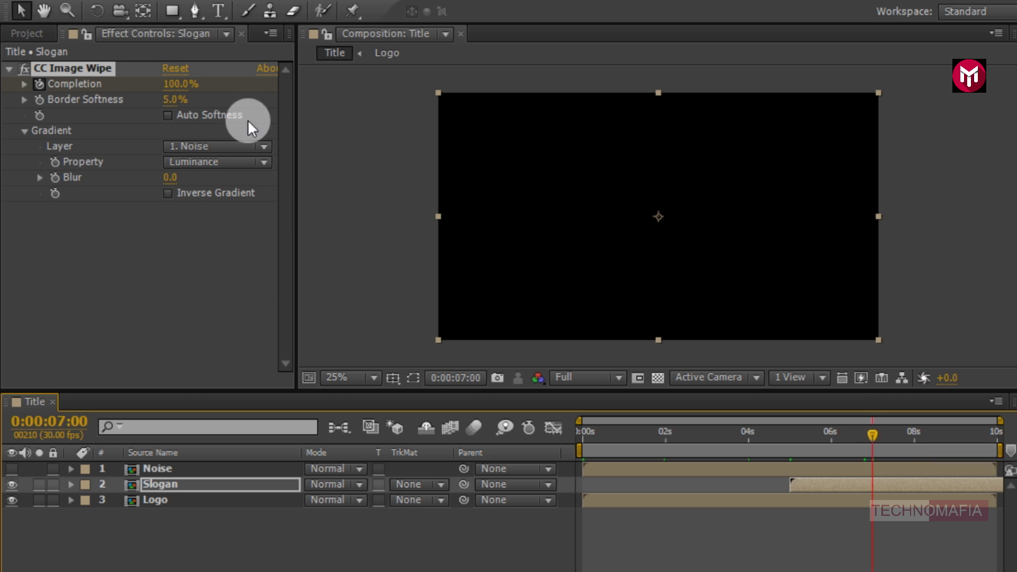
{"action": "left_click", "coordinate": [177, 85]}
{"action": "type", "text": "0"}
{"action": "key", "text": "Return"}
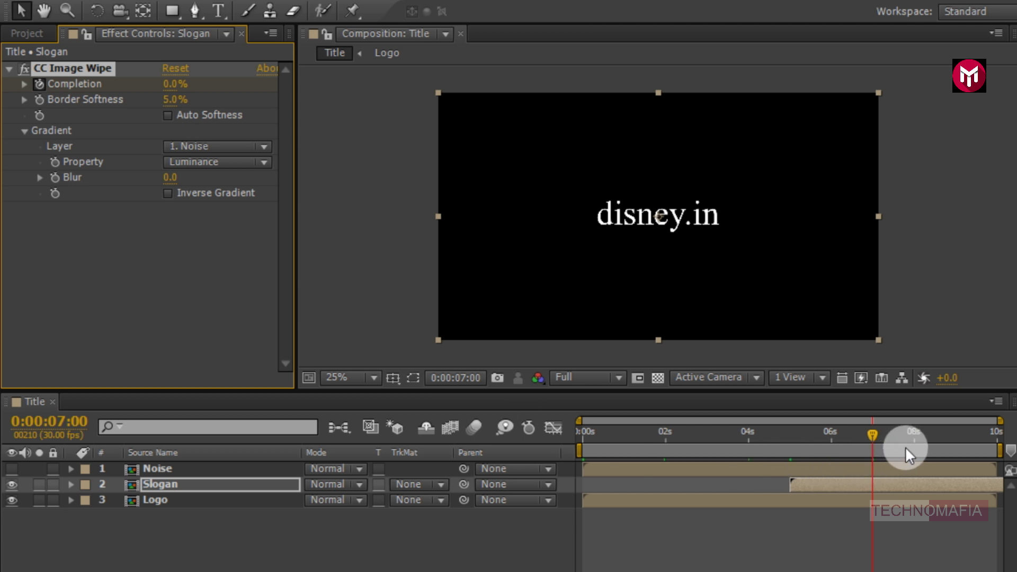
Add a 0% Completion keyframe to the Slogan layer's CC Image Wipe at 0:00:08:00.
{"action": "left_click", "coordinate": [915, 433]}
{"action": "key", "text": "u"}
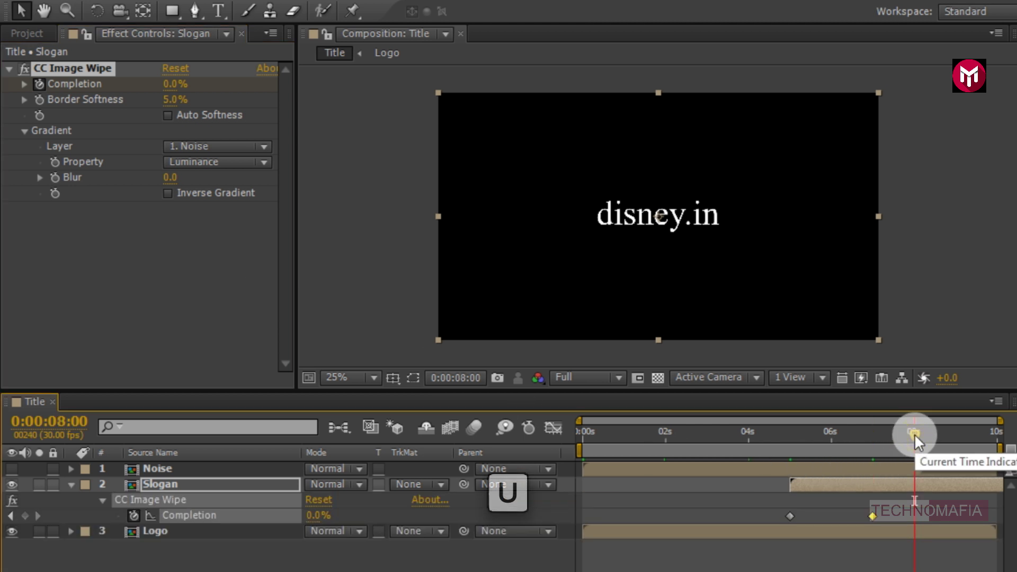
{"action": "left_click", "coordinate": [24, 516]}
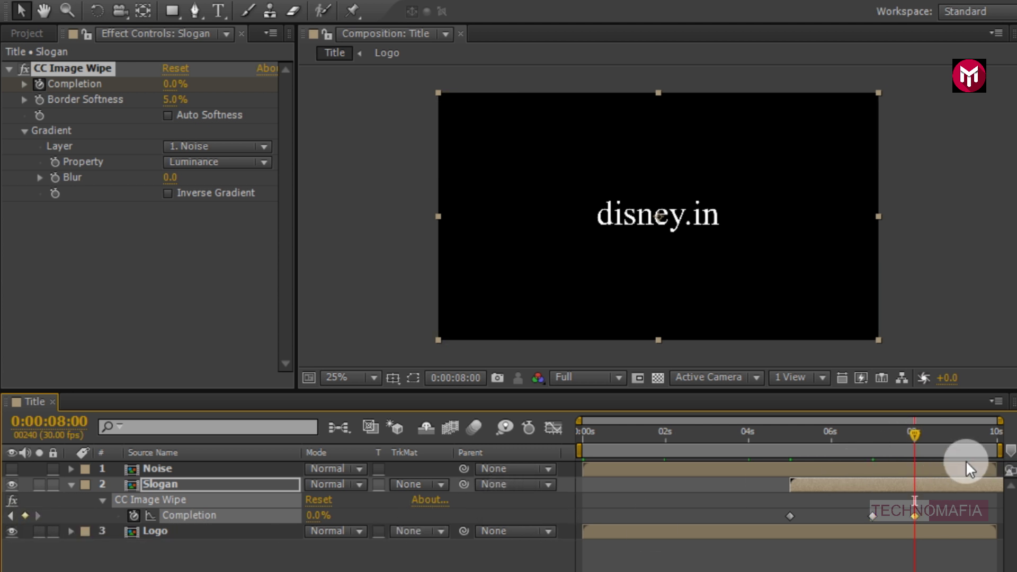
Keyframe the Slogan layer's CC Image Wipe Completion at 100% at 0:00:09:29 and collapse the layer's properties.
{"action": "left_click", "coordinate": [994, 433]}
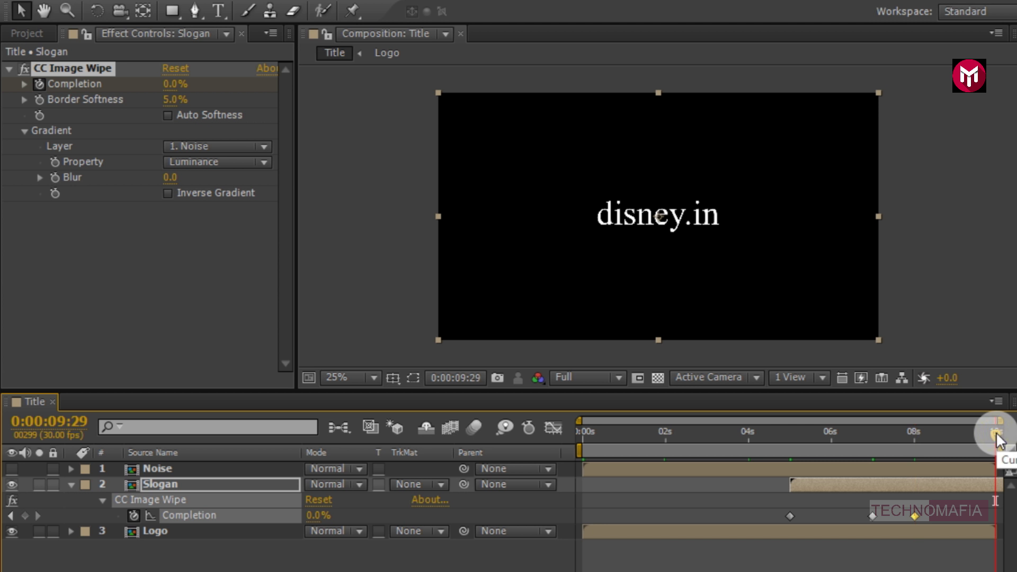
{"action": "left_click", "coordinate": [318, 515]}
{"action": "type", "text": "100"}
{"action": "key", "text": "Return"}
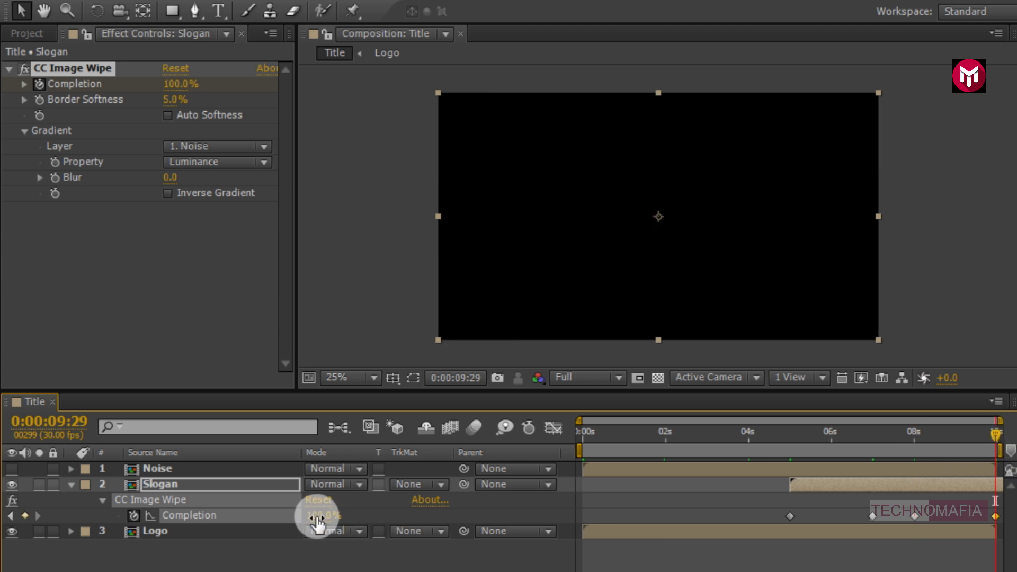
{"action": "left_click", "coordinate": [71, 484]}
Set the preview resolution to Quarter and play the Title composition from 0:00:00:00.
{"action": "left_click", "coordinate": [580, 428]}
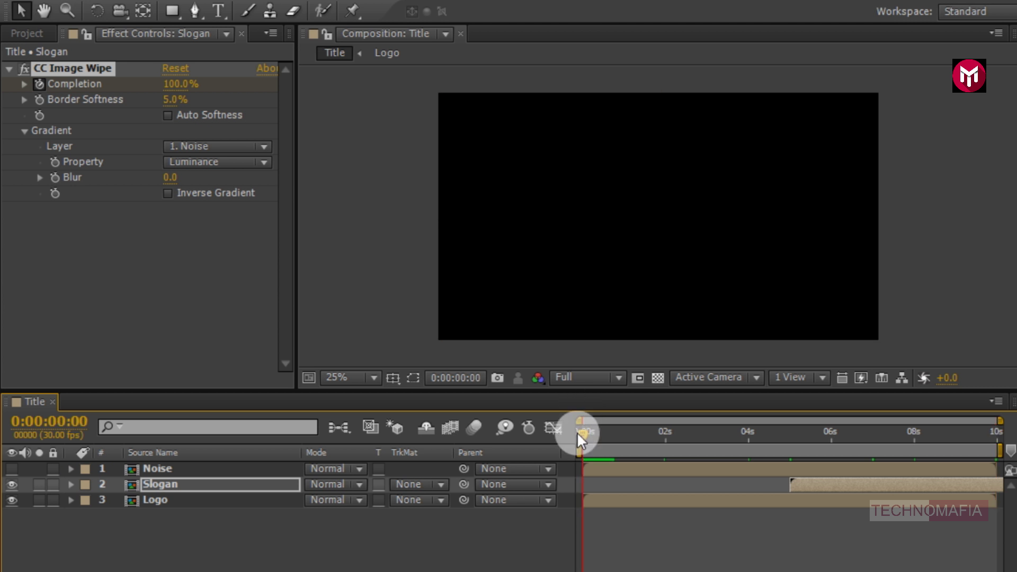
{"action": "left_click", "coordinate": [574, 373]}
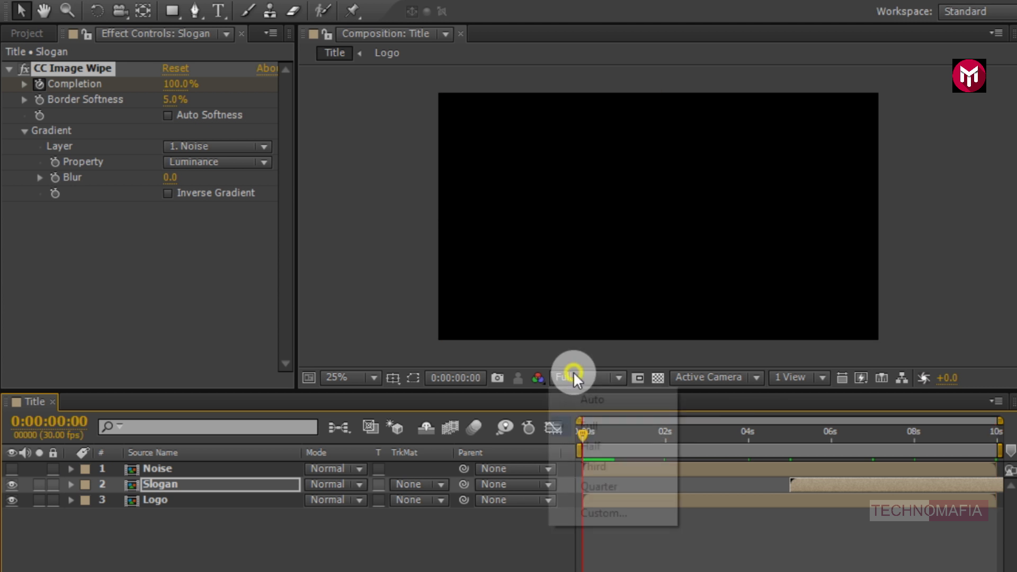
{"action": "left_click", "coordinate": [589, 490]}
{"action": "key", "text": "space"}
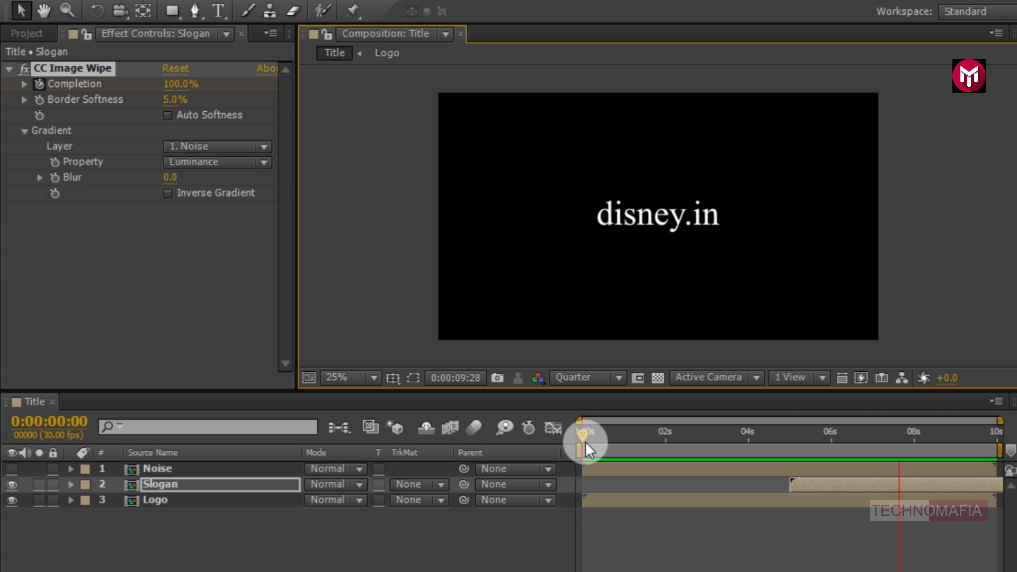
{"action": "left_click", "coordinate": [585, 440]}
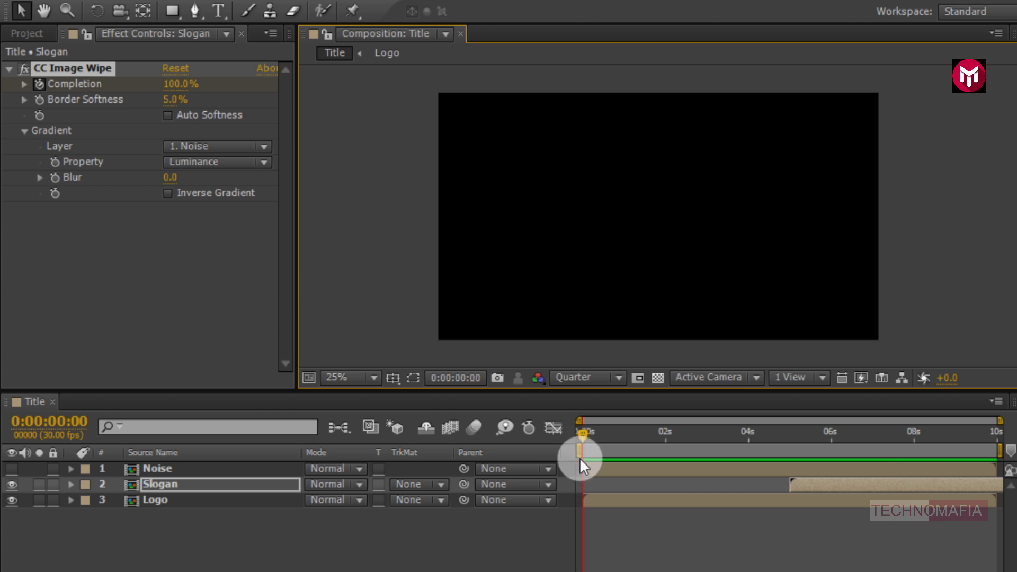
Create an adjustment layer in the Title composition and trim its end to 0:00:03:29.
{"action": "right_click", "coordinate": [187, 563]}
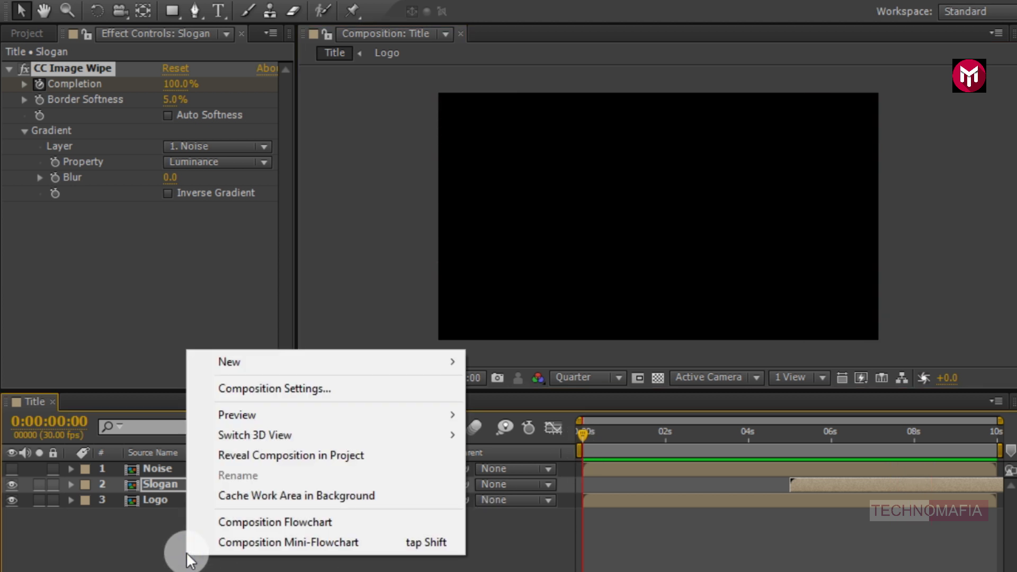
{"action": "mouse_move", "coordinate": [352, 359]}
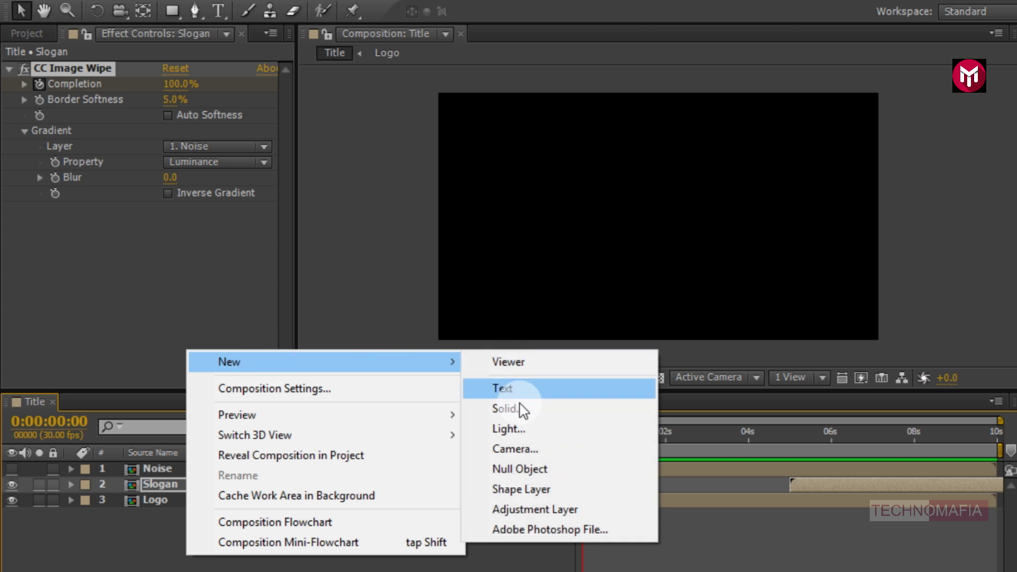
{"action": "left_click", "coordinate": [517, 510]}
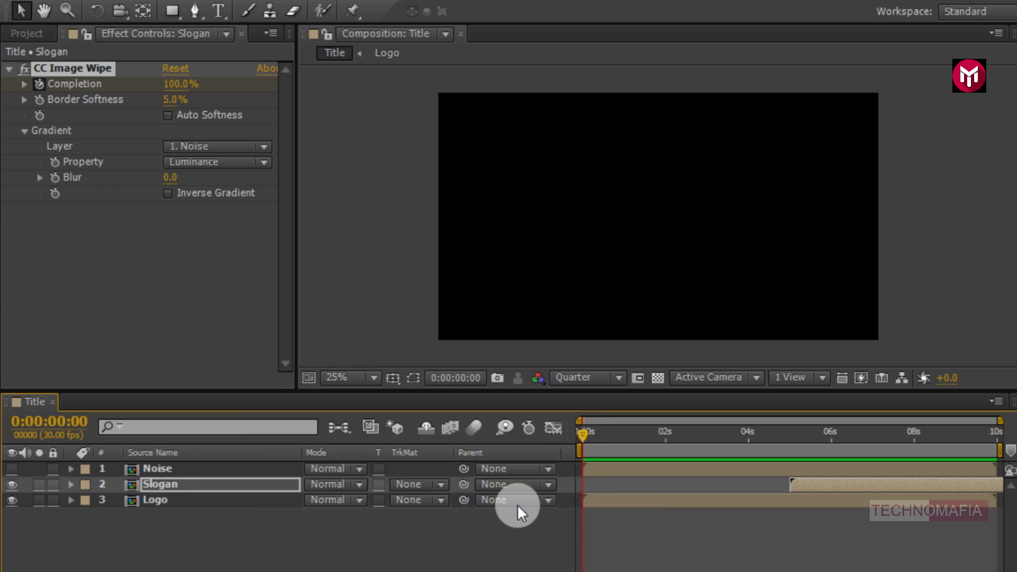
{"action": "key", "text": "alt+bracketright"}
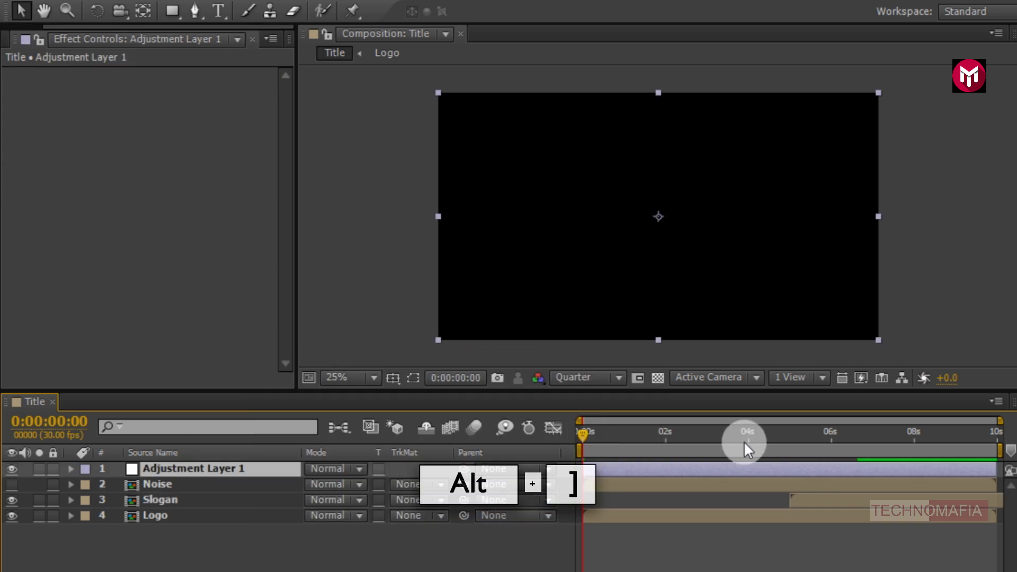
{"action": "left_click", "coordinate": [749, 434]}
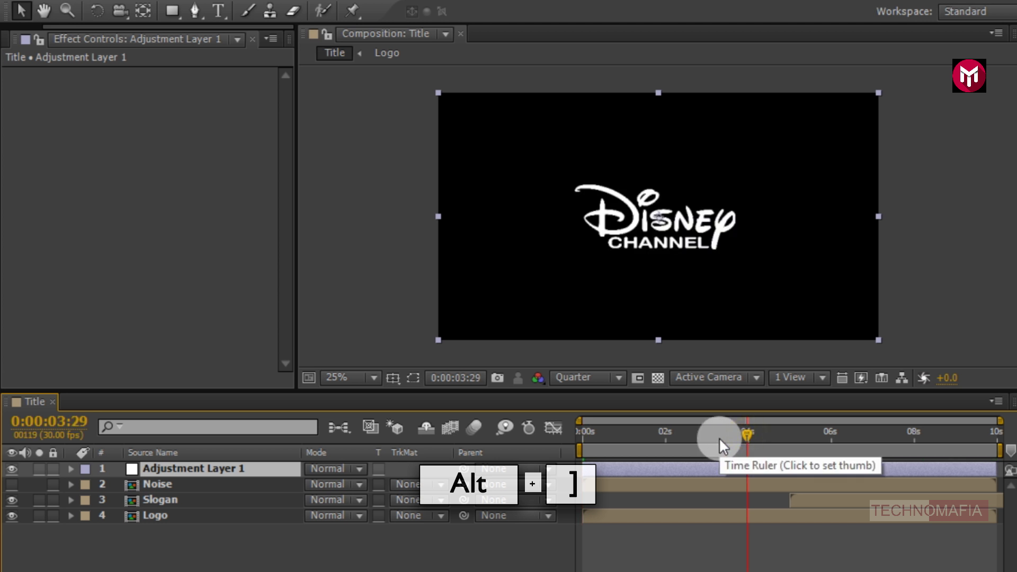
{"action": "key", "text": "alt+bracketright"}
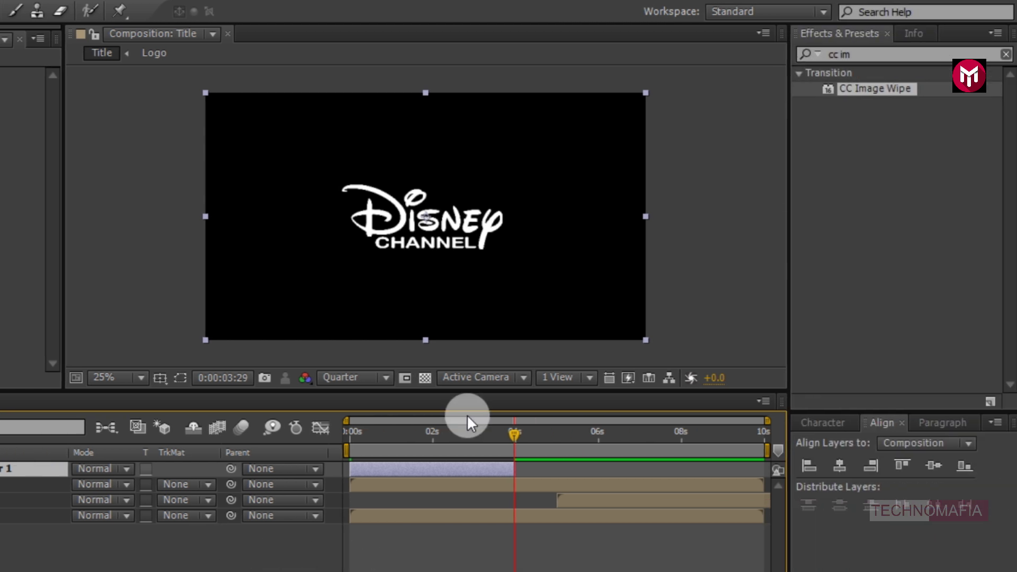
Find the Turbulent Displace effect, apply it to the adjustment layer, and return to 0:00:00:00.
{"action": "left_click", "coordinate": [816, 54]}
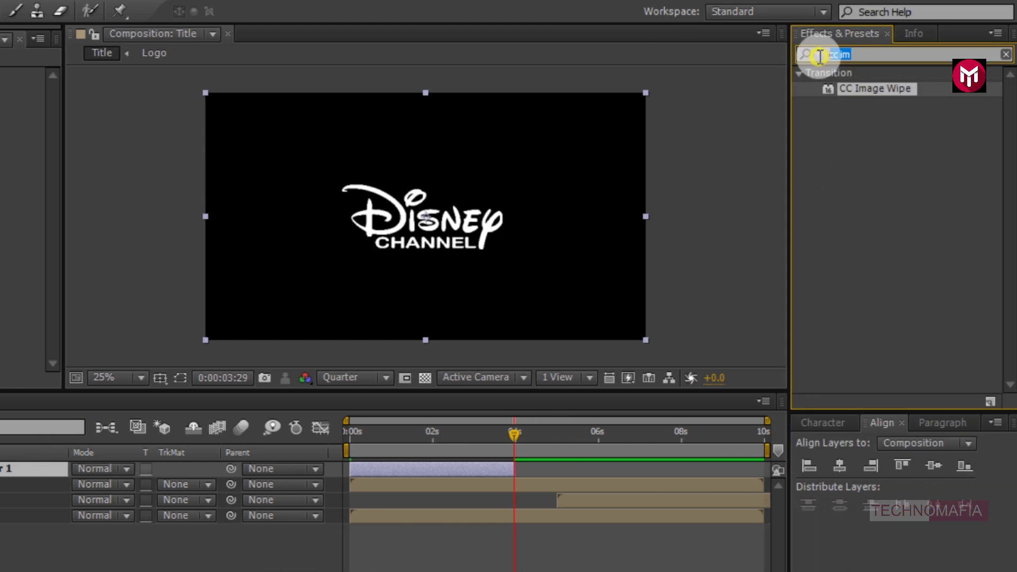
{"action": "type", "text": "turb"}
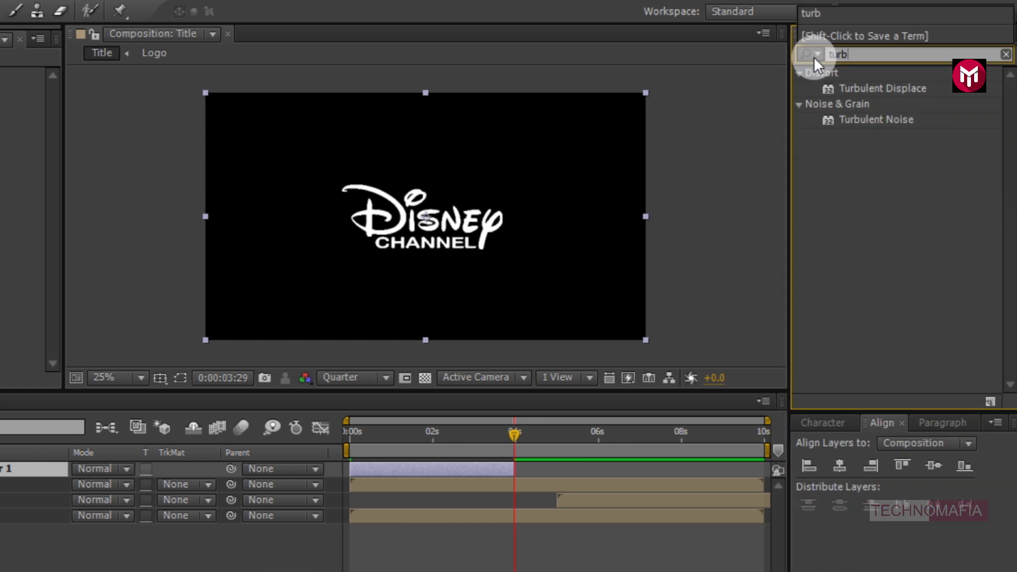
{"action": "double_click", "coordinate": [863, 87]}
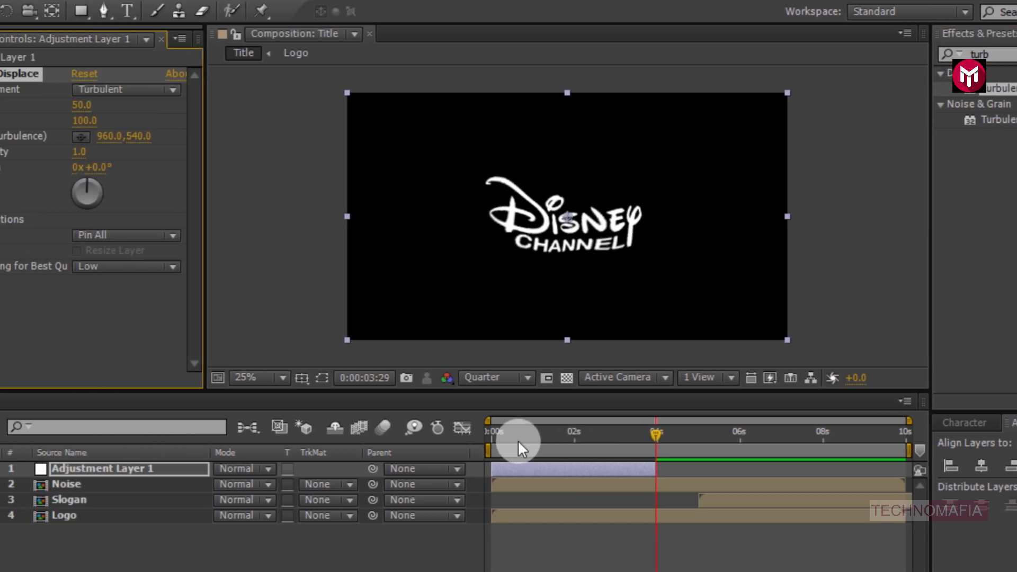
{"action": "left_click", "coordinate": [488, 432]}
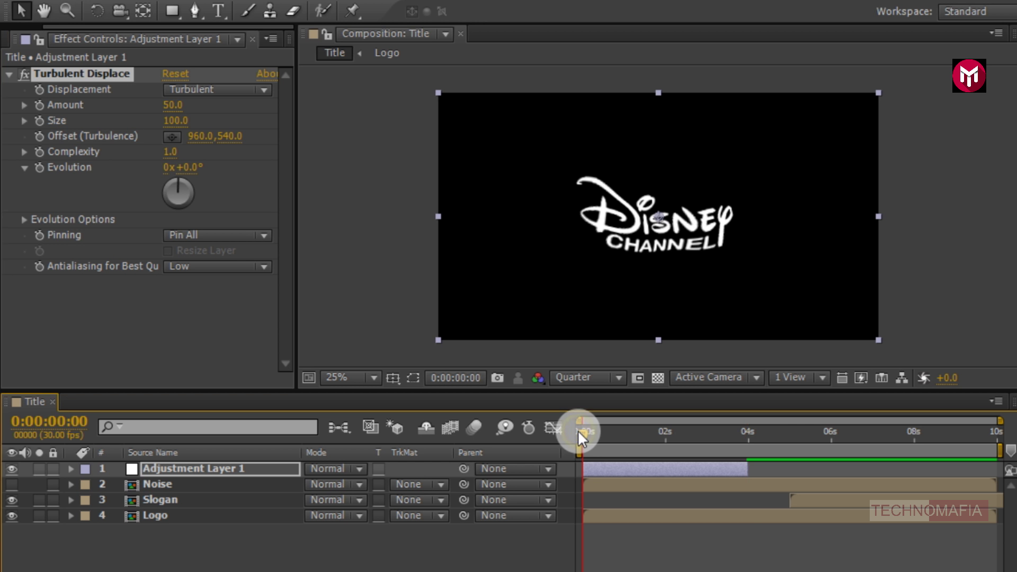
{"action": "left_click", "coordinate": [90, 294]}
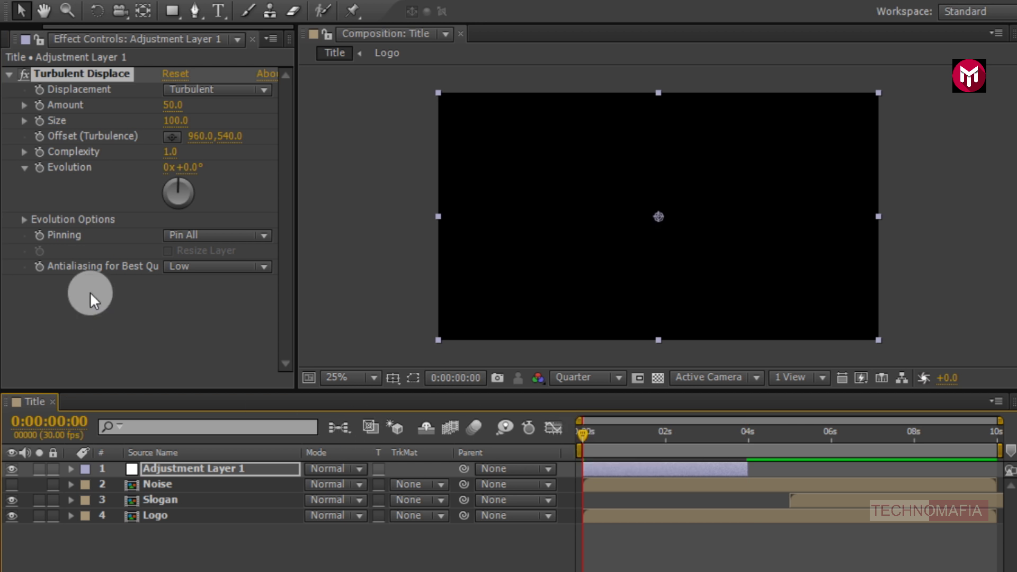
Keyframe the adjustment layer's Turbulent Displace Amount at 0 at 0:00:00:00 and at 50 at 0:00:02:00.
{"action": "left_click", "coordinate": [39, 106]}
{"action": "left_click", "coordinate": [172, 106]}
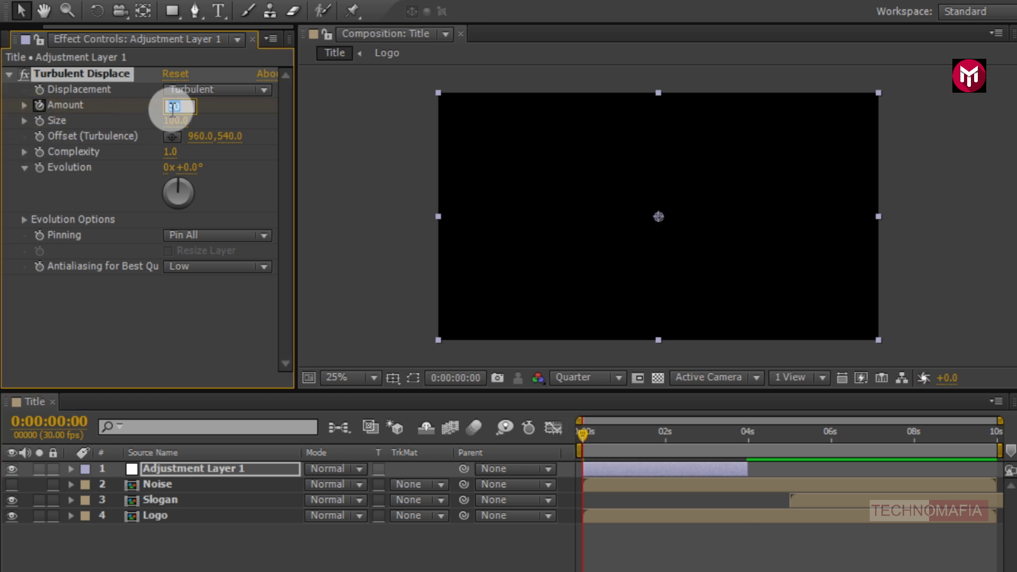
{"action": "type", "text": "0"}
{"action": "key", "text": "Return"}
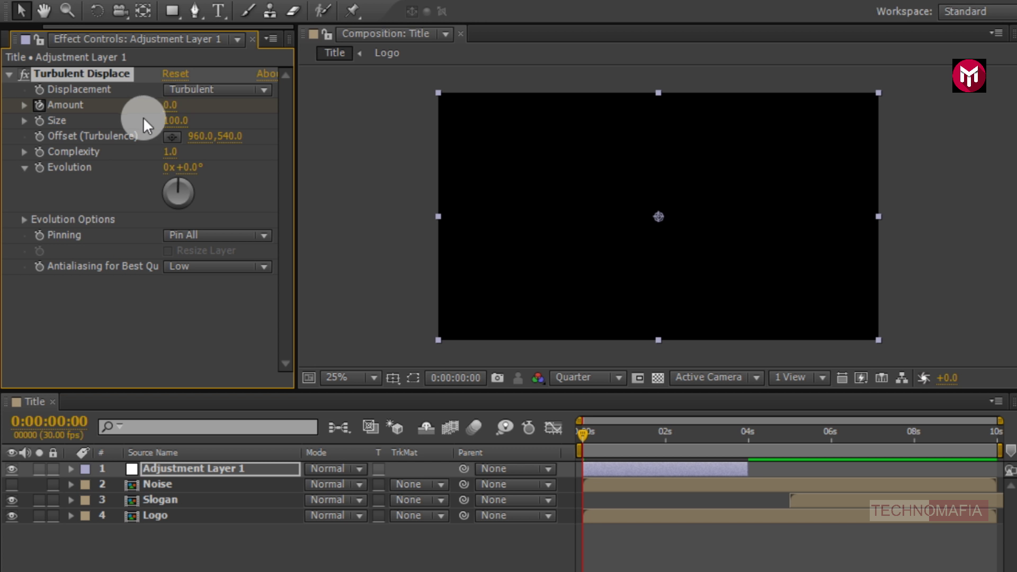
{"action": "left_click", "coordinate": [666, 433]}
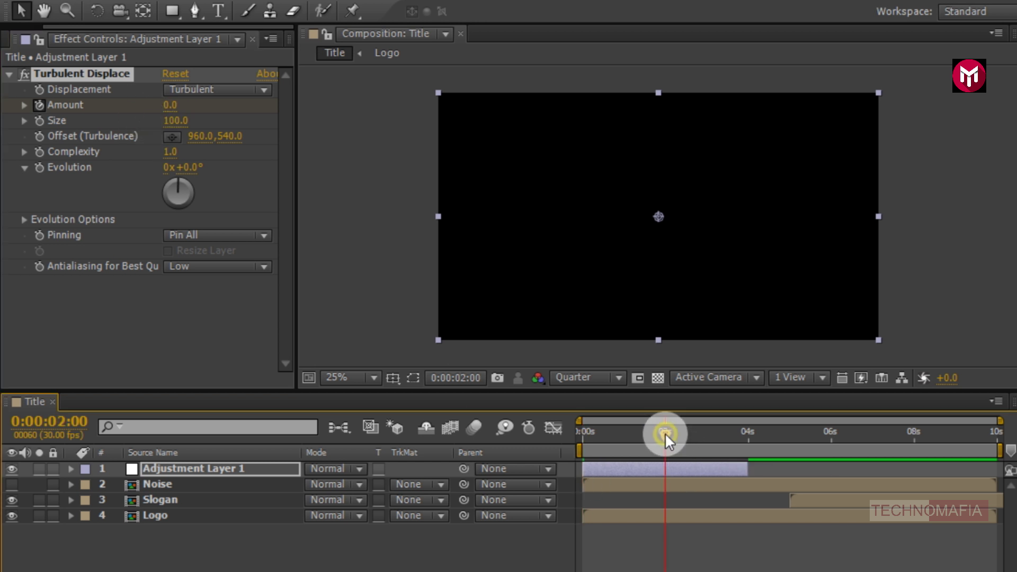
{"action": "left_click", "coordinate": [171, 106]}
{"action": "type", "text": "50"}
{"action": "key", "text": "Return"}
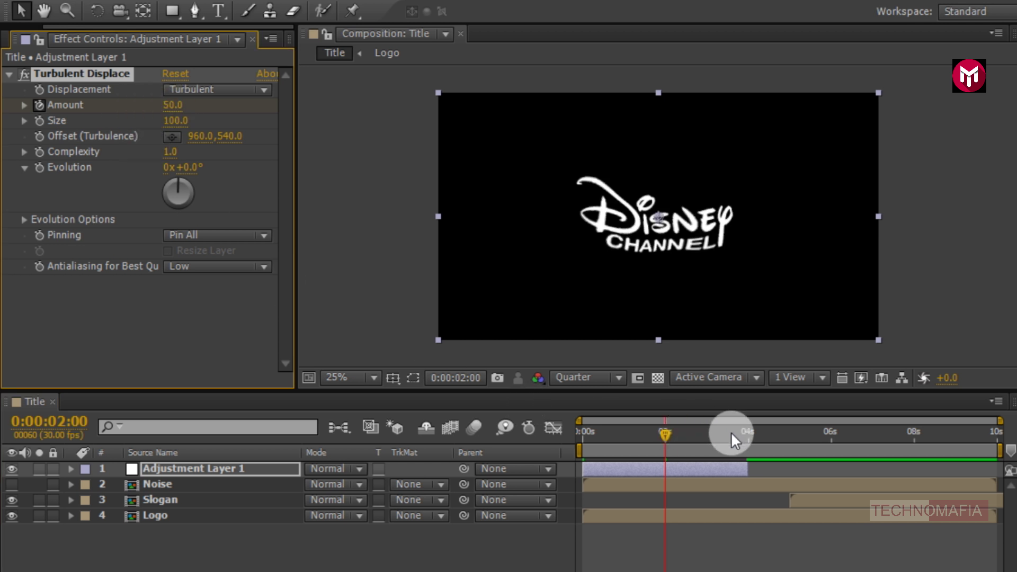
Keyframe the Turbulent Displace Amount at 0 at 0:00:04:00.
{"action": "left_click", "coordinate": [747, 432]}
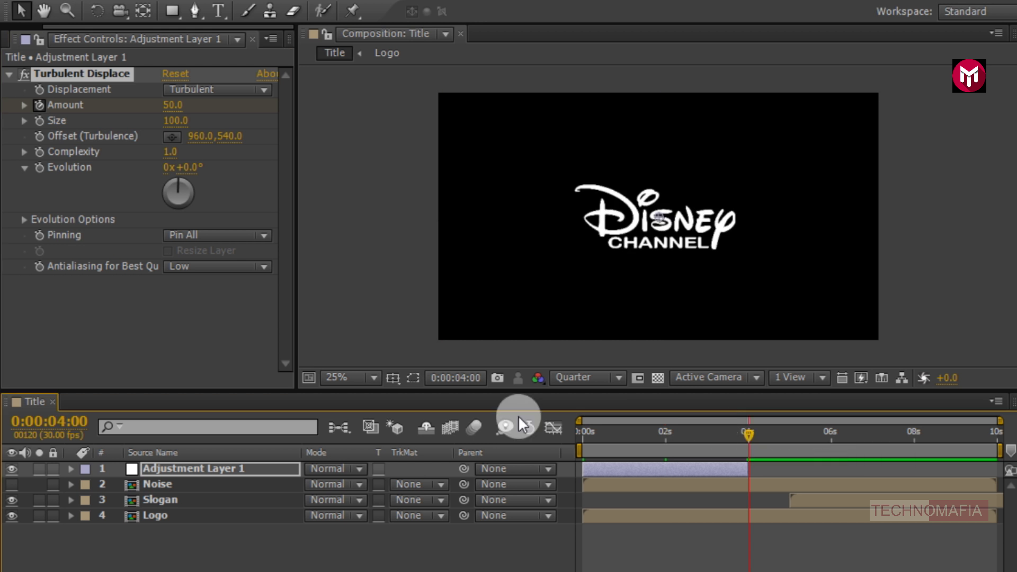
{"action": "left_click", "coordinate": [173, 107]}
{"action": "type", "text": "0"}
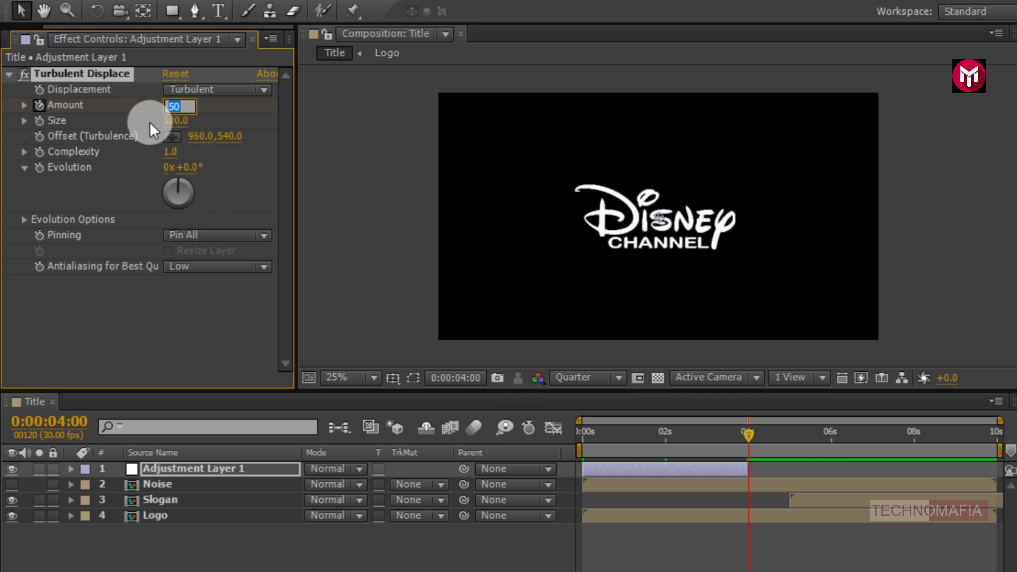
{"action": "key", "text": "Return"}
Reveal the adjustment layer's three Amount keyframes and apply Easy Ease to all of them.
{"action": "key", "text": "u"}
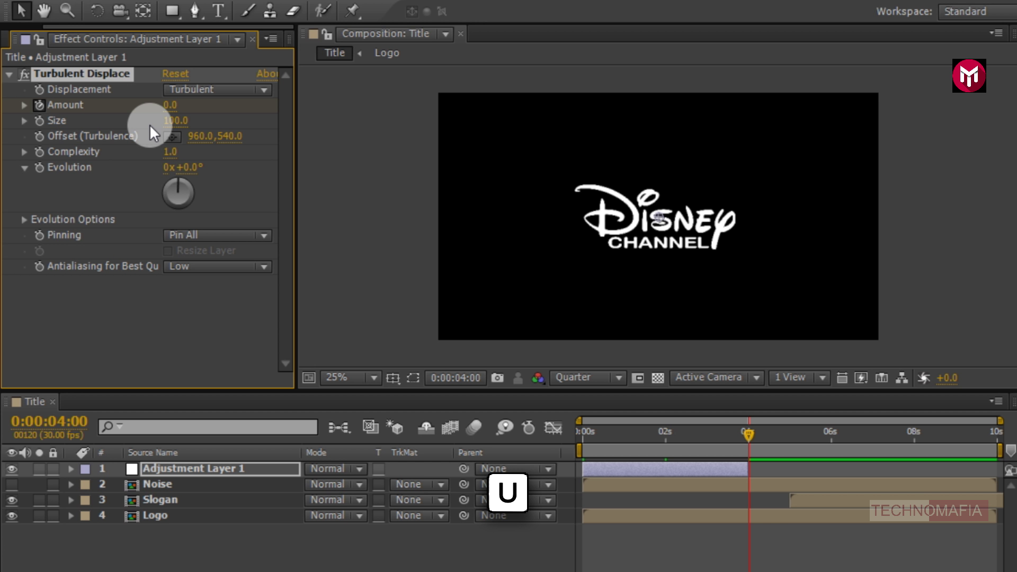
{"action": "left_click_drag", "start_coordinate": [755, 501], "coordinate": [581, 501]}
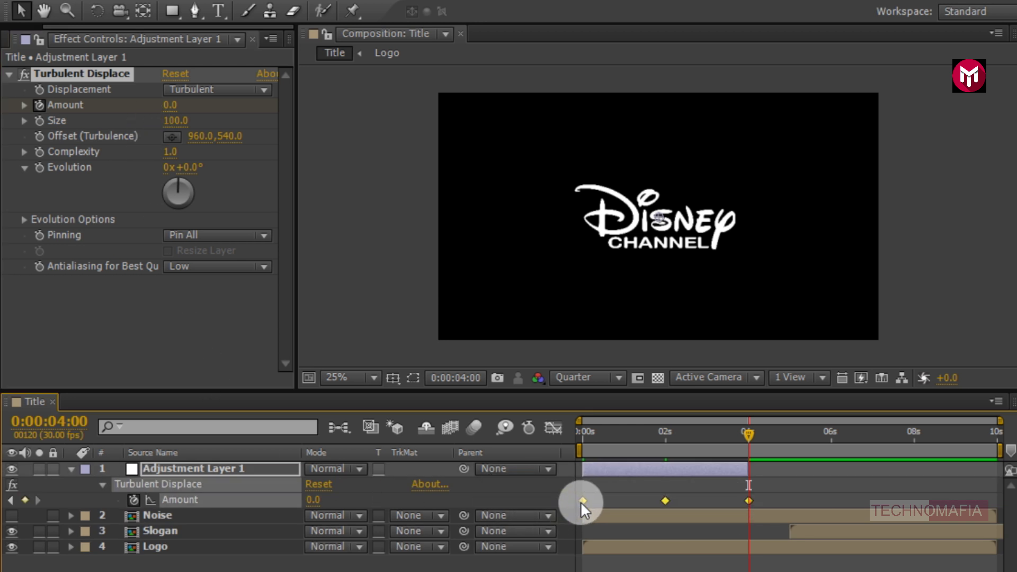
{"action": "right_click", "coordinate": [580, 501]}
{"action": "mouse_move", "coordinate": [630, 489]}
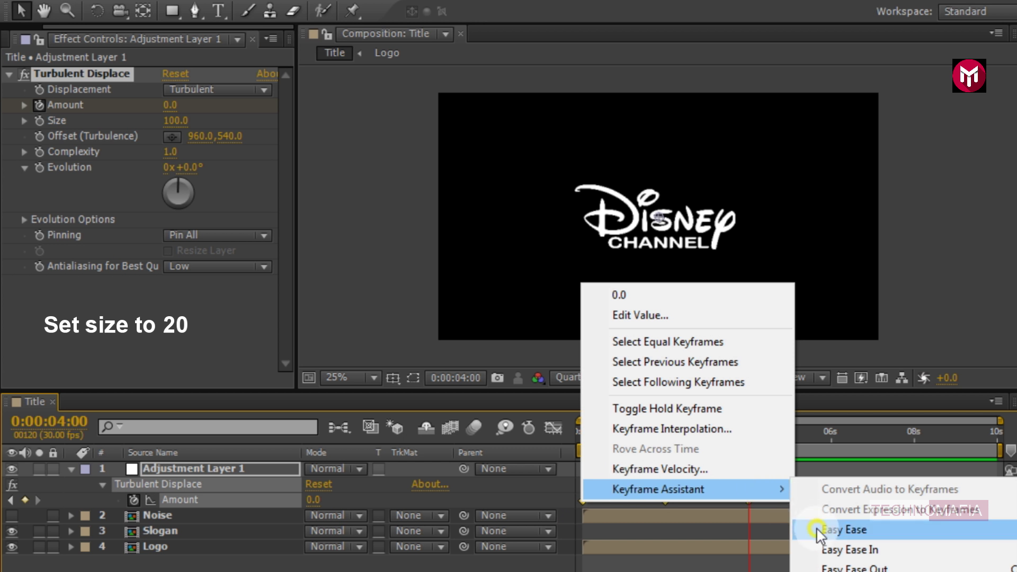
{"action": "left_click", "coordinate": [817, 529]}
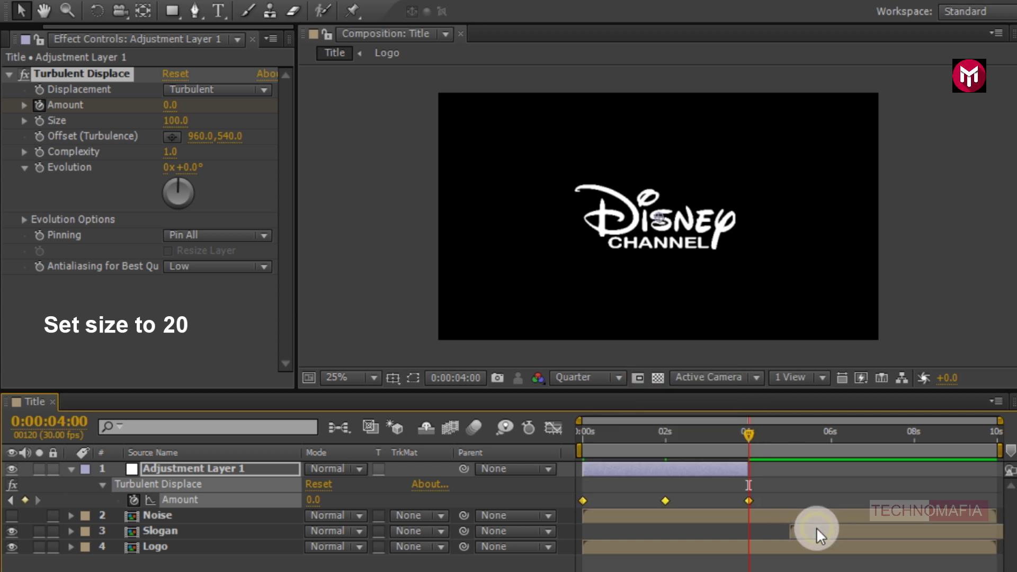
Return to 0:00:00:00, move the adjustment layer directly above Logo, and place a duplicate of it directly above Slogan.
{"action": "left_click", "coordinate": [580, 434]}
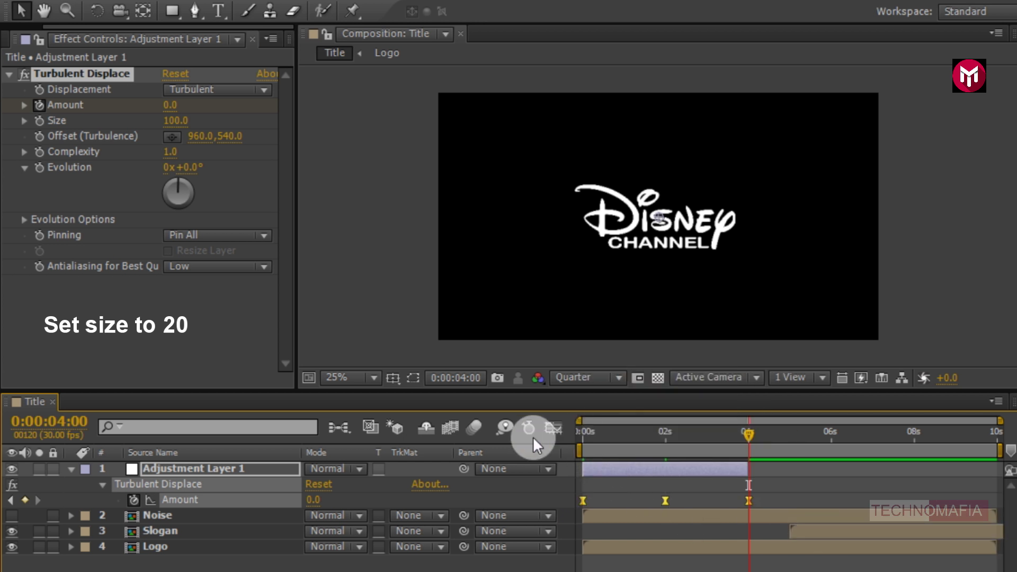
{"action": "left_click", "coordinate": [74, 469]}
{"action": "left_click_drag", "start_coordinate": [158, 466], "coordinate": [163, 505]}
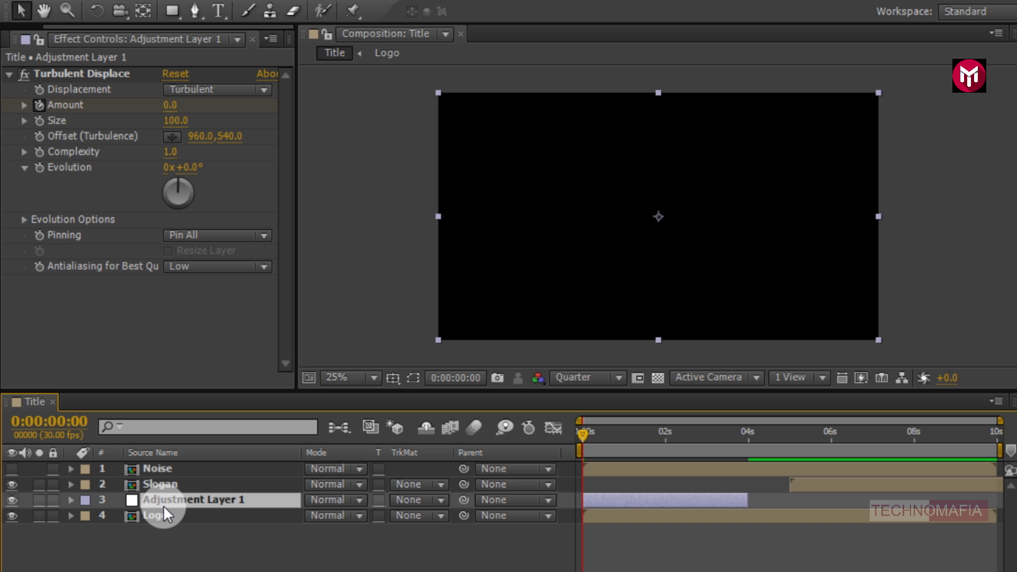
{"action": "key", "text": "ctrl+d"}
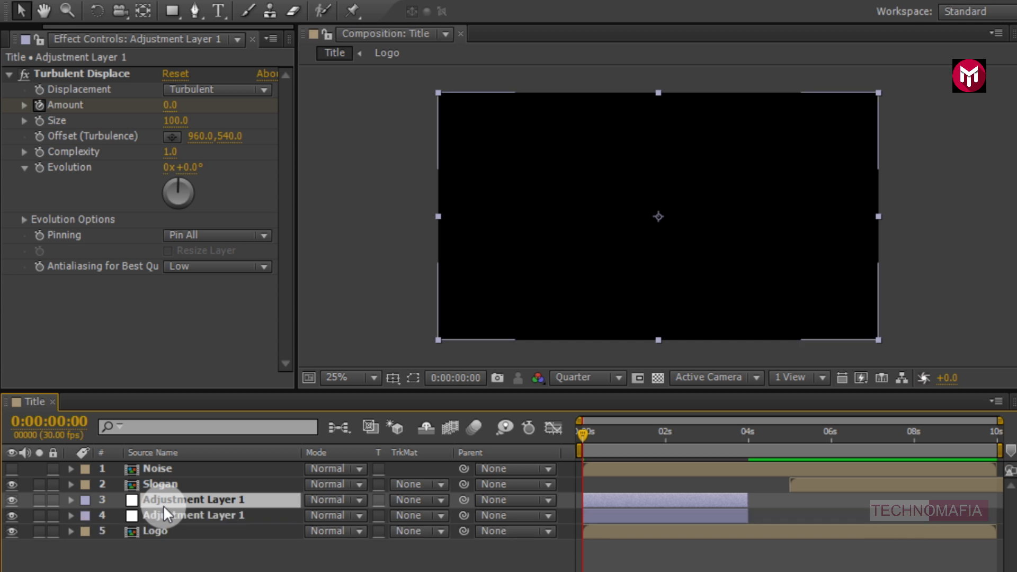
{"action": "left_click_drag", "start_coordinate": [162, 501], "coordinate": [164, 483]}
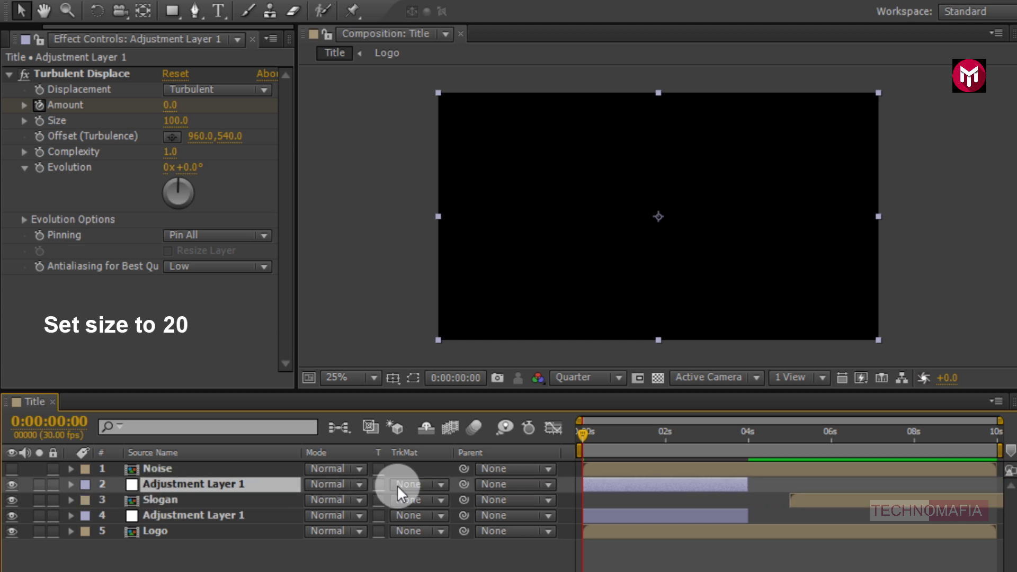
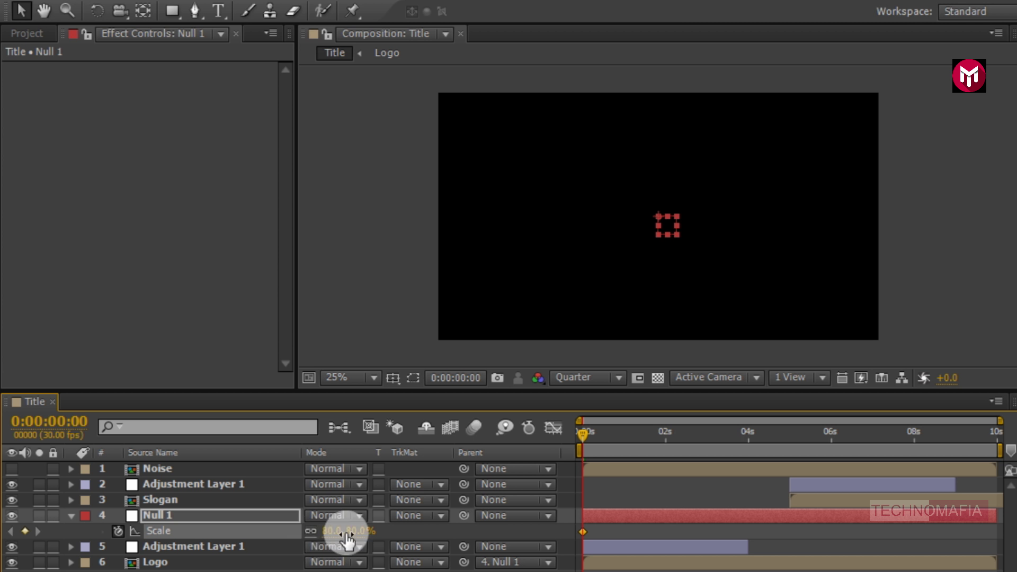
Keyframe Null 1's Scale at 120% at 0:00:09:29 and collapse the layer's properties.
{"action": "left_click", "coordinate": [998, 438]}
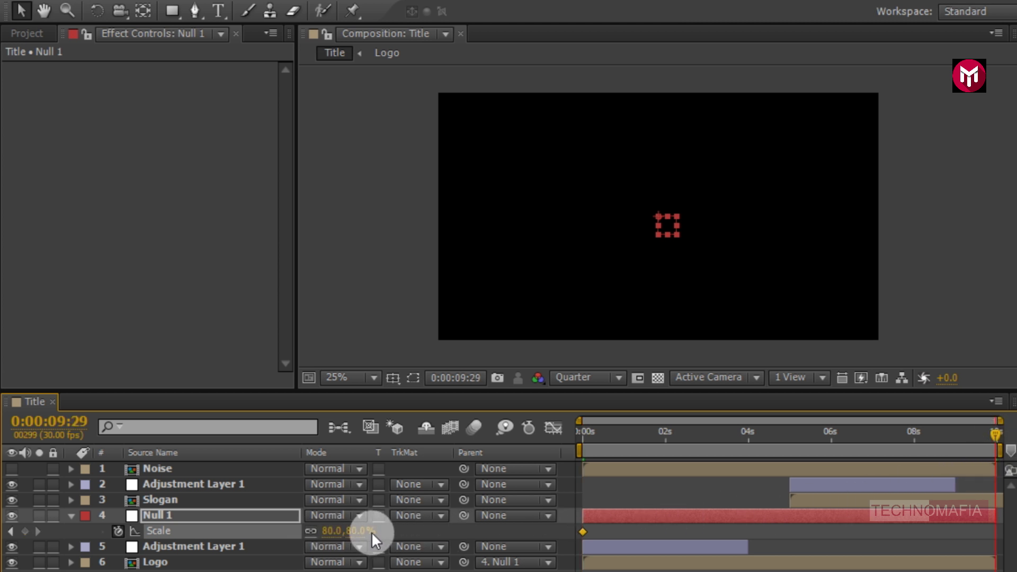
{"action": "left_click", "coordinate": [331, 532]}
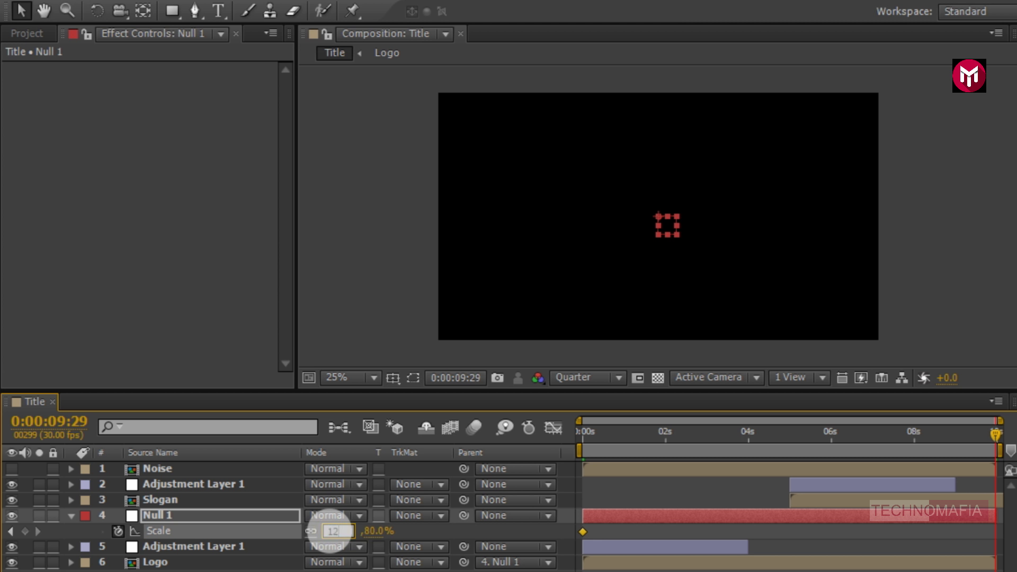
{"action": "key", "text": "Return"}
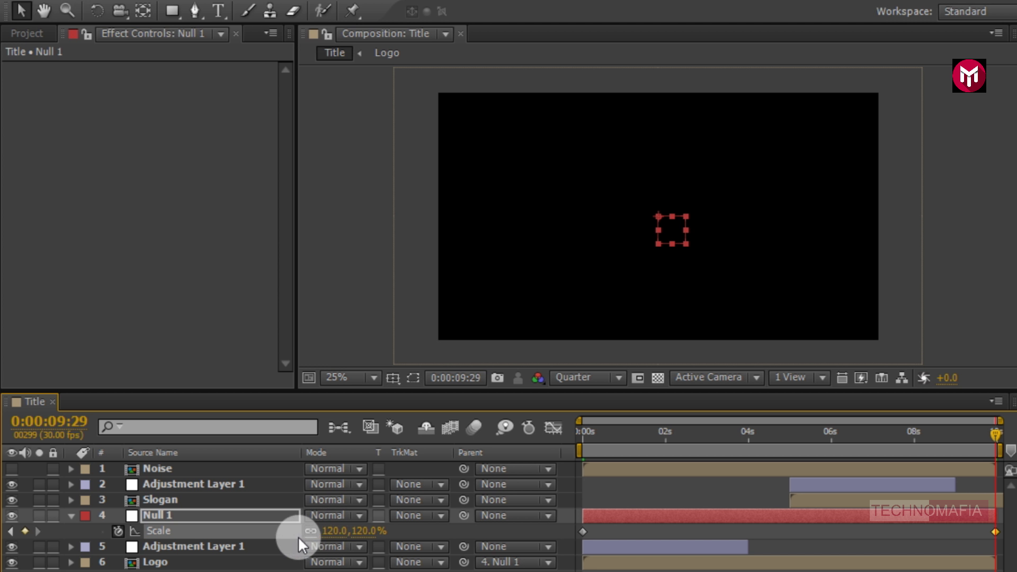
{"action": "left_click", "coordinate": [72, 516]}
Add another null object, place it directly below the Noise layer, and shift its start to line up with the Slogan layer's start.
{"action": "right_click", "coordinate": [257, 566]}
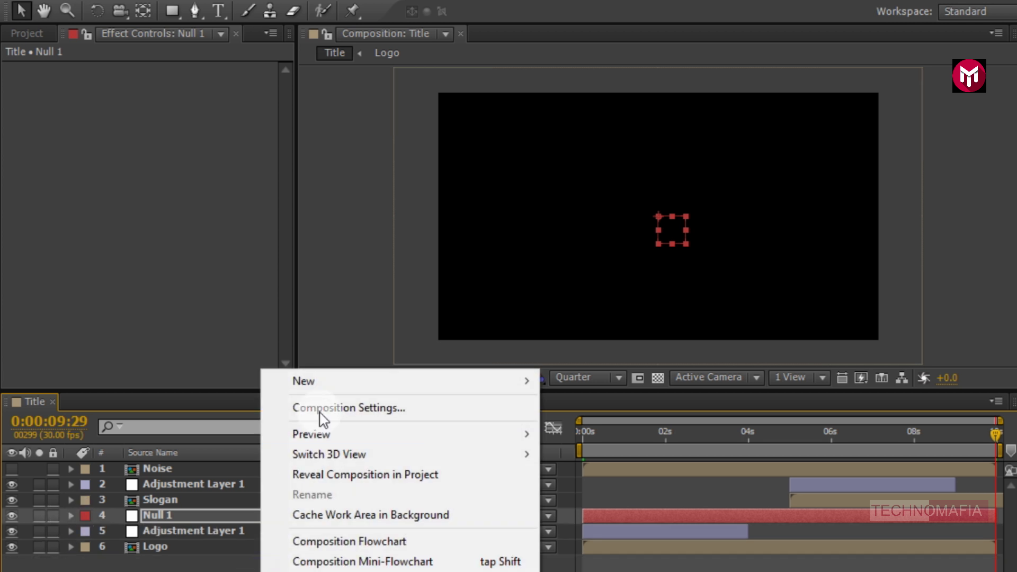
{"action": "mouse_move", "coordinate": [465, 386]}
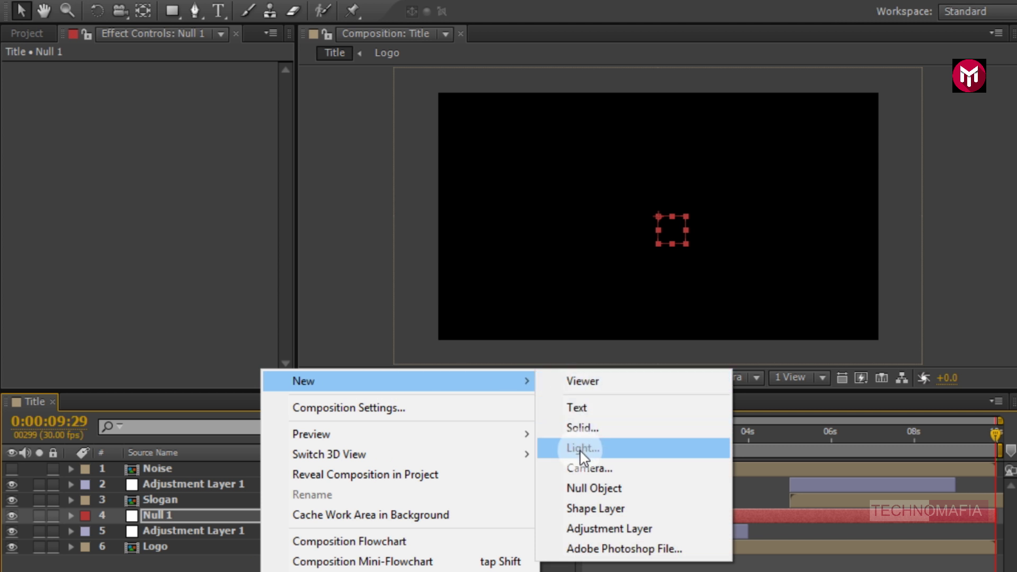
{"action": "left_click", "coordinate": [583, 488]}
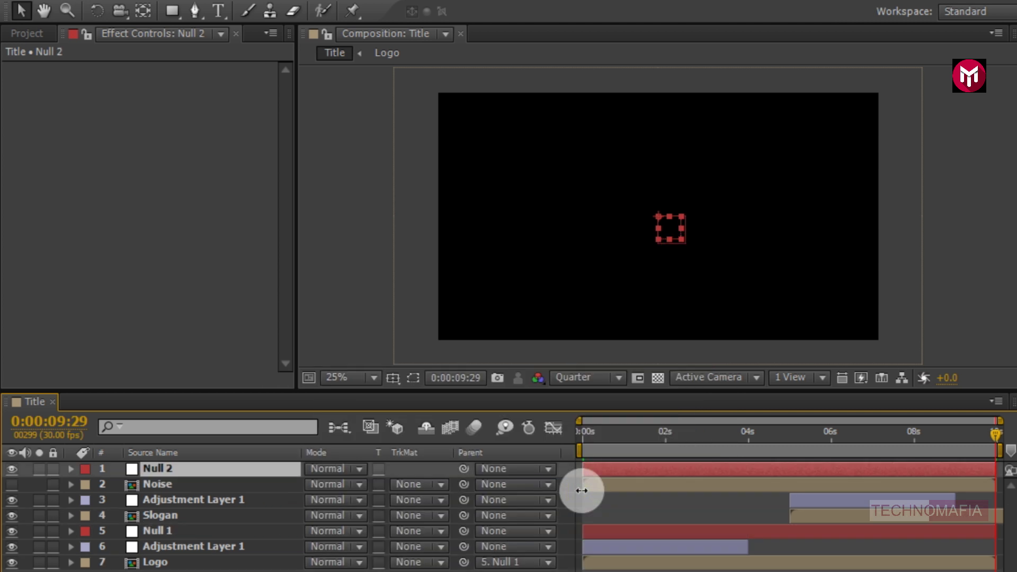
{"action": "left_click_drag", "start_coordinate": [158, 467], "coordinate": [164, 488]}
{"action": "left_click_drag", "start_coordinate": [598, 488], "coordinate": [802, 488]}
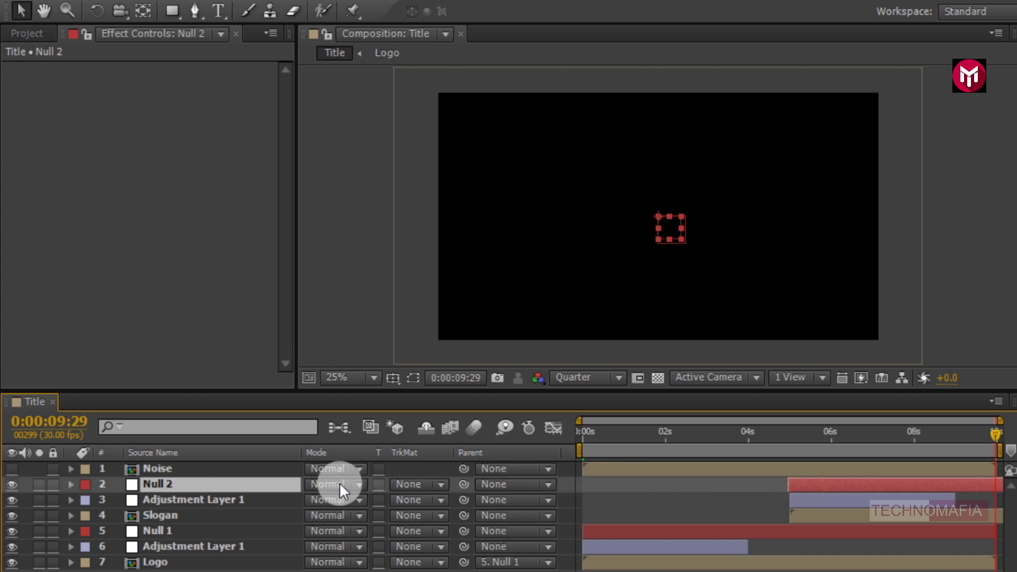
Parent the Slogan layer to Null 2.
{"action": "left_click", "coordinate": [174, 516]}
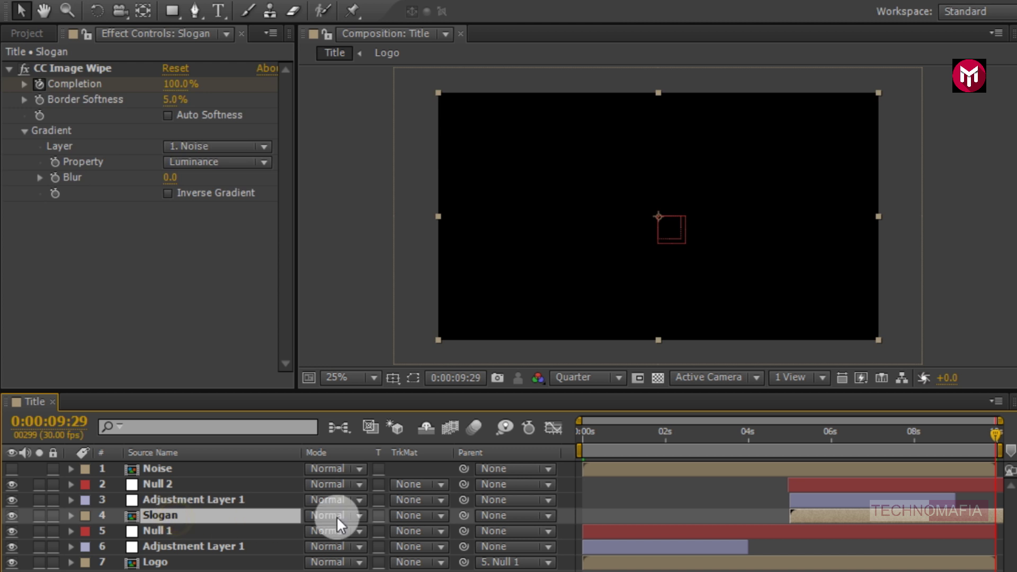
{"action": "left_click", "coordinate": [493, 515]}
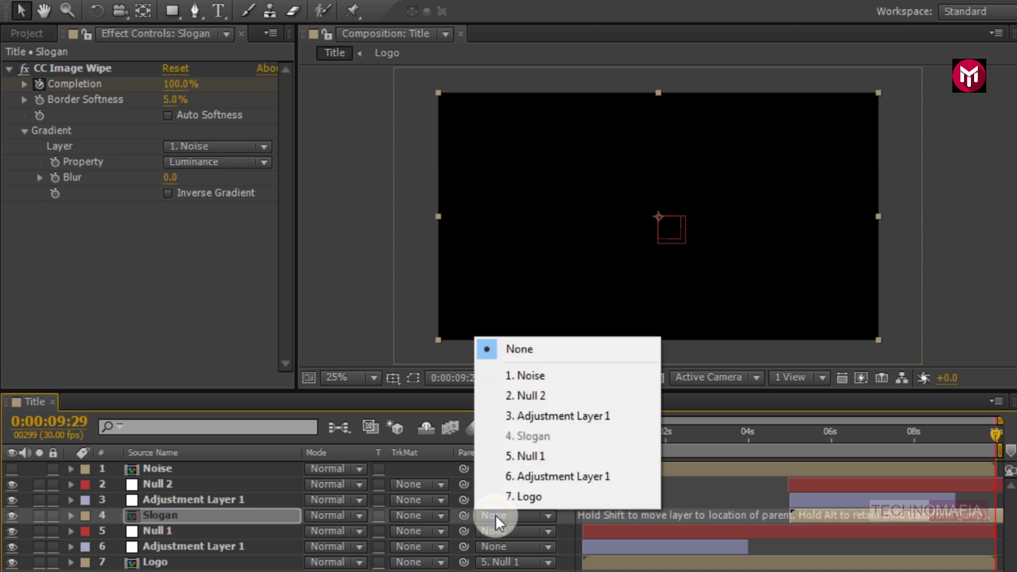
{"action": "left_click", "coordinate": [513, 397]}
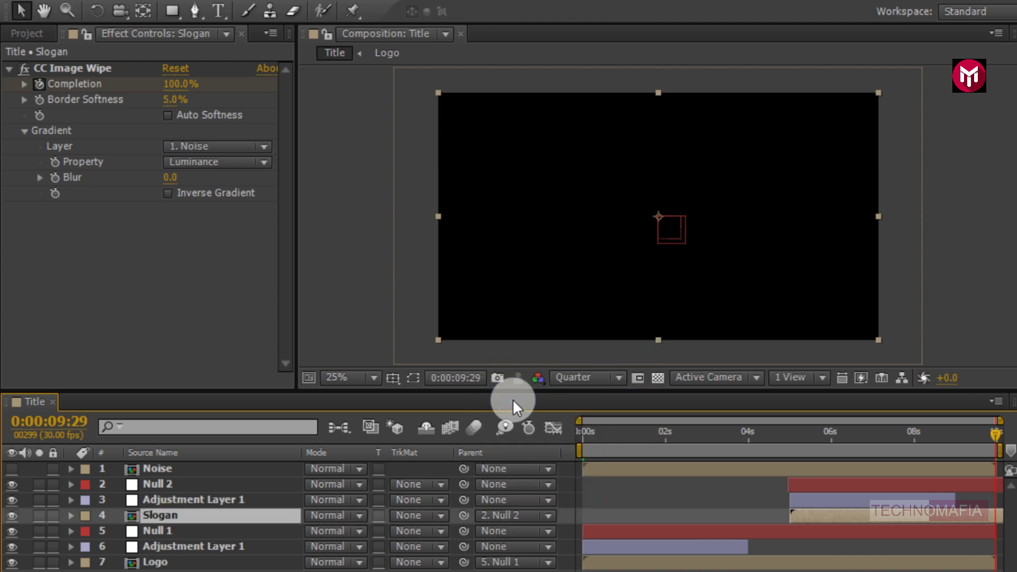
Keyframe Null 2's Scale at 80% at 0:00:04:29.
{"action": "left_click", "coordinate": [199, 488]}
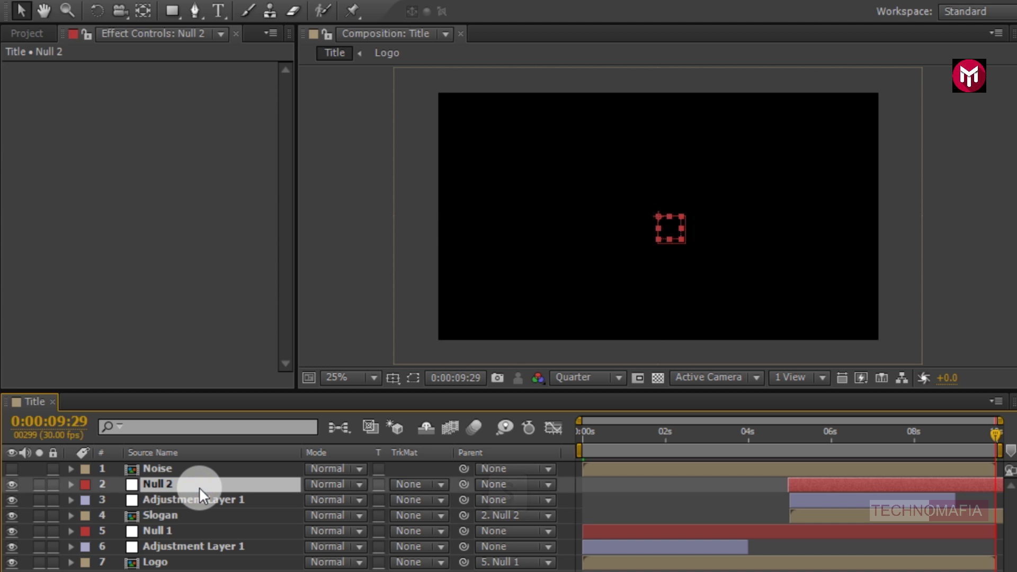
{"action": "key", "text": "s"}
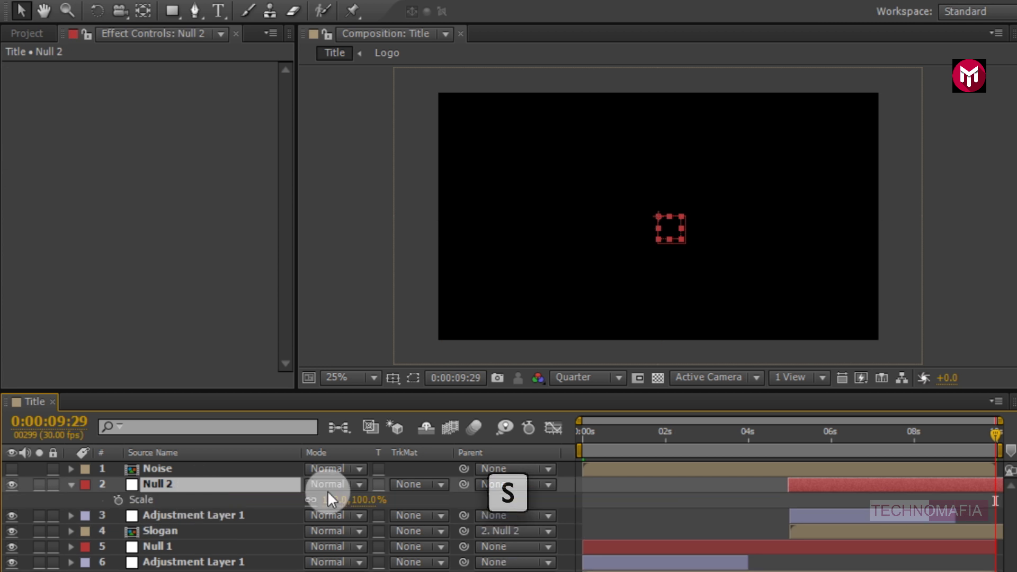
{"action": "left_click_drag", "start_coordinate": [797, 428], "coordinate": [788, 431]}
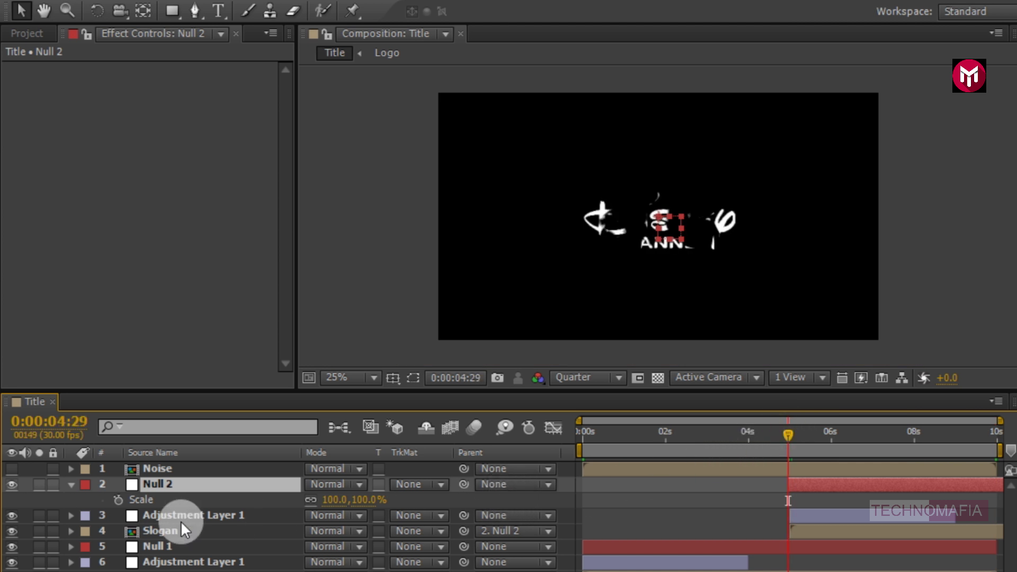
{"action": "left_click", "coordinate": [116, 501]}
{"action": "left_click", "coordinate": [331, 501]}
{"action": "type", "text": "80"}
{"action": "key", "text": "Return"}
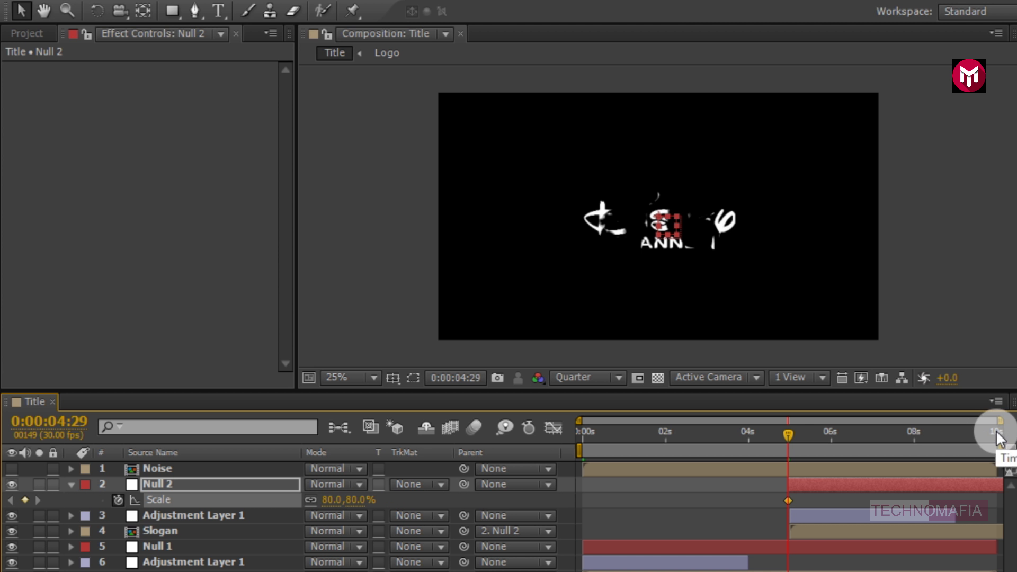
Keyframe Null 2's Scale at 120% at 0:00:09:29 and collapse the layer's properties.
{"action": "key", "text": "End"}
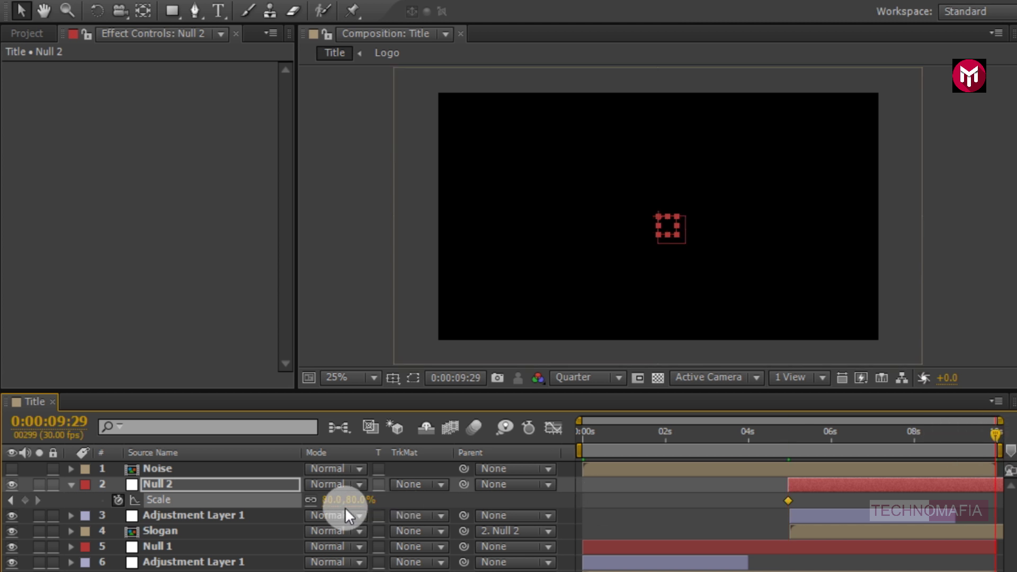
{"action": "left_click", "coordinate": [333, 502]}
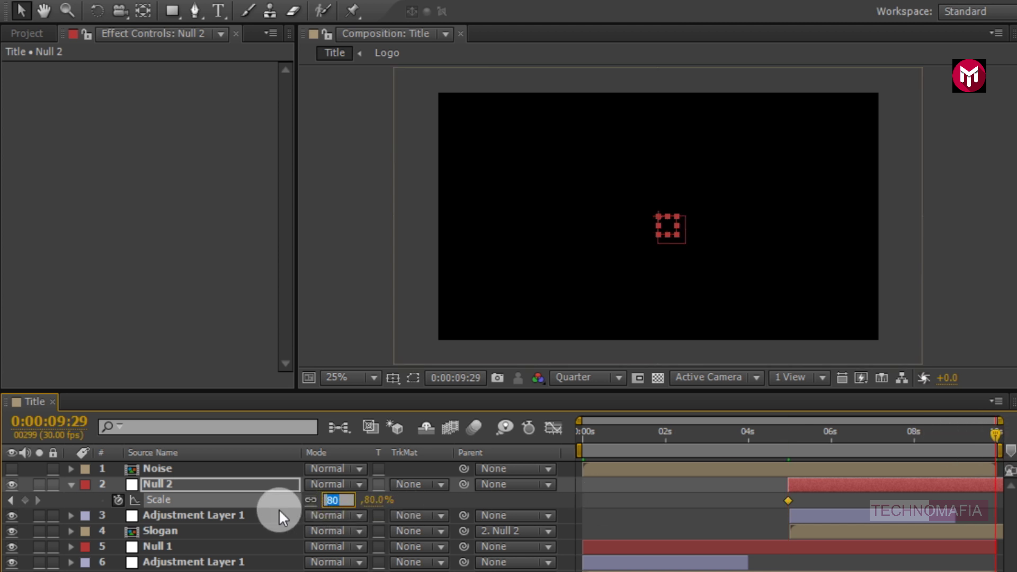
{"action": "type", "text": "120"}
{"action": "key", "text": "Return"}
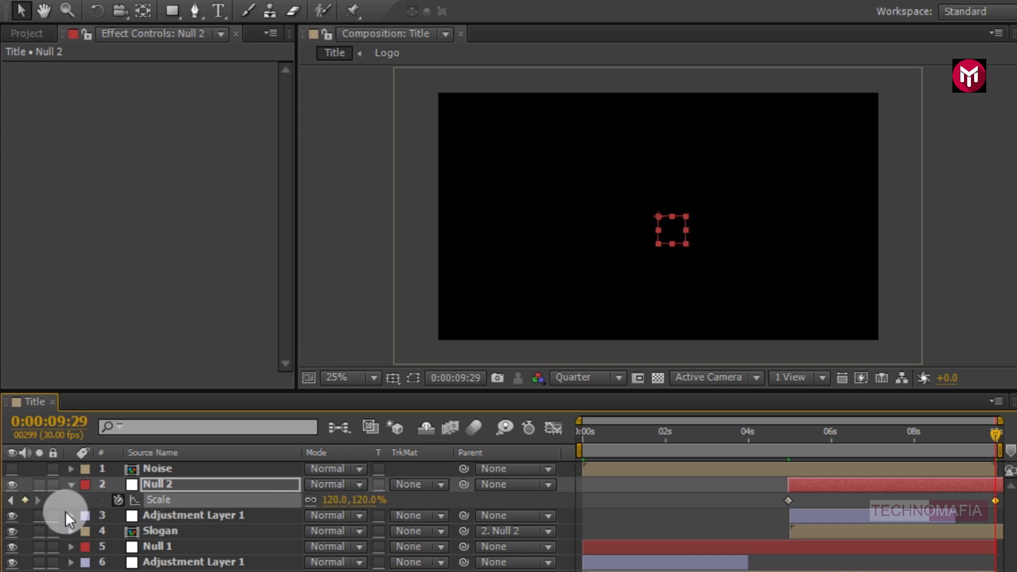
{"action": "left_click", "coordinate": [71, 485]}
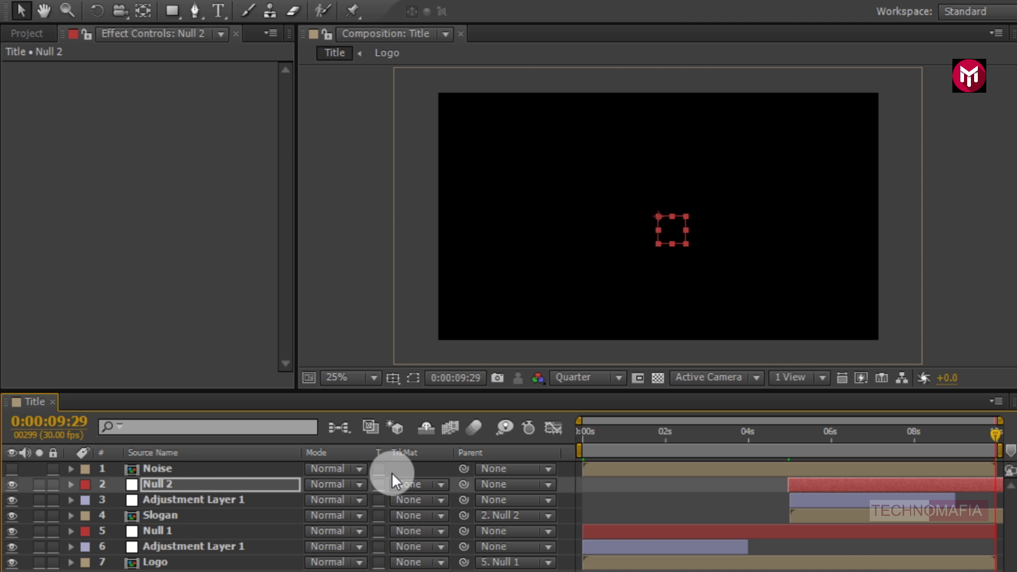
Preview the Title composition from 0:00:00:00 and check the slogan at 0:00:07:15.
{"action": "left_click", "coordinate": [579, 429]}
{"action": "key", "text": "KP_0"}
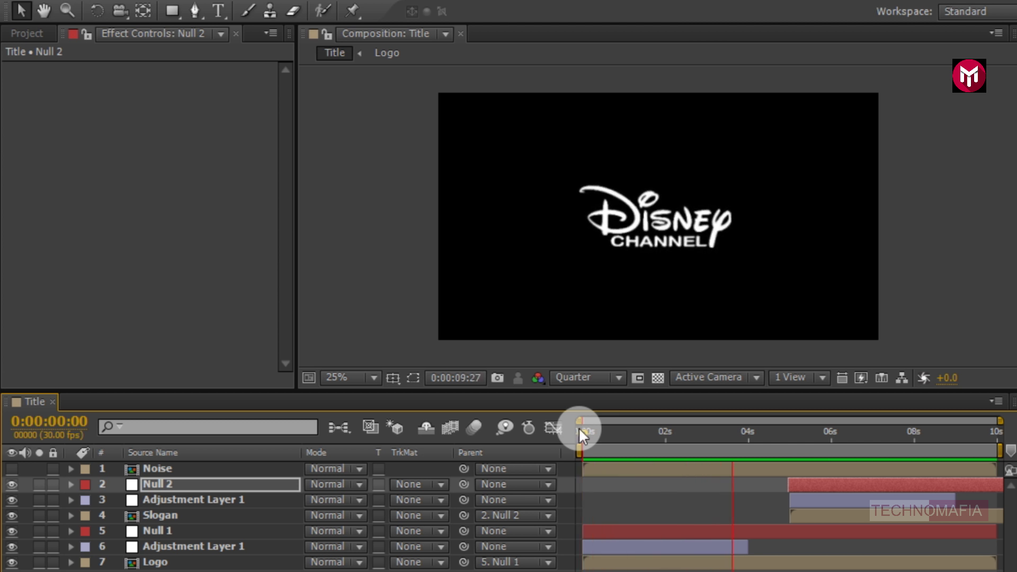
{"action": "left_click", "coordinate": [578, 427]}
{"action": "left_click", "coordinate": [893, 437]}
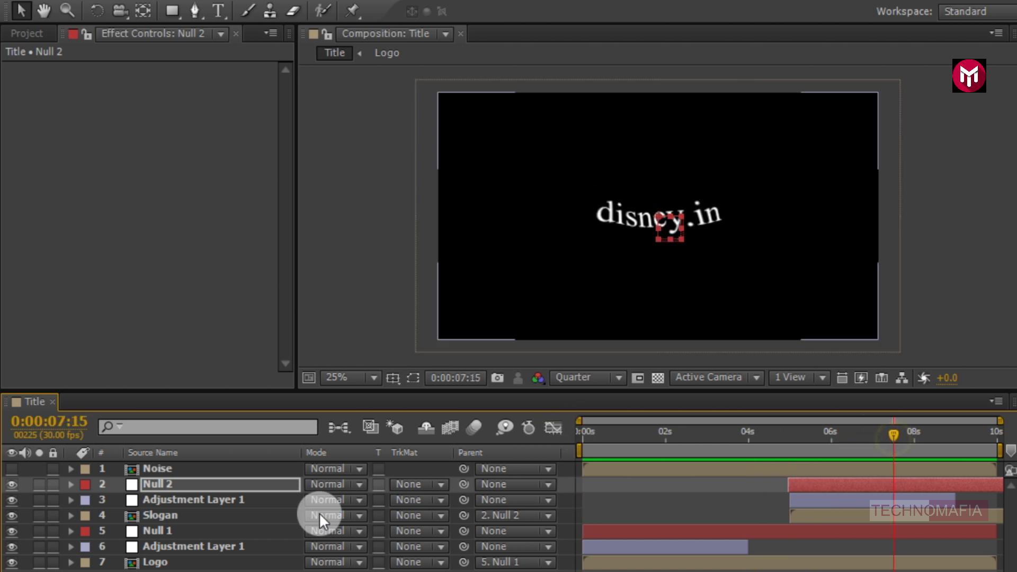
Set the slogan adjustment layer's Turbulent Displace Amount keyframe at 0:00:07:00 to 30 and collapse the layer's properties.
{"action": "left_click", "coordinate": [210, 510]}
{"action": "left_click", "coordinate": [207, 500]}
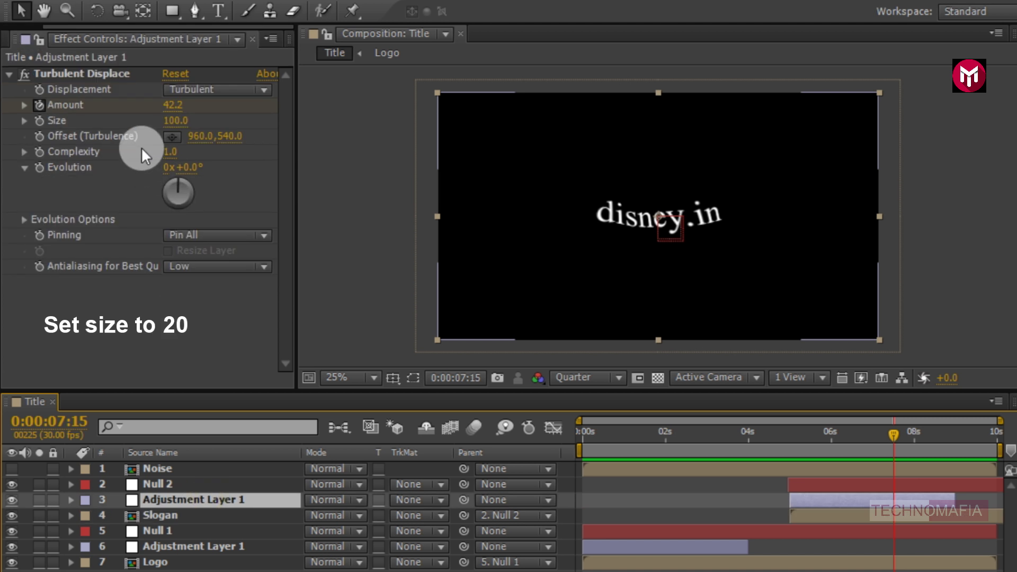
{"action": "key", "text": "u"}
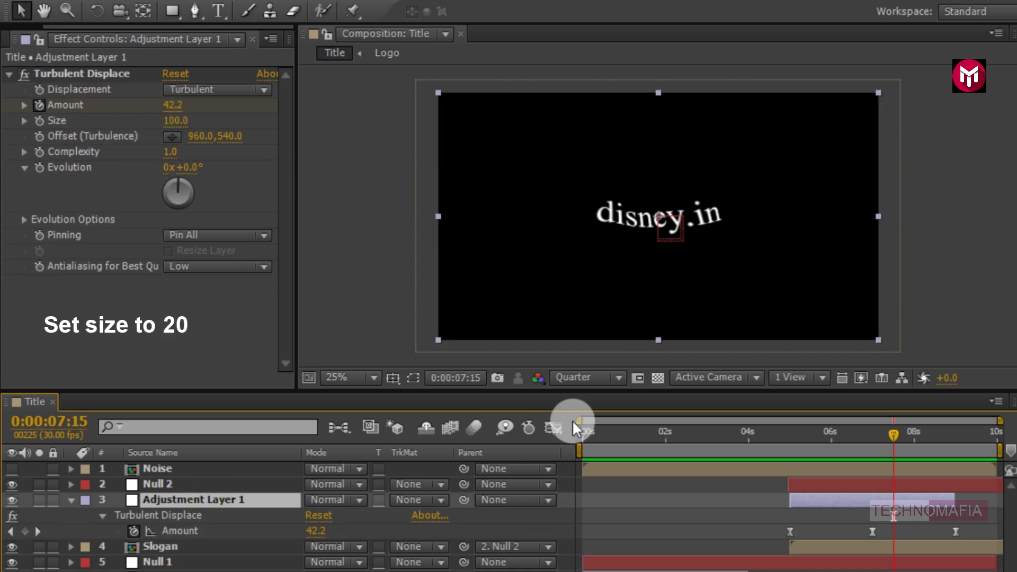
{"action": "left_click_drag", "start_coordinate": [876, 431], "coordinate": [873, 431]}
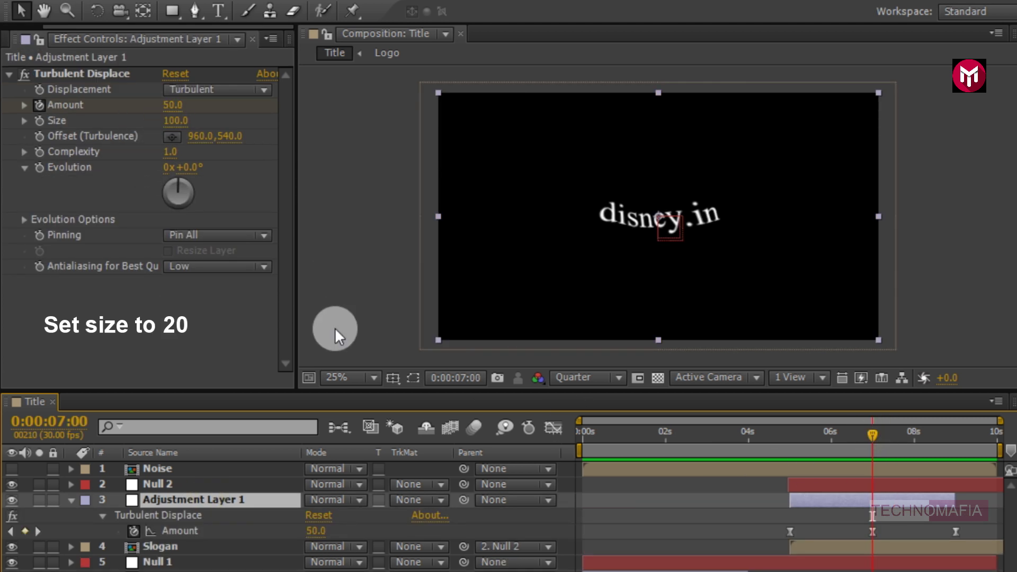
{"action": "left_click", "coordinate": [169, 106]}
{"action": "type", "text": "30"}
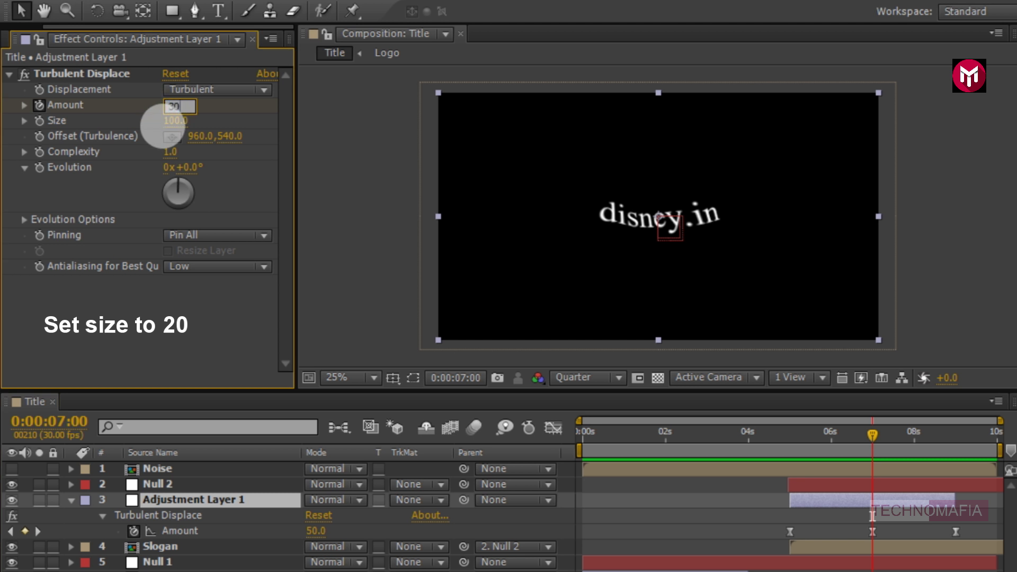
{"action": "key", "text": "Return"}
{"action": "left_click", "coordinate": [71, 500]}
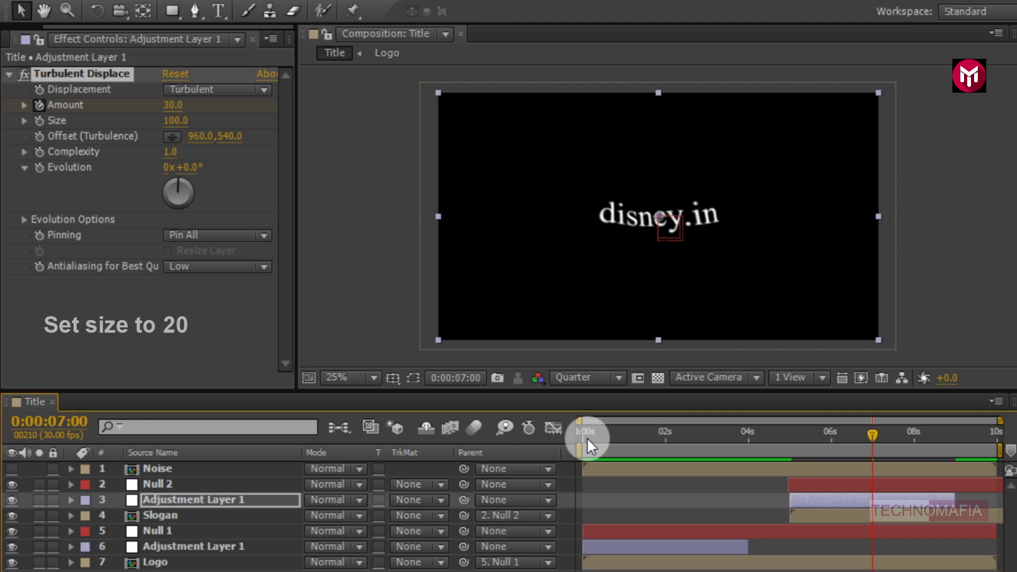
Create a new 1920 x 1080 composition named Reflection at 30 fps with a duration of 0:00:10:00.
{"action": "left_click", "coordinate": [586, 438]}
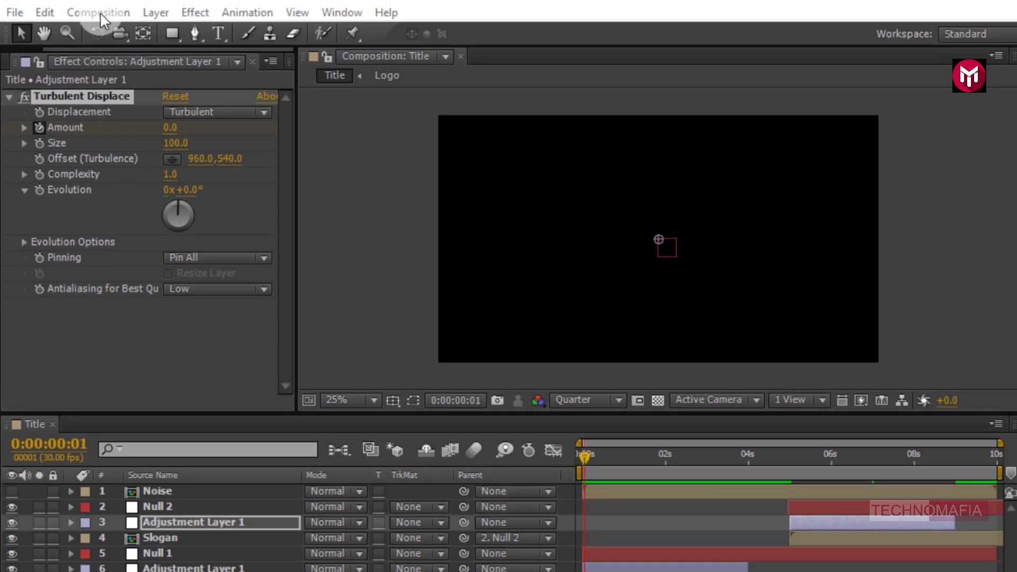
{"action": "left_click", "coordinate": [100, 12]}
{"action": "left_click", "coordinate": [101, 32]}
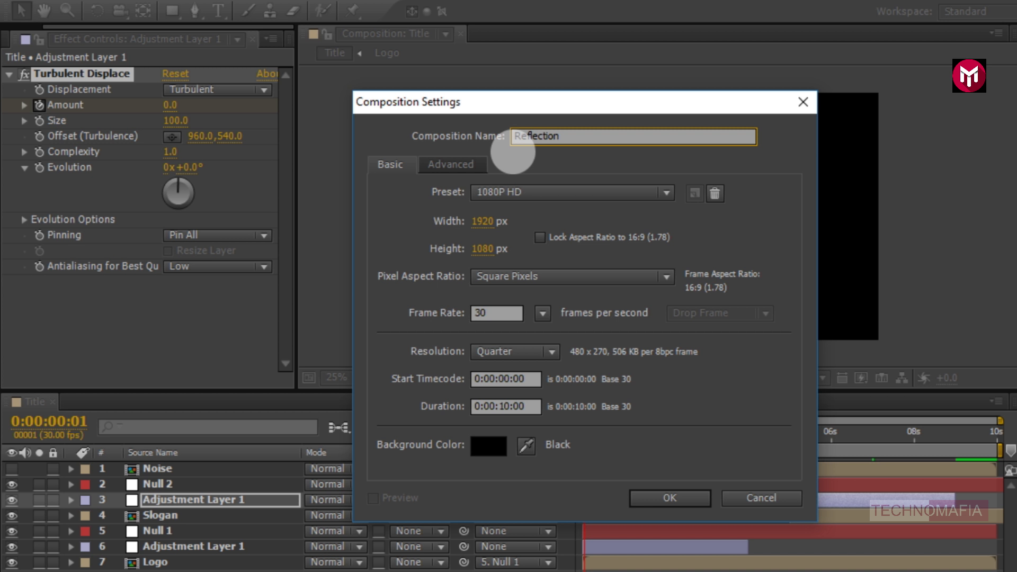
{"action": "left_click", "coordinate": [653, 497]}
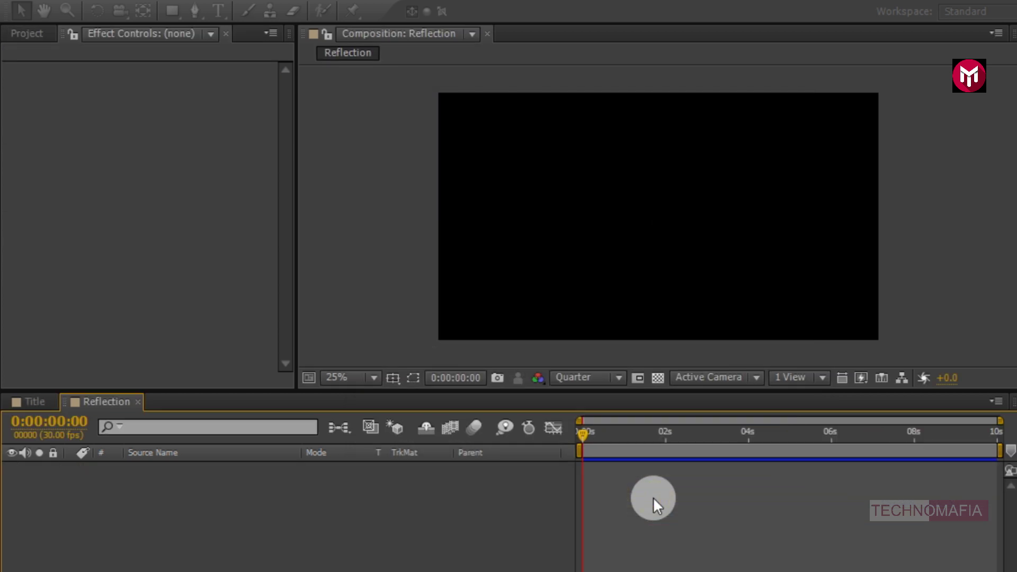
Add Glass Reflection.jpg from the project to the Reflection composition as a layer.
{"action": "left_click", "coordinate": [18, 33]}
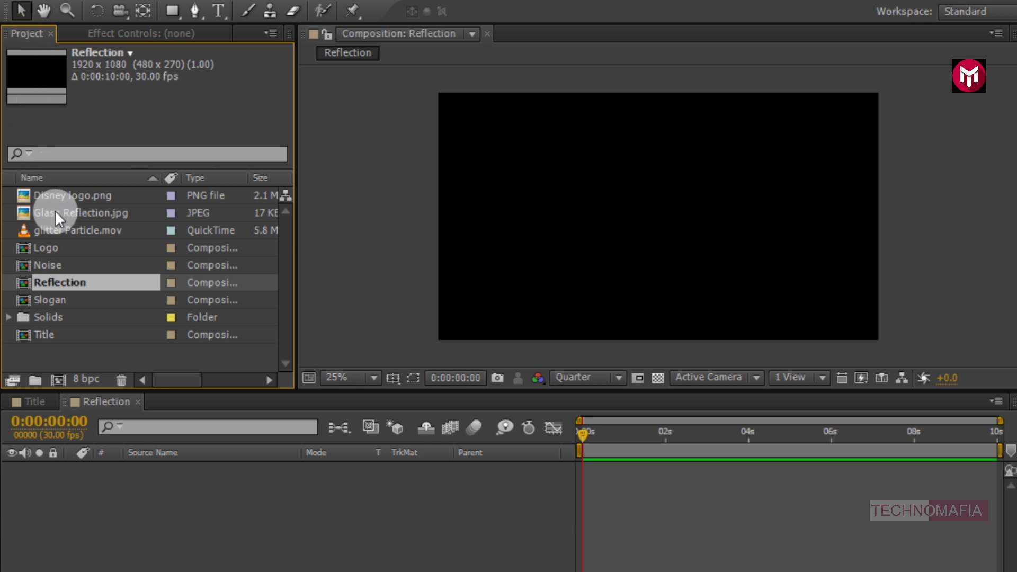
{"action": "left_click", "coordinate": [56, 212]}
{"action": "left_click_drag", "start_coordinate": [68, 221], "coordinate": [135, 490]}
{"action": "left_click", "coordinate": [153, 468]}
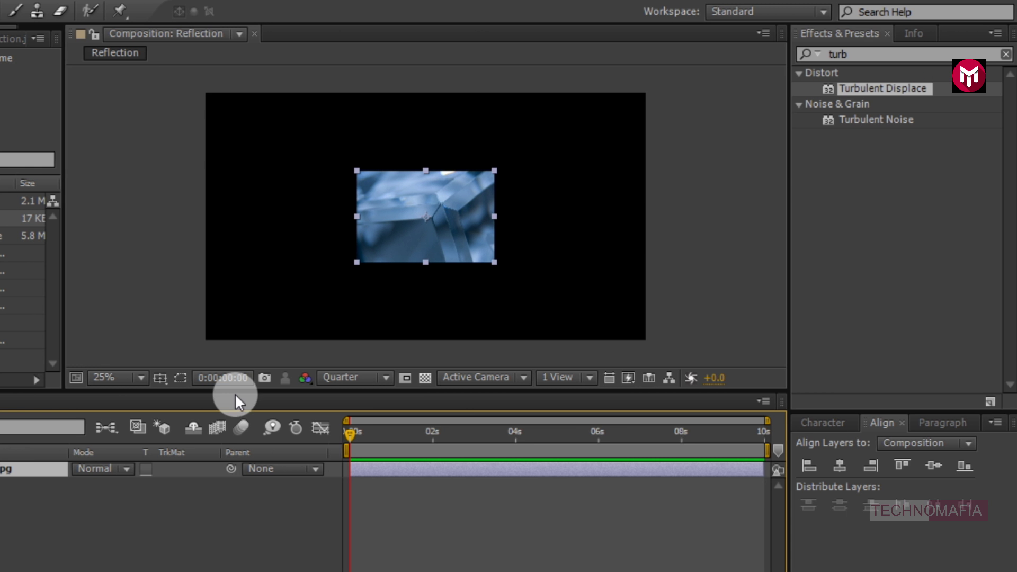
Find the CC RepeTile effect and apply it to the Glass Reflection.jpg layer.
{"action": "left_click_drag", "start_coordinate": [856, 54], "coordinate": [823, 62]}
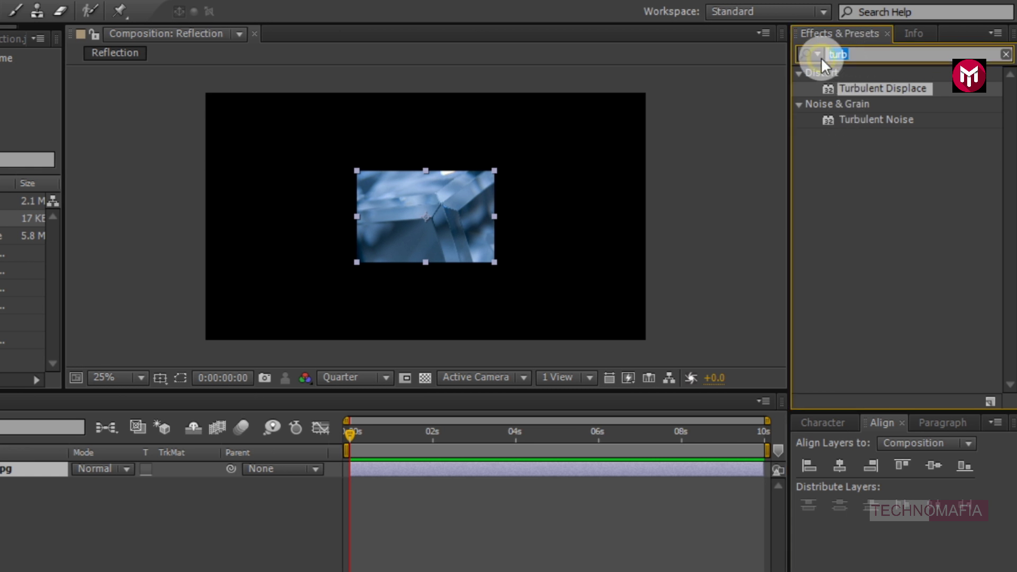
{"action": "type", "text": "cc re"}
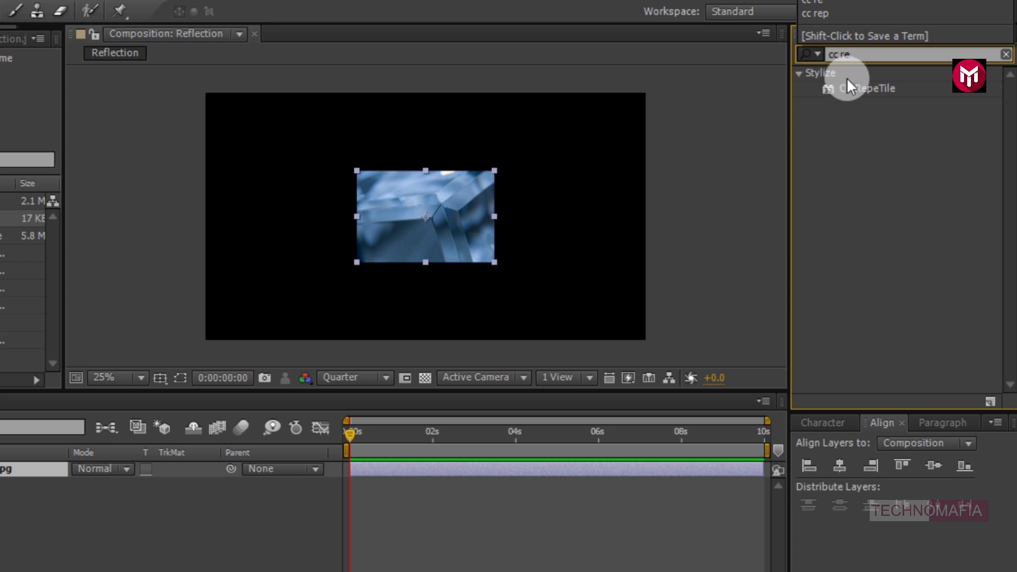
{"action": "left_click", "coordinate": [859, 90]}
{"action": "double_click", "coordinate": [859, 90]}
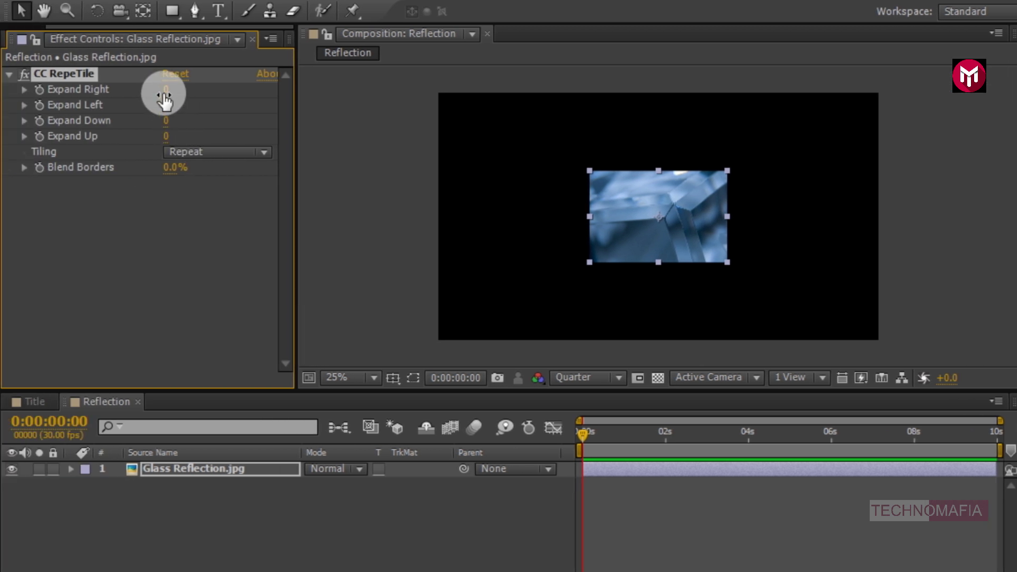
Set CC RepeTile's Expand Right to 757, Left to 833, Down to 411 and Up to 426, with Unfold tiling.
{"action": "left_click_drag", "start_coordinate": [165, 98], "coordinate": [863, 98]}
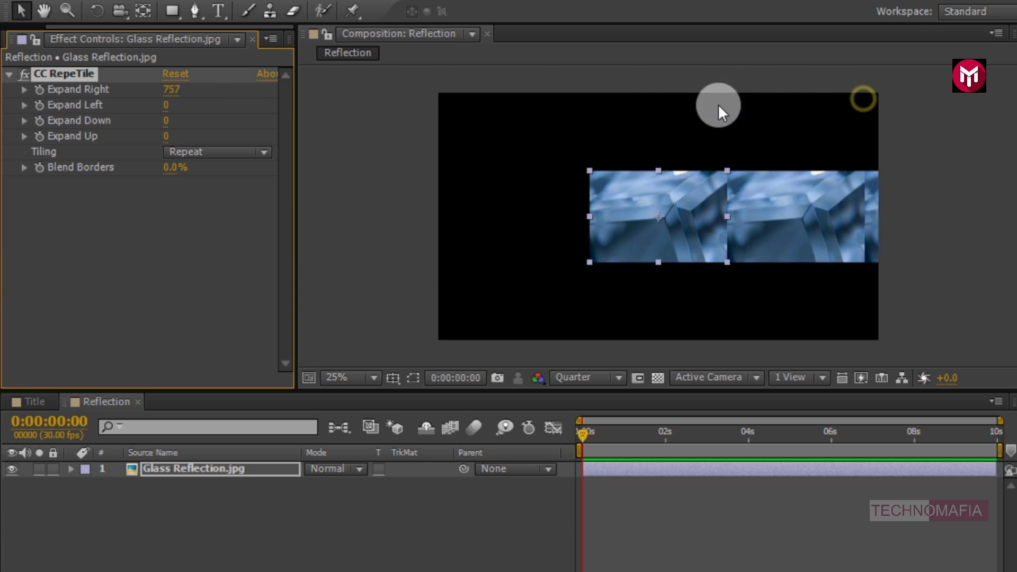
{"action": "left_click_drag", "start_coordinate": [169, 107], "coordinate": [850, 94]}
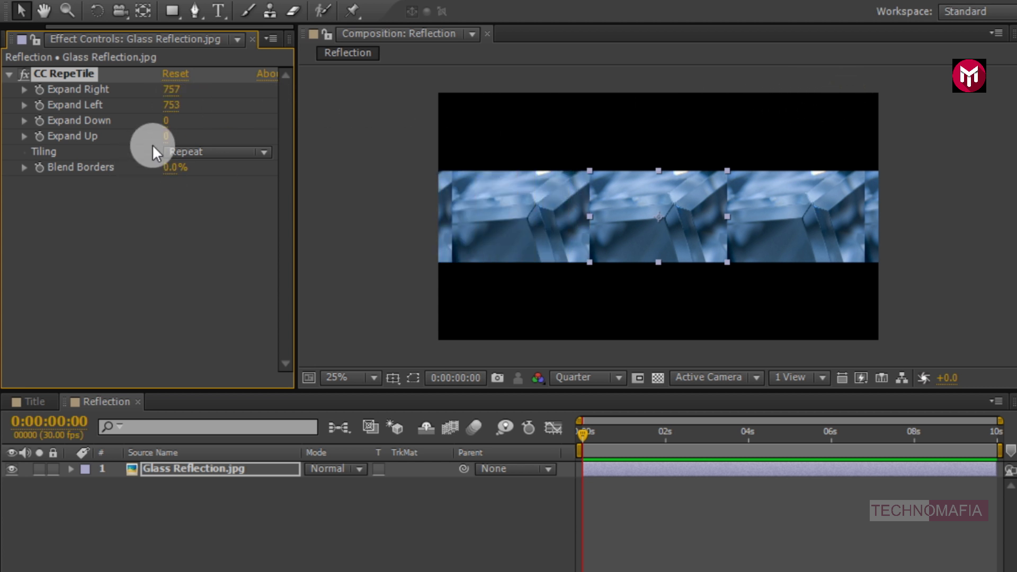
{"action": "left_click_drag", "start_coordinate": [167, 122], "coordinate": [553, 116]}
{"action": "left_click_drag", "start_coordinate": [167, 140], "coordinate": [534, 115]}
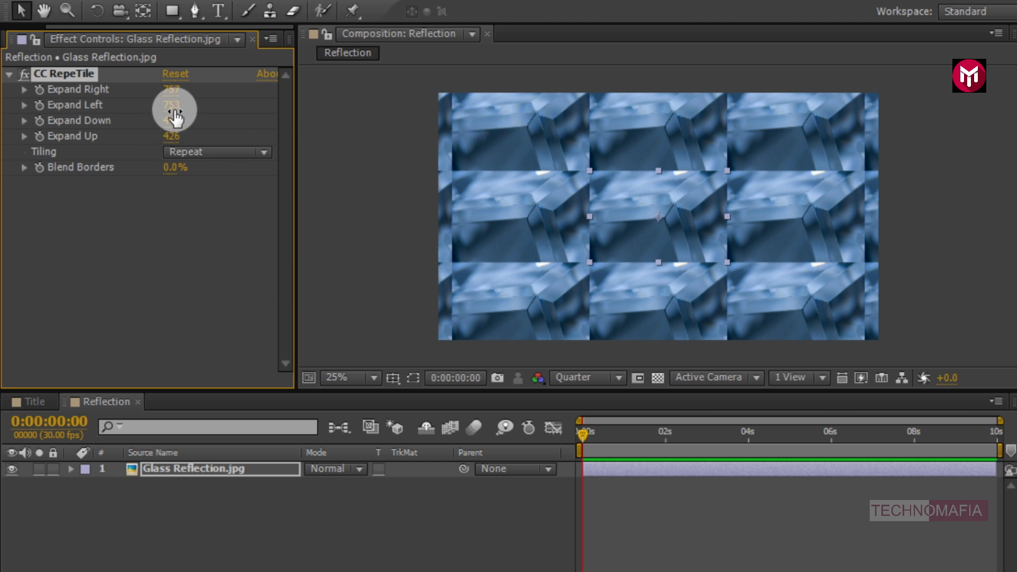
{"action": "left_click_drag", "start_coordinate": [170, 108], "coordinate": [245, 106]}
{"action": "left_click", "coordinate": [219, 147]}
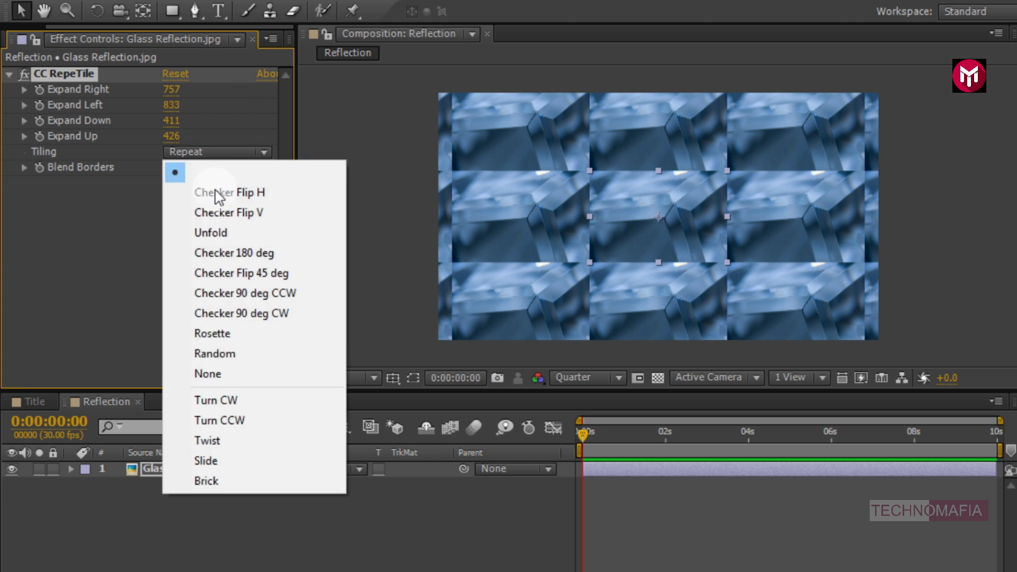
{"action": "left_click", "coordinate": [208, 235]}
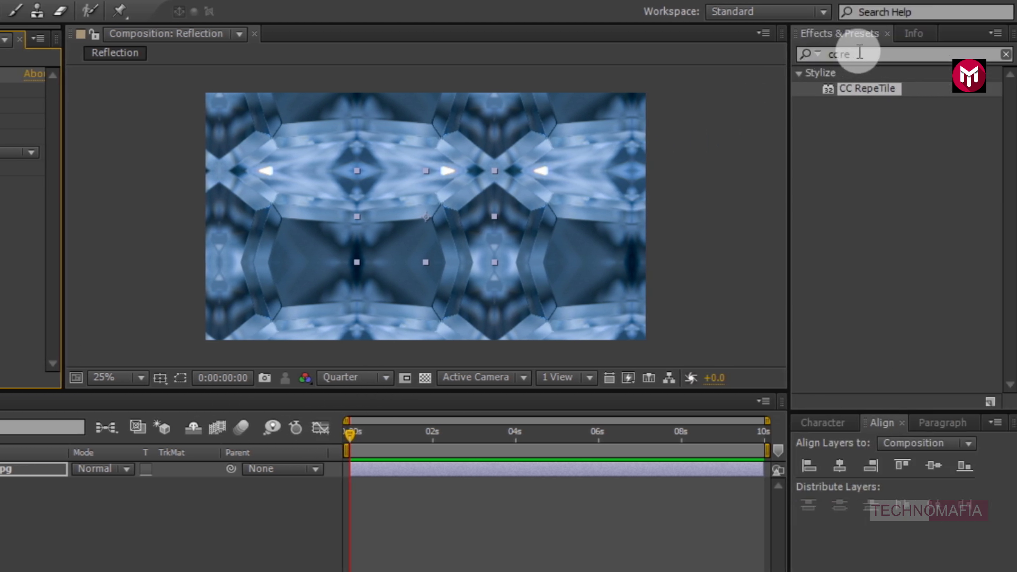
Find the Distort effect Offset and apply it to the Glass Reflection.jpg layer.
{"action": "left_click", "coordinate": [1016, 54]}
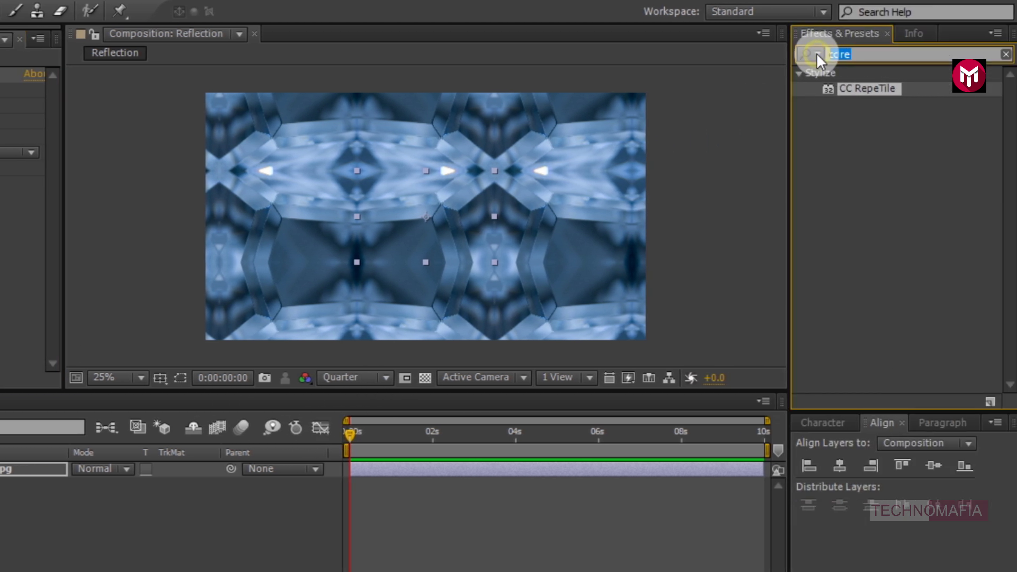
{"action": "type", "text": "off"}
{"action": "left_click", "coordinate": [818, 54]}
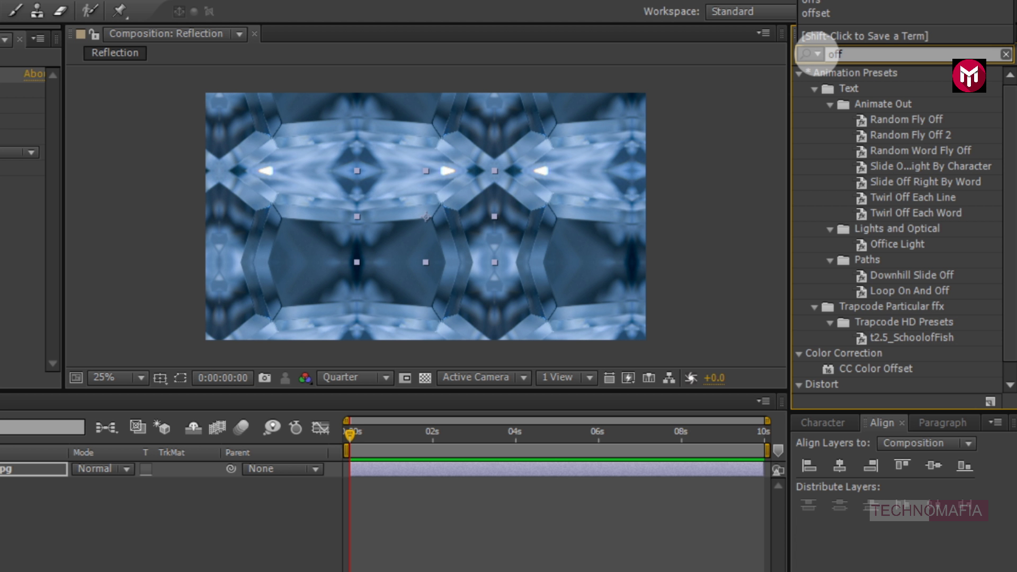
{"action": "type", "text": "s"}
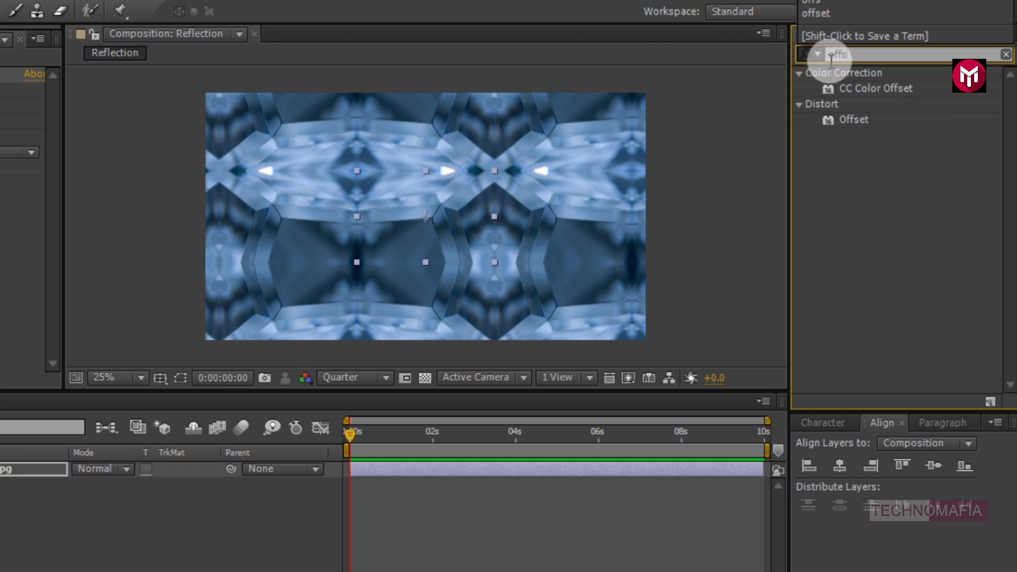
{"action": "double_click", "coordinate": [844, 118]}
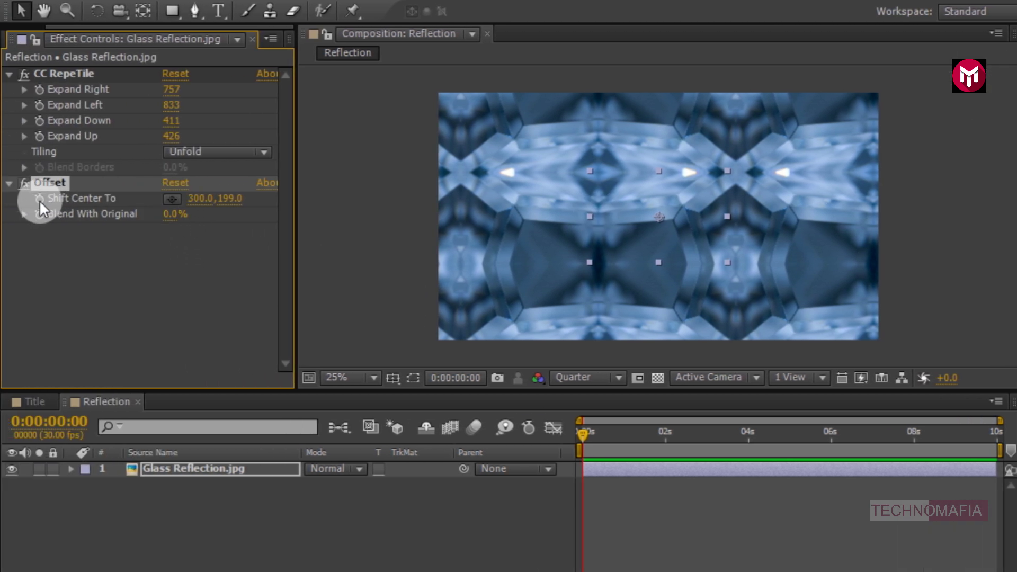
Keyframe Offset's Shift Center To at 1812, 243 at 0:00:00:00 and at -1180, 199 at 0:00:09:29.
{"action": "left_click", "coordinate": [166, 197]}
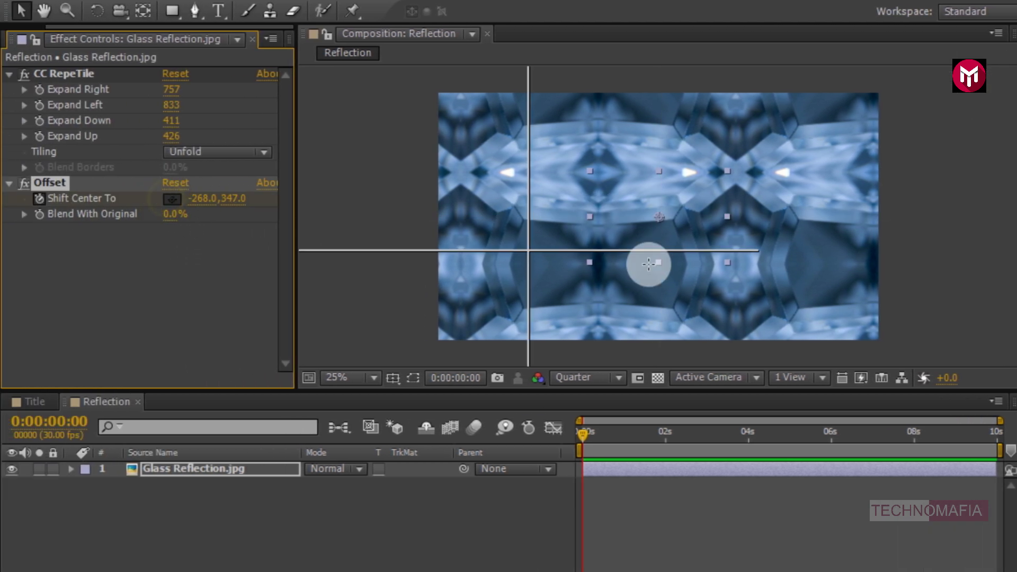
{"action": "left_click", "coordinate": [1002, 226]}
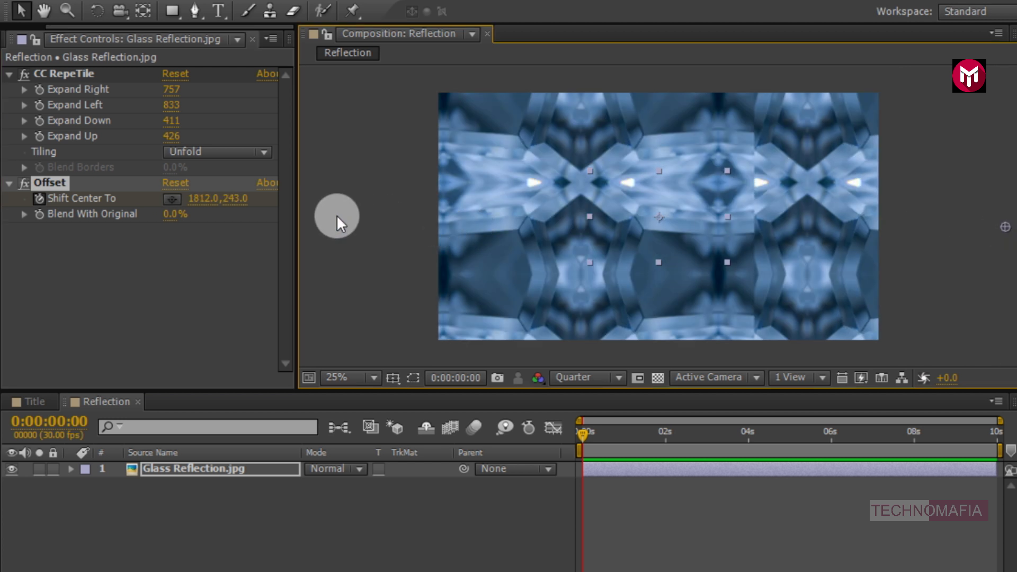
{"action": "left_click", "coordinate": [994, 436]}
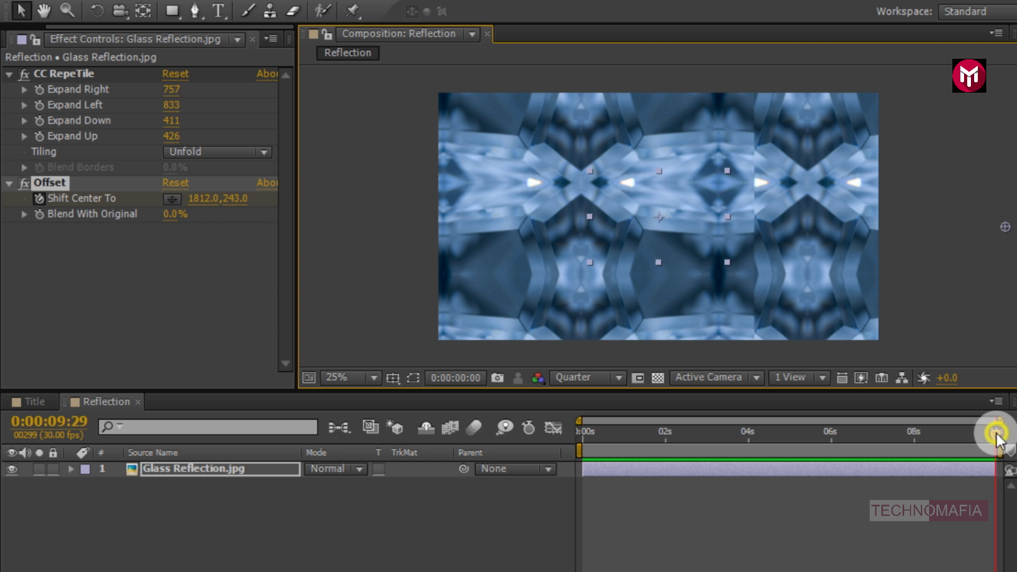
{"action": "left_click", "coordinate": [171, 199]}
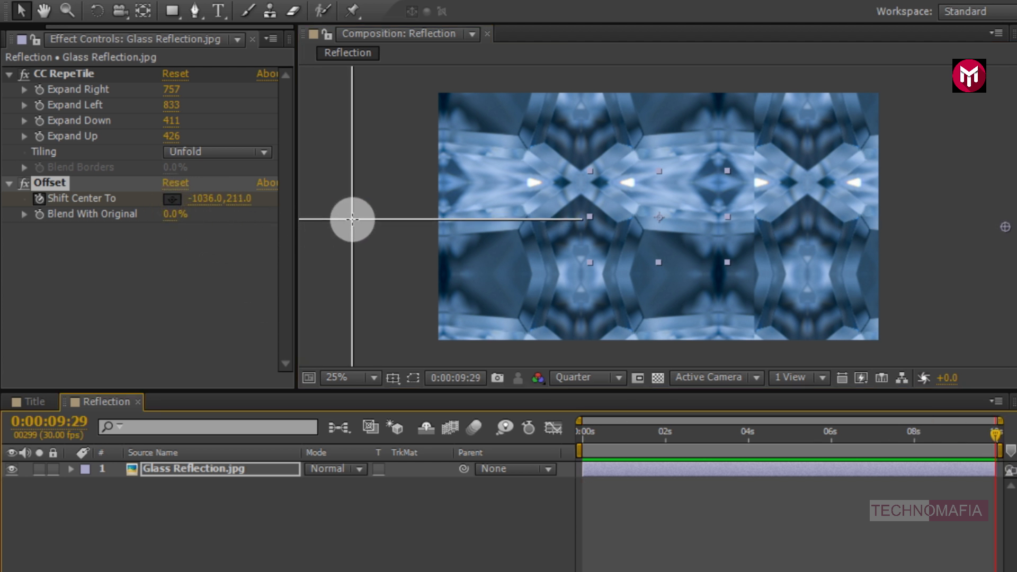
{"action": "left_click", "coordinate": [319, 216]}
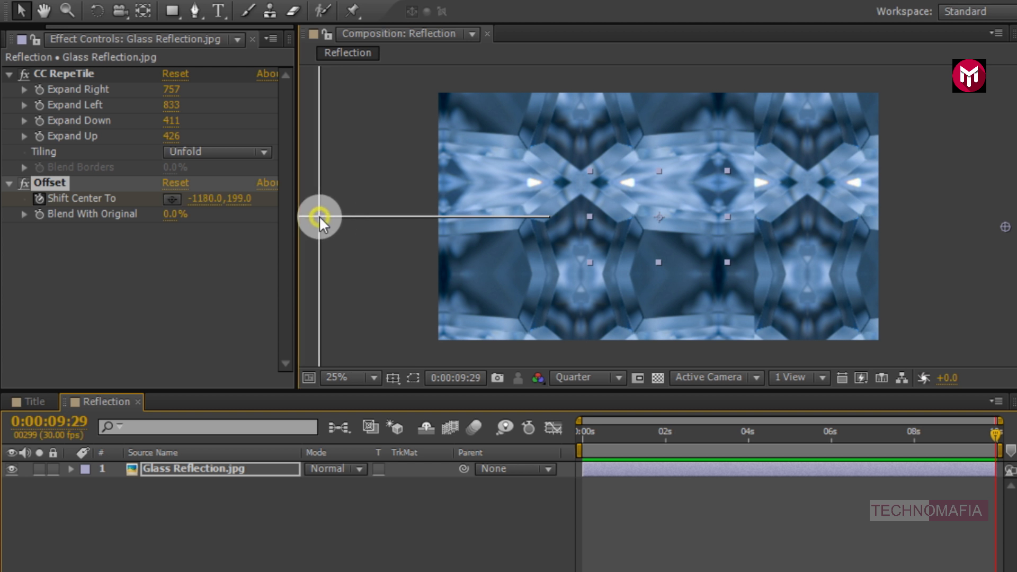
Preview the moving reflection from 0:00:00:00, inspect the tiling up close, and set CC RepeTile's Expand Left to 1044.
{"action": "left_click", "coordinate": [583, 430]}
{"action": "key", "text": "KP_0"}
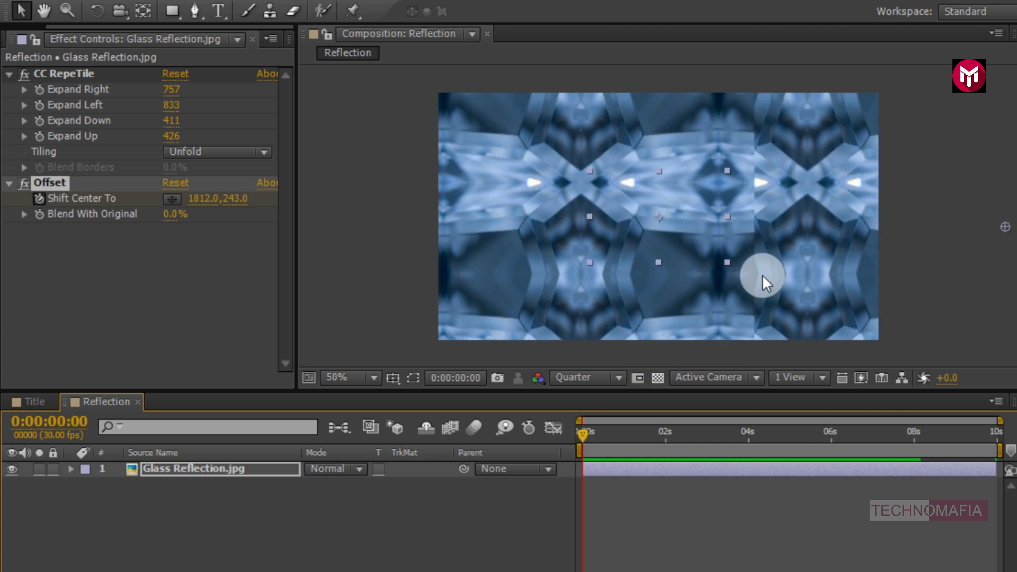
{"action": "key", "text": "period"}
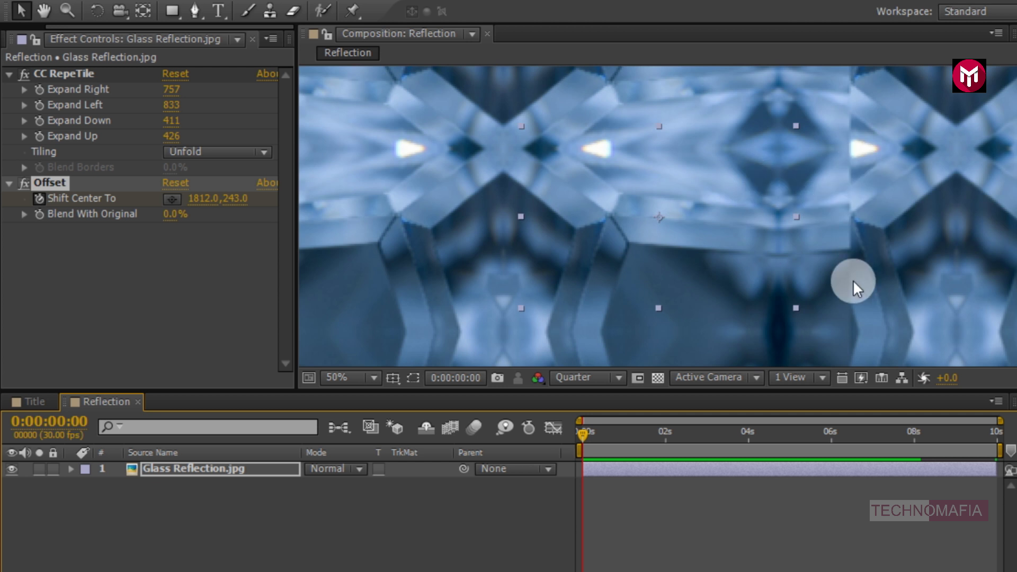
{"action": "key", "text": "comma"}
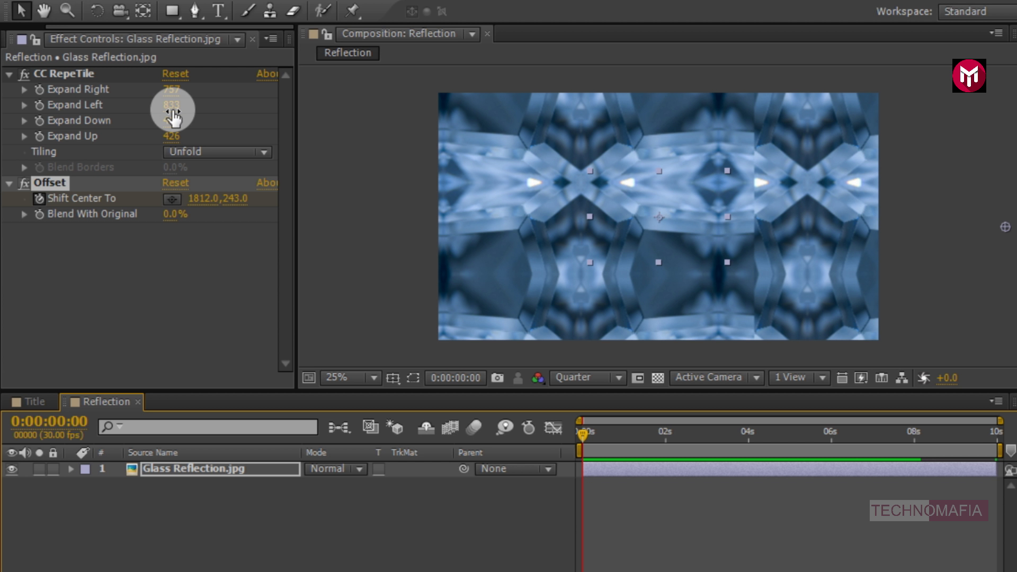
{"action": "left_click_drag", "start_coordinate": [173, 112], "coordinate": [385, 129]}
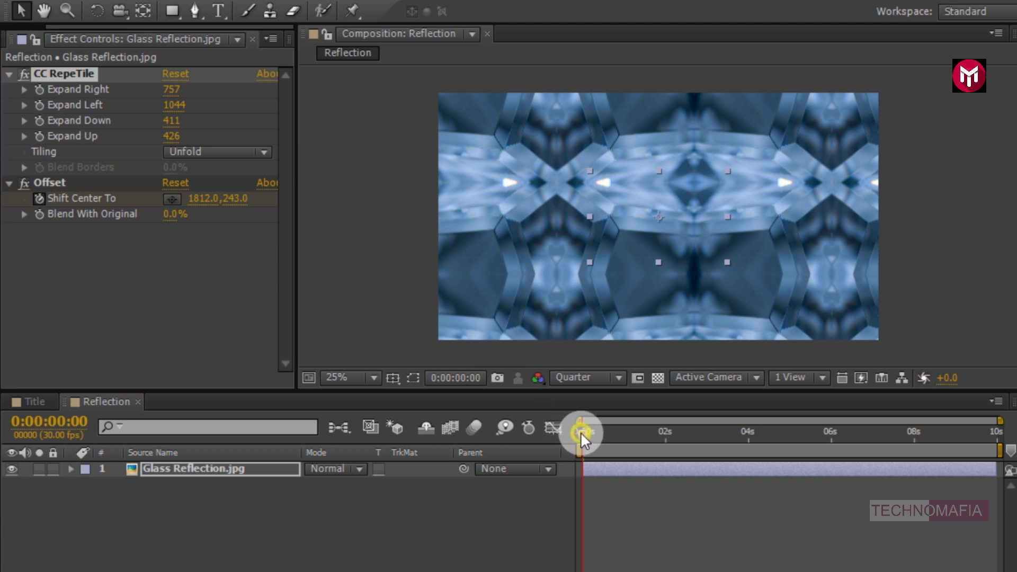
{"action": "left_click_drag", "start_coordinate": [581, 431], "coordinate": [586, 434]}
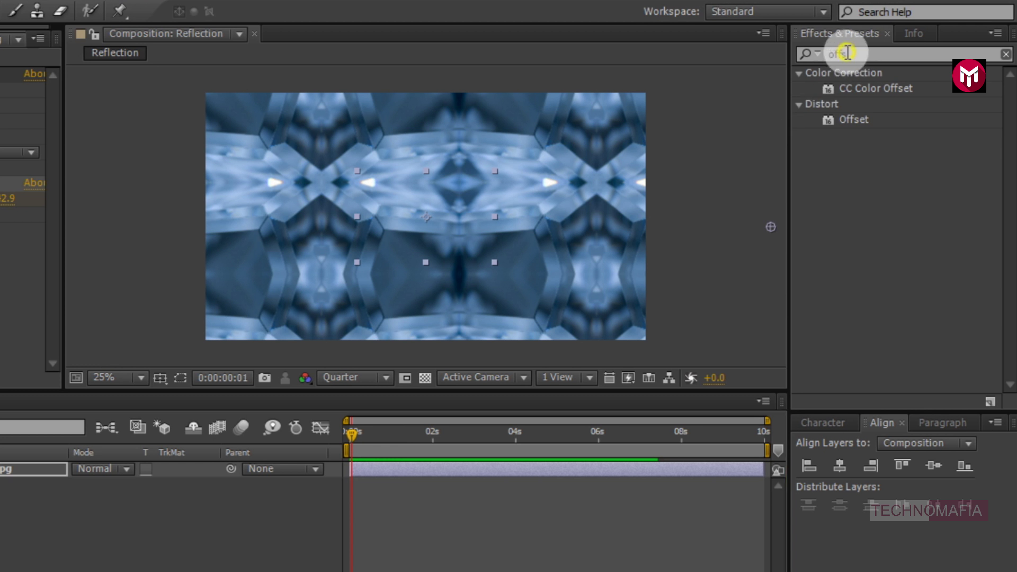
Apply the Tint effect to the Glass Reflection.jpg layer and set Amount to Tint to 30%.
{"action": "left_click", "coordinate": [819, 54]}
{"action": "left_click", "coordinate": [819, 54]}
{"action": "left_click", "coordinate": [811, 84]}
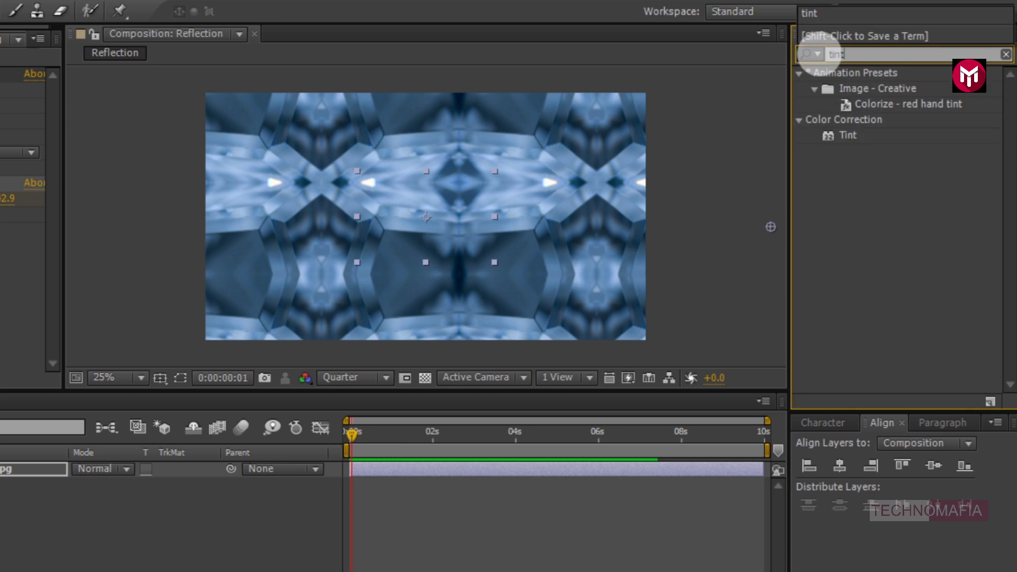
{"action": "double_click", "coordinate": [849, 136]}
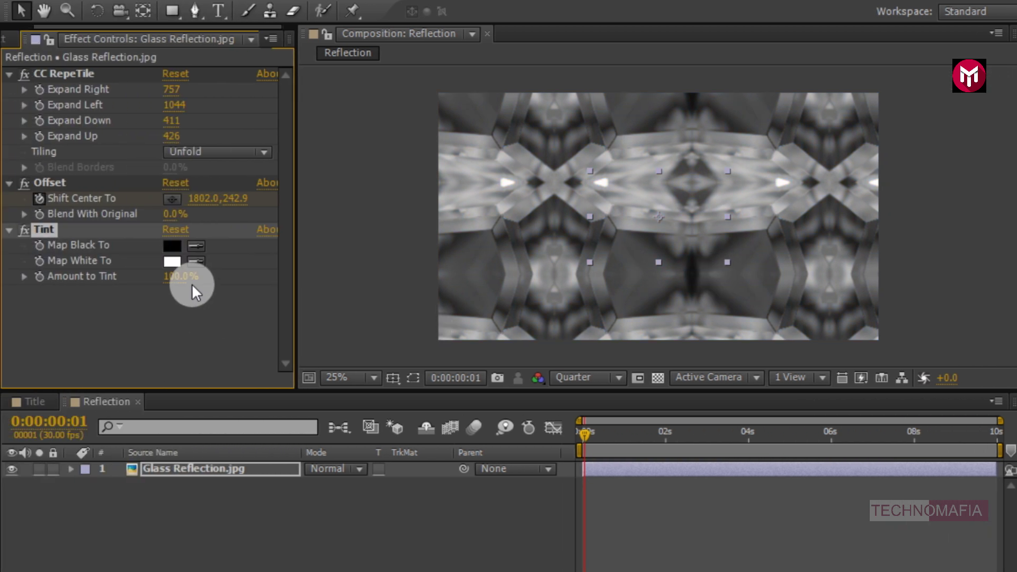
{"action": "left_click", "coordinate": [88, 276]}
{"action": "type", "text": "30"}
{"action": "key", "text": "Return"}
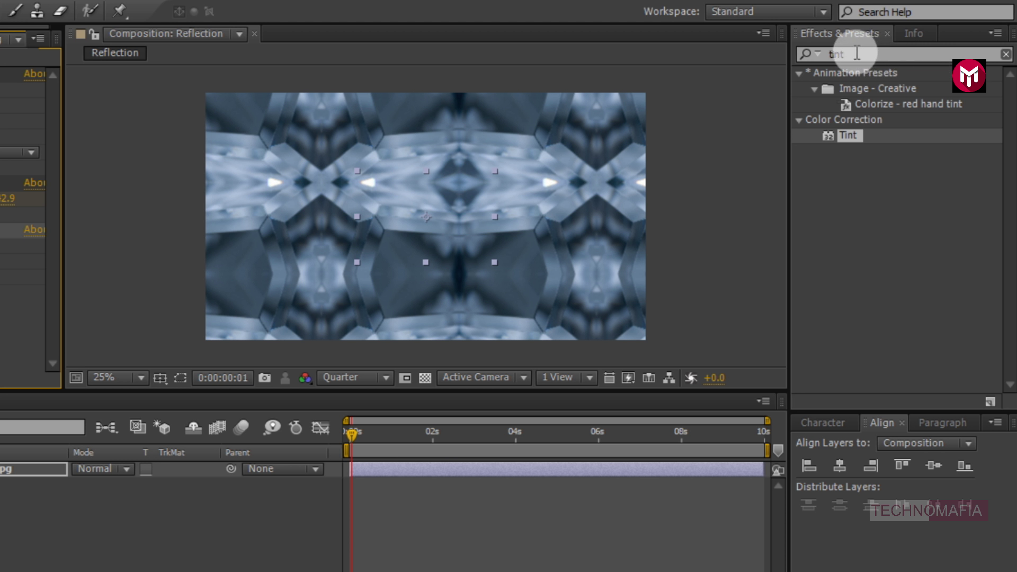
Apply the Curves effect to the Glass Reflection.jpg layer and pull the RGB curve's midpoint down to darken the midtones.
{"action": "left_click", "coordinate": [807, 55]}
{"action": "type", "text": "curves"}
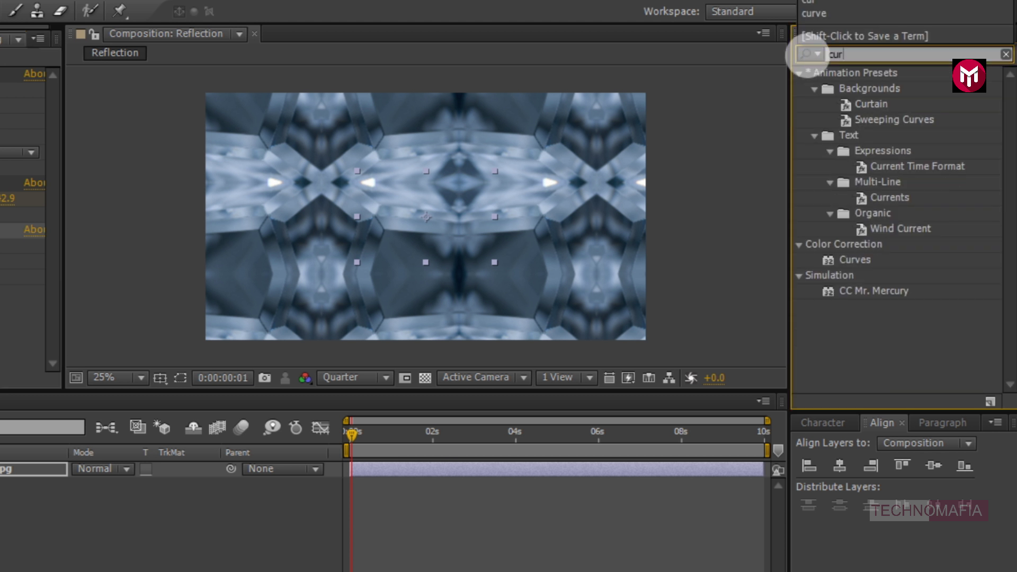
{"action": "double_click", "coordinate": [860, 134]}
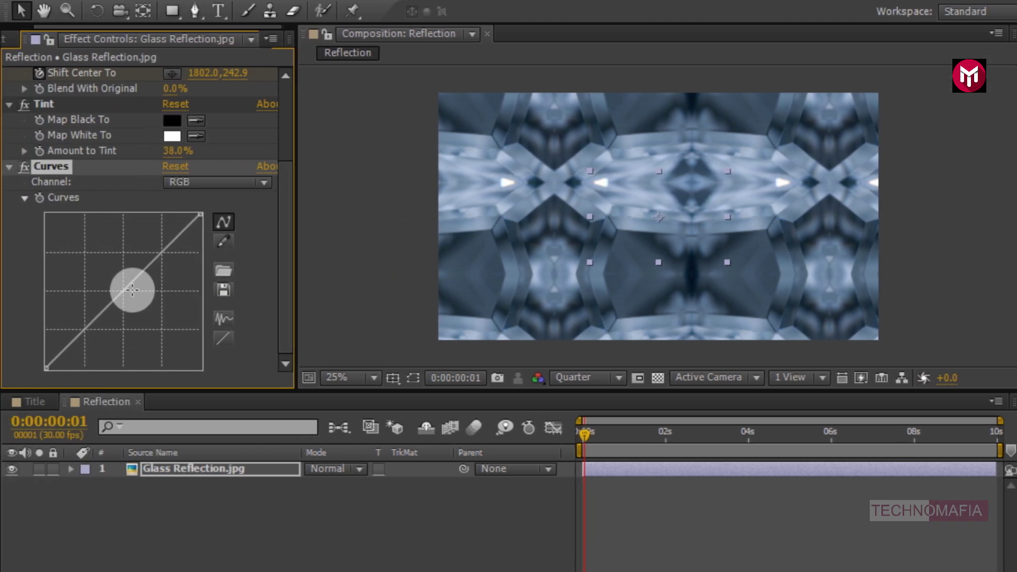
{"action": "left_click", "coordinate": [122, 290]}
{"action": "left_click_drag", "start_coordinate": [122, 290], "coordinate": [135, 310]}
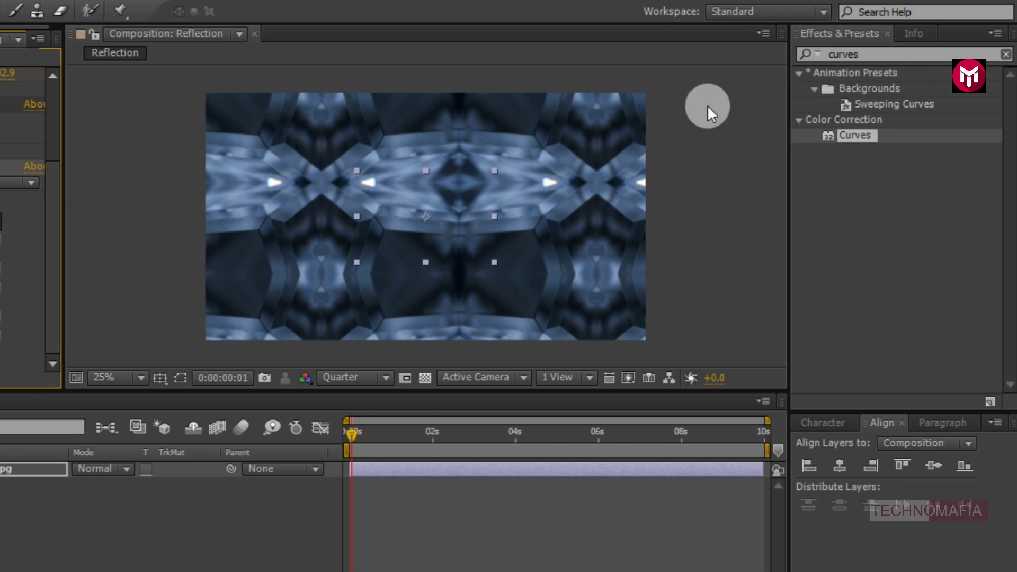
Apply Fast Blur to the Glass Reflection.jpg layer and set its Blurriness to 6.
{"action": "left_click", "coordinate": [806, 53]}
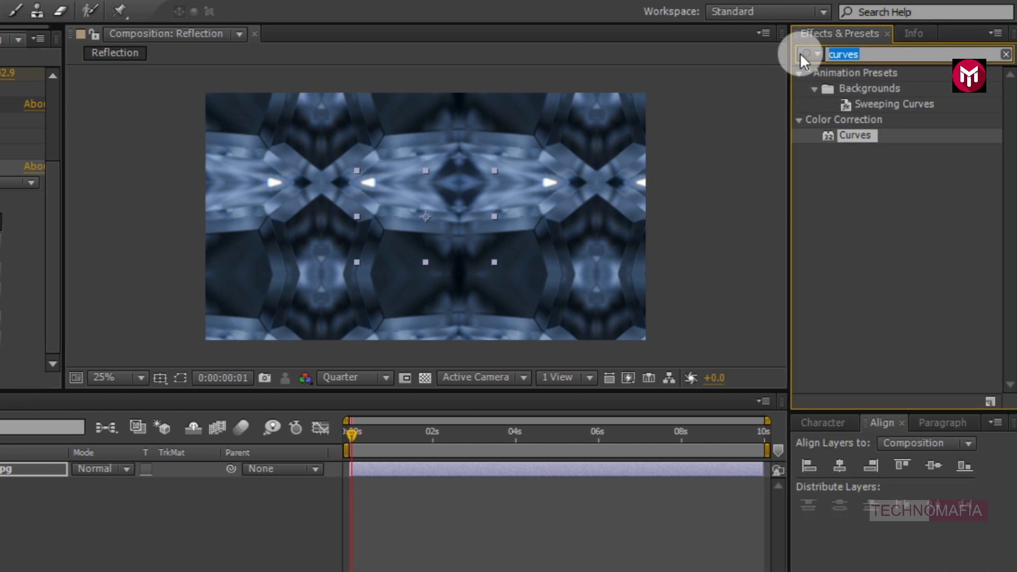
{"action": "type", "text": "fast b"}
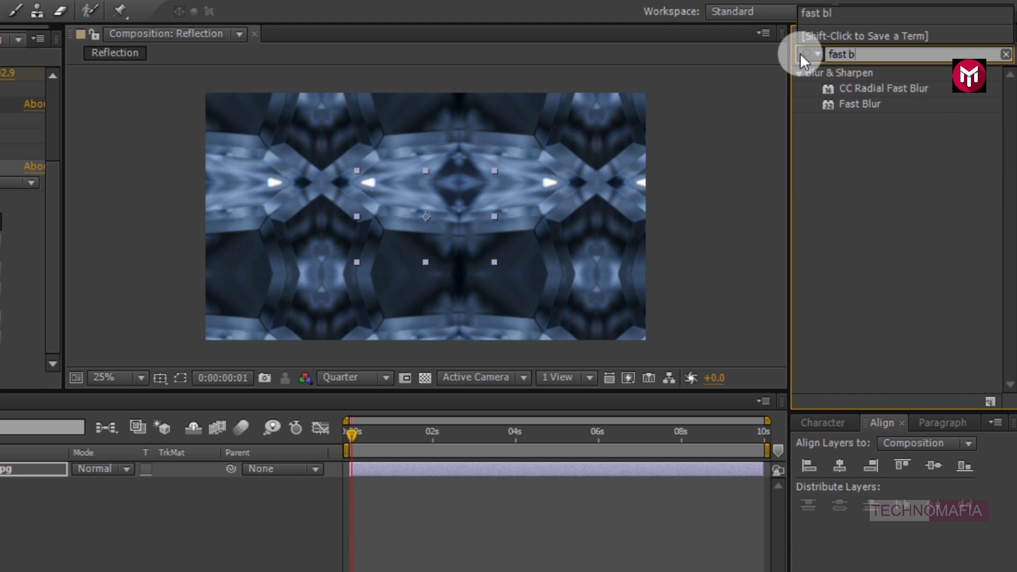
{"action": "type", "text": "lu"}
{"action": "double_click", "coordinate": [845, 104]}
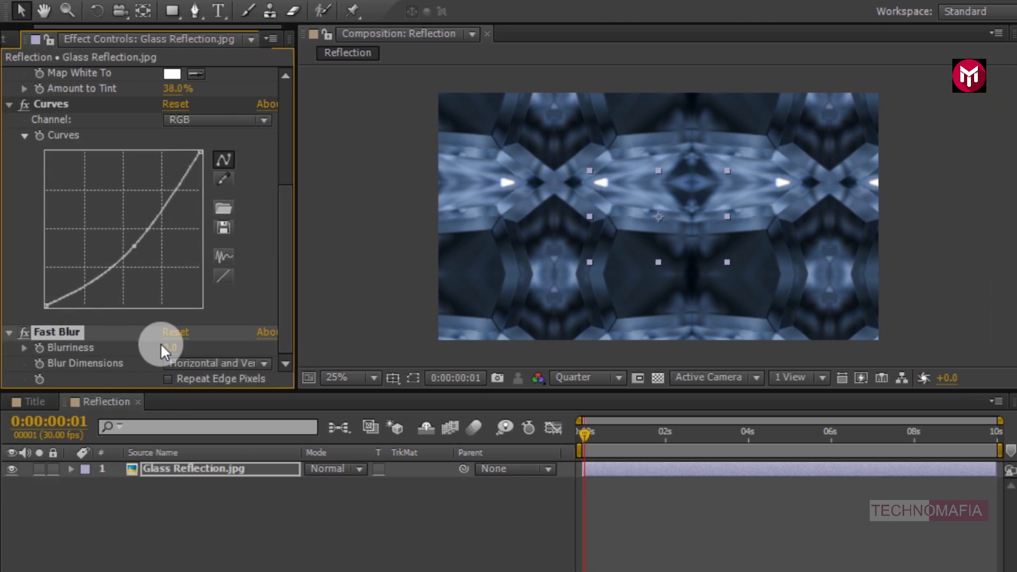
{"action": "left_click", "coordinate": [118, 348]}
{"action": "type", "text": "6"}
{"action": "key", "text": "Return"}
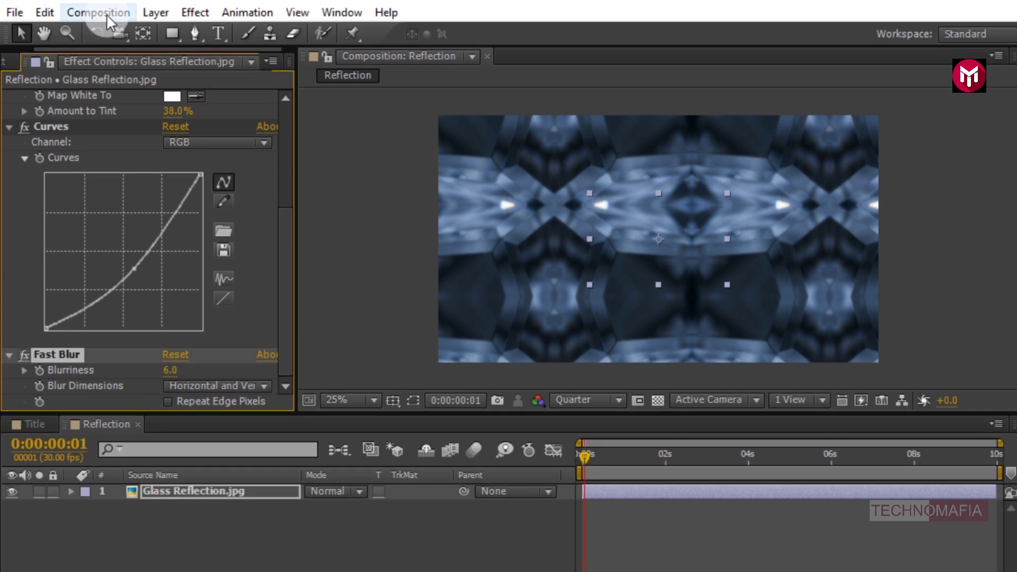
Create a 1920 × 1080, 30 fps composition named Style with a 0:00:10:00 duration.
{"action": "left_click", "coordinate": [106, 13]}
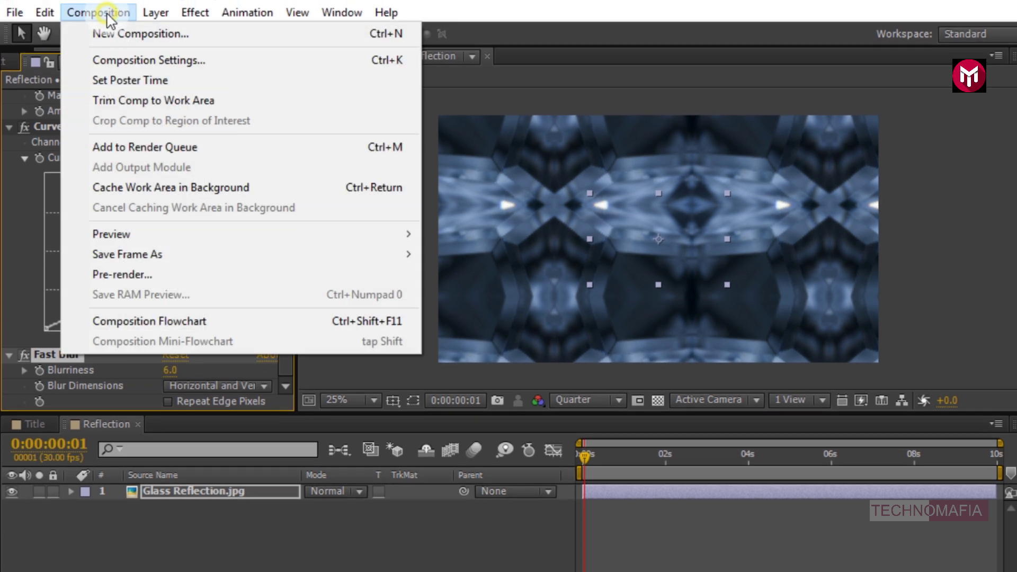
{"action": "left_click", "coordinate": [129, 39]}
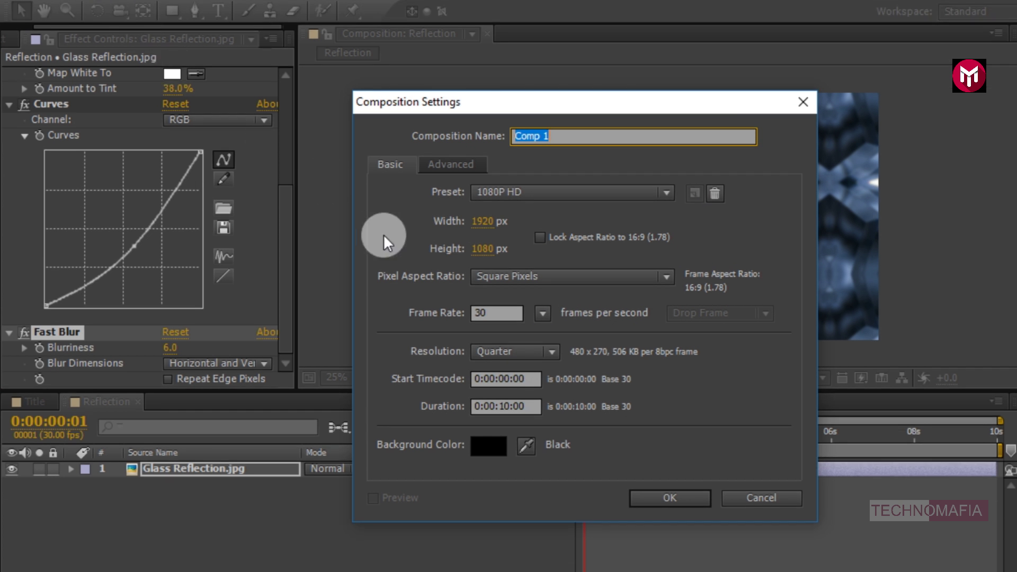
{"action": "type", "text": "Style"}
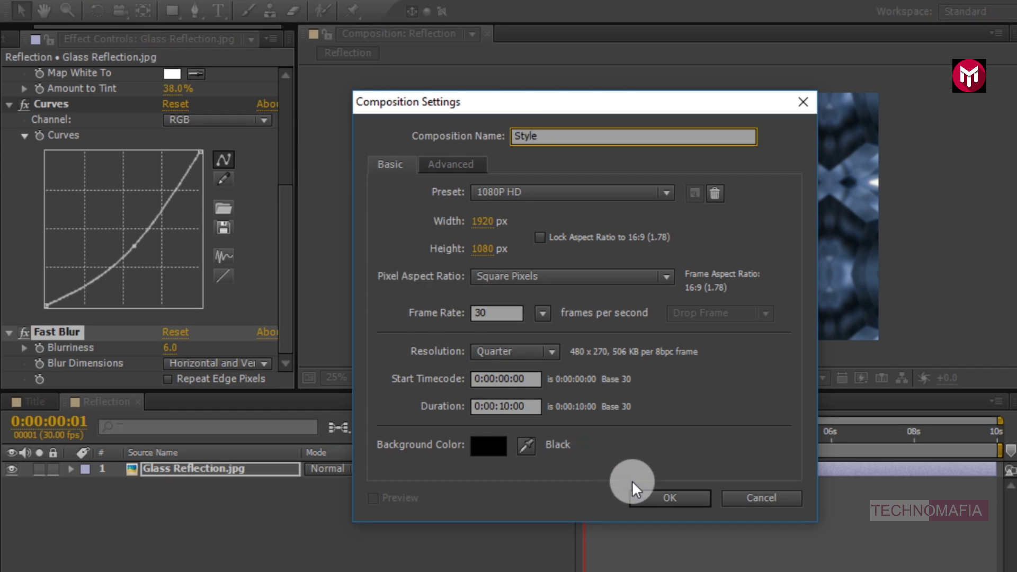
{"action": "left_click", "coordinate": [644, 496]}
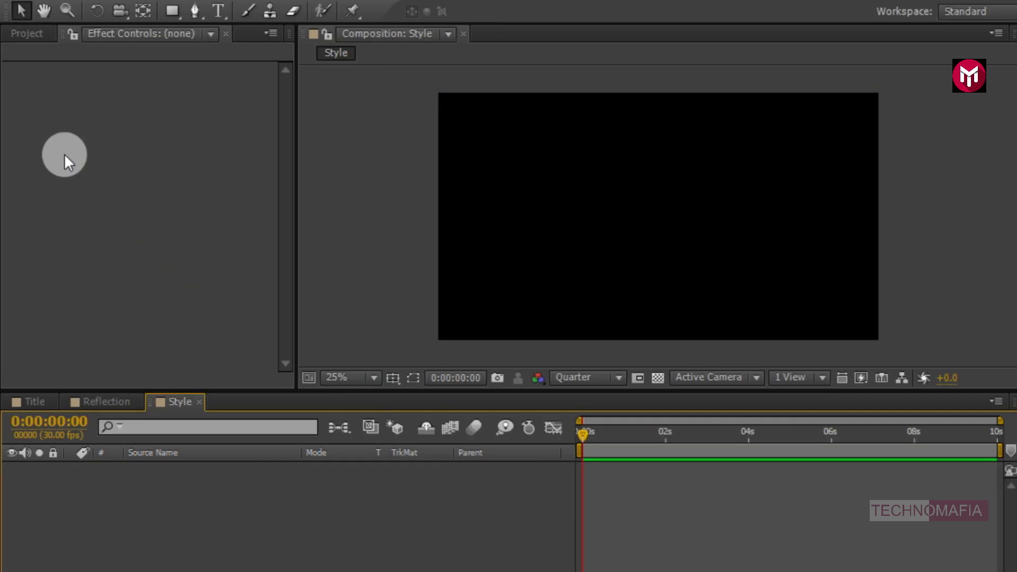
Add the Reflection and Title compositions to Style, placing Title above Reflection.
{"action": "left_click", "coordinate": [27, 34]}
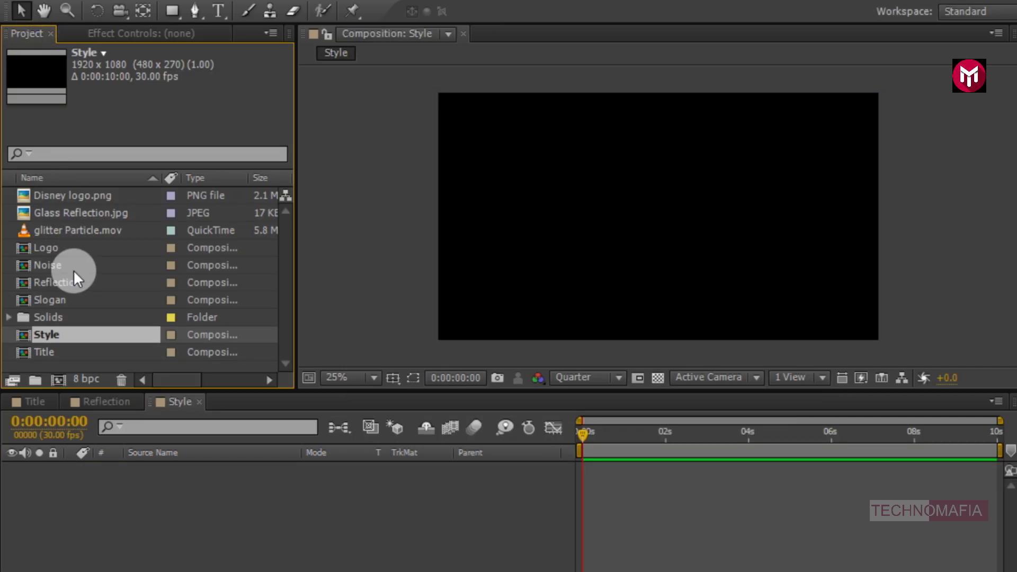
{"action": "left_click_drag", "start_coordinate": [72, 285], "coordinate": [161, 494]}
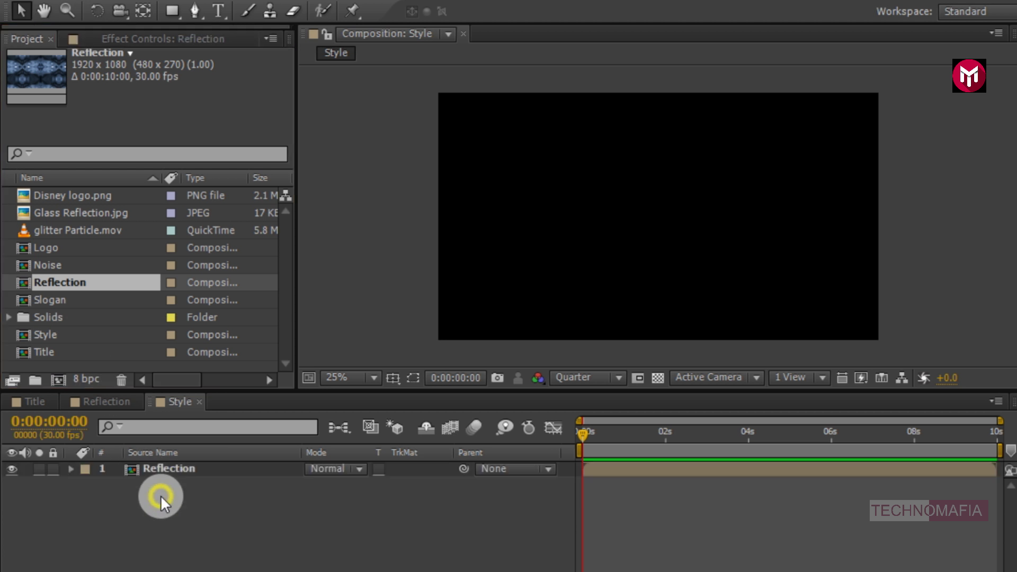
{"action": "left_click_drag", "start_coordinate": [47, 358], "coordinate": [154, 462]}
Set the Reflection layer's track matte to Alpha Matte "Title" and move the current time to 0:00:01:18.
{"action": "left_click", "coordinate": [164, 483]}
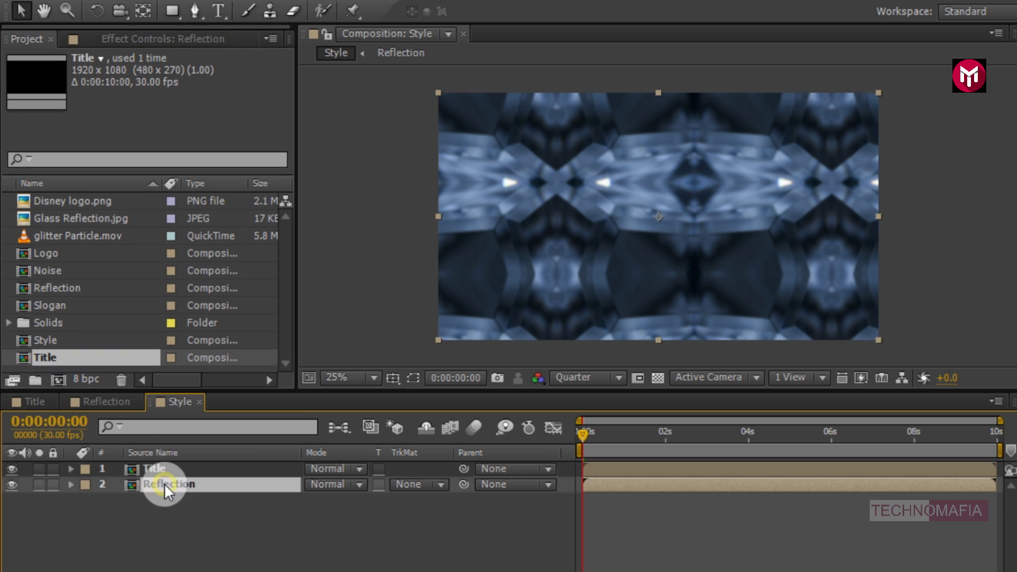
{"action": "left_click", "coordinate": [406, 485]}
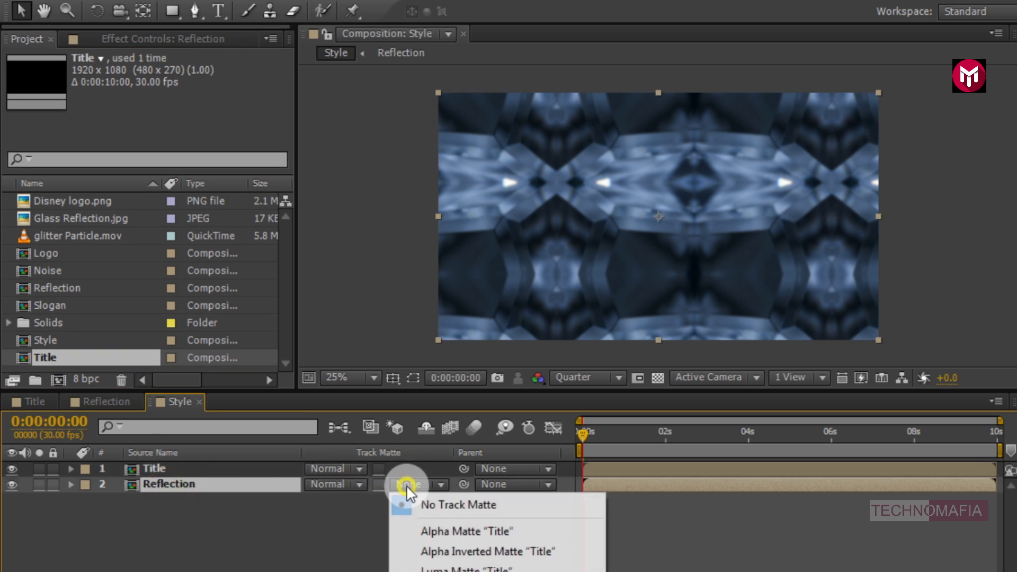
{"action": "left_click", "coordinate": [419, 530]}
{"action": "left_click", "coordinate": [648, 435]}
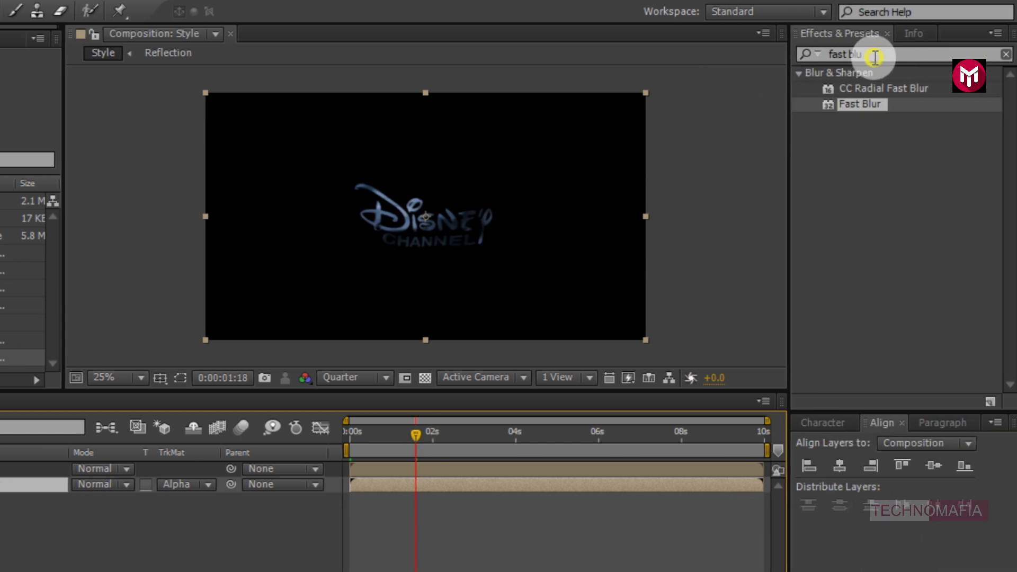
Find the Distort effect CC Blobbylize and apply it to the Reflection layer.
{"action": "left_click", "coordinate": [805, 55]}
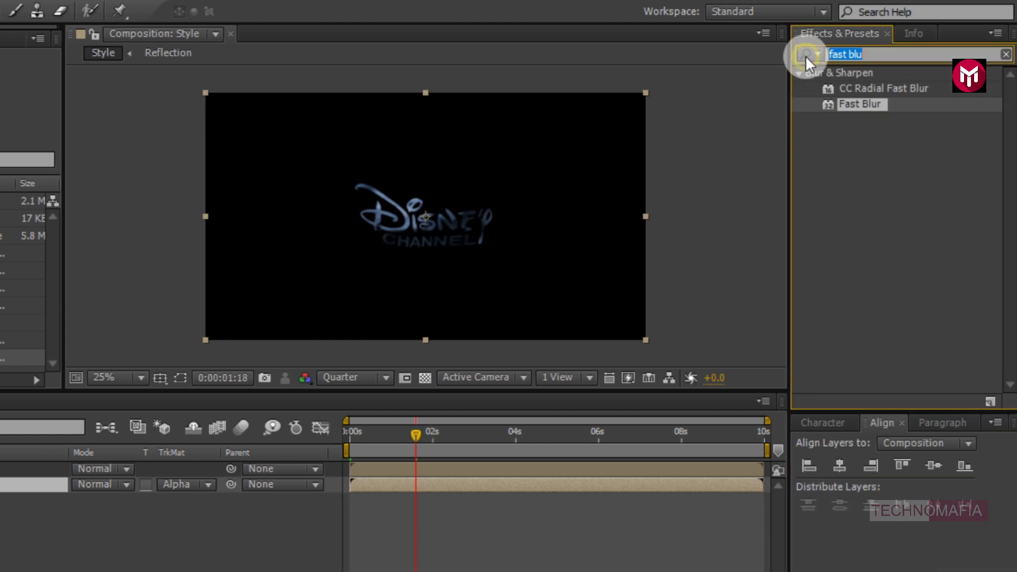
{"action": "type", "text": "cc bl"}
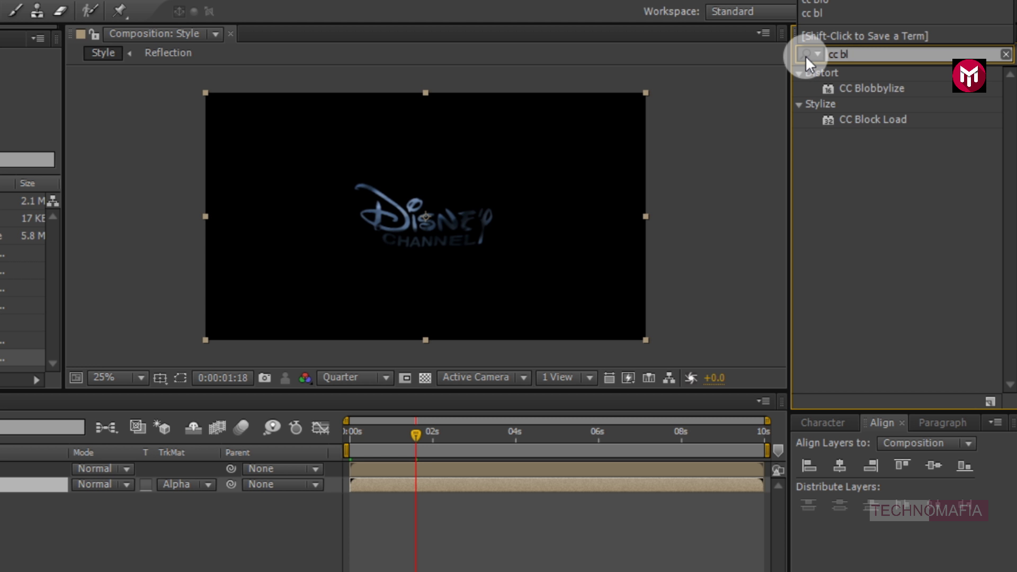
{"action": "left_click", "coordinate": [853, 88]}
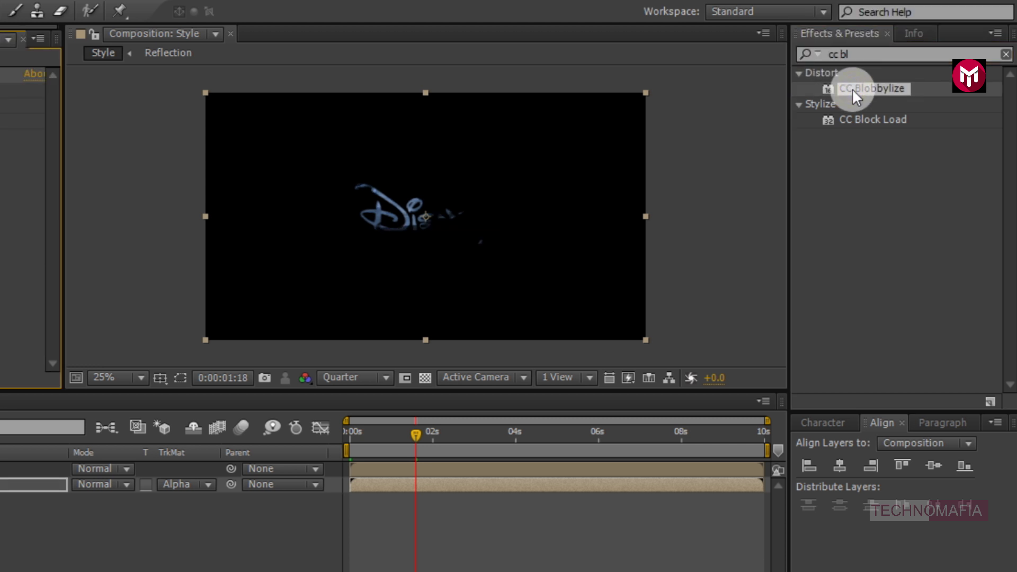
{"action": "double_click", "coordinate": [837, 88]}
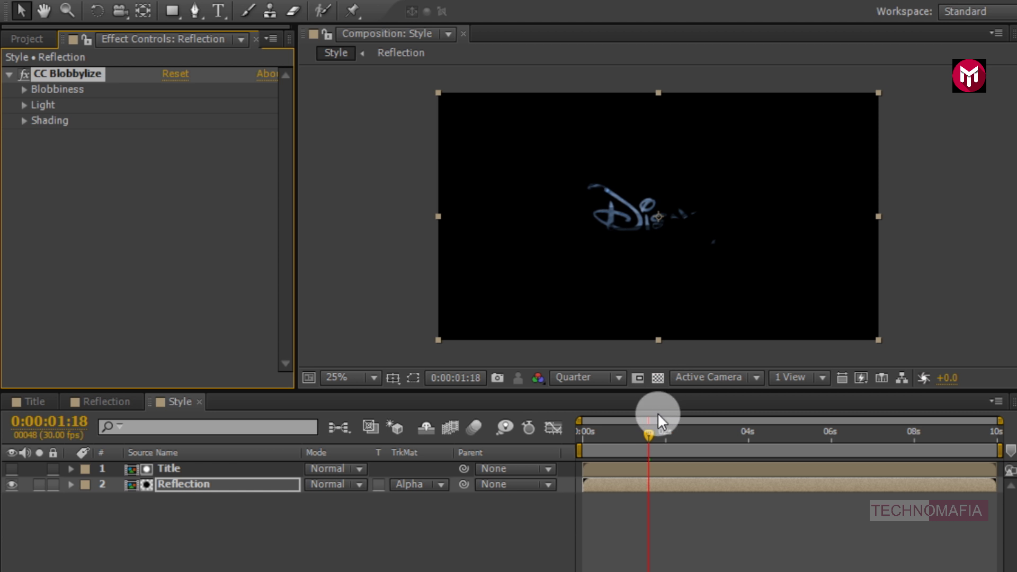
In CC Blobbylize, set Blob Layer to 1. Title, Softness to 9 and Cut Away to 5.
{"action": "left_click", "coordinate": [24, 90]}
{"action": "left_click", "coordinate": [175, 106]}
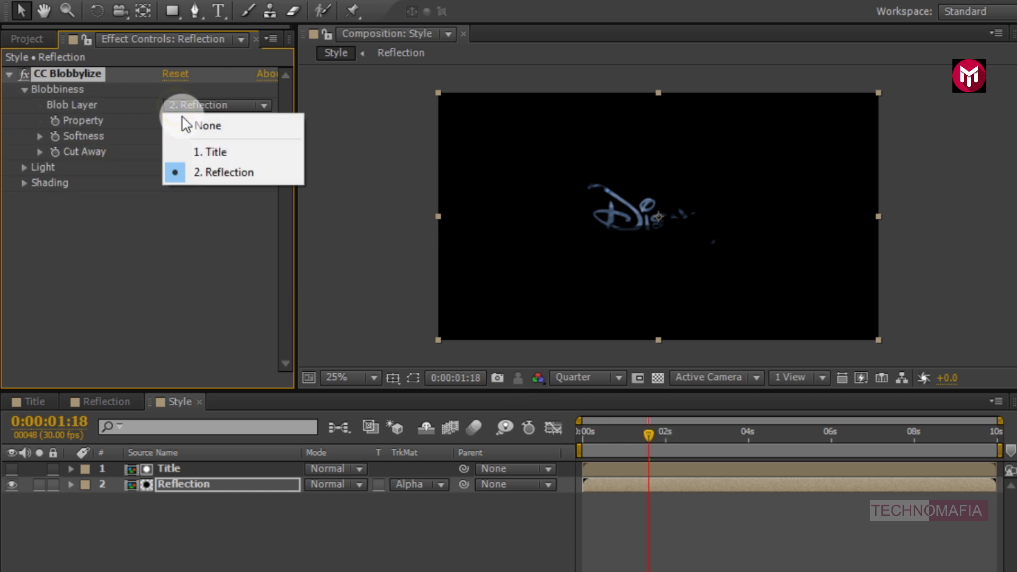
{"action": "left_click", "coordinate": [194, 152]}
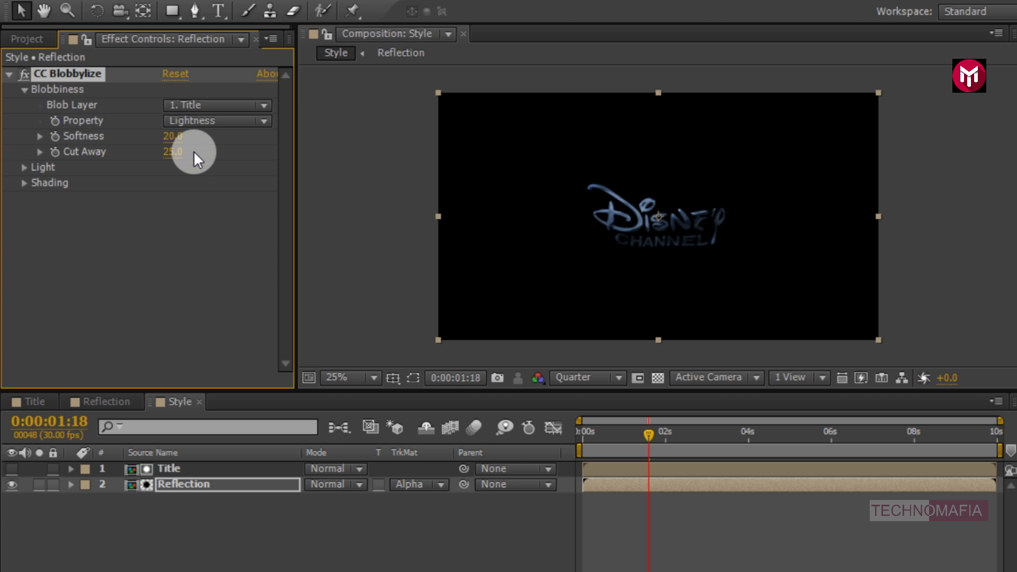
{"action": "left_click", "coordinate": [172, 137]}
{"action": "type", "text": "9"}
{"action": "key", "text": "Tab"}
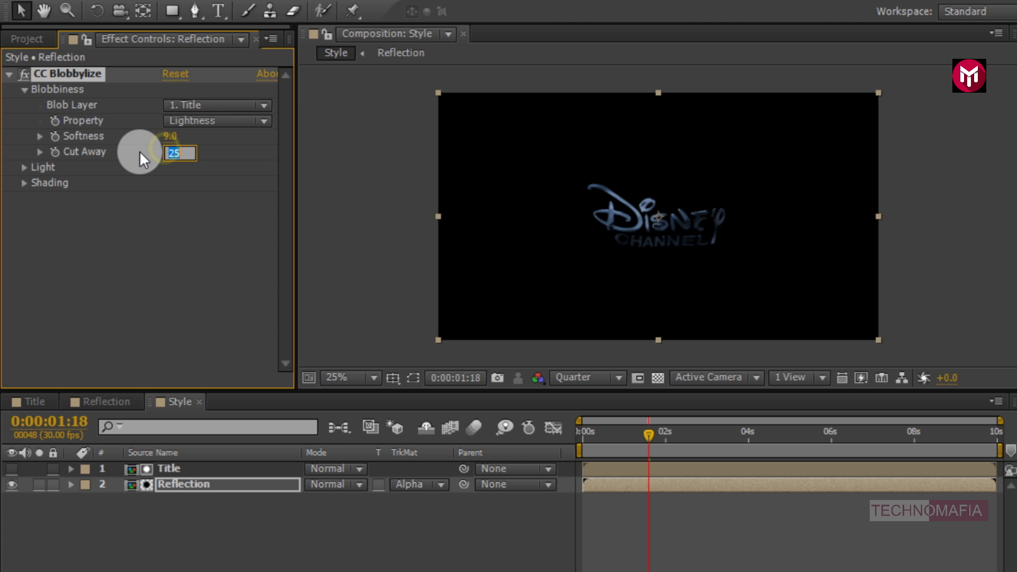
{"action": "type", "text": "5"}
{"action": "key", "text": "Return"}
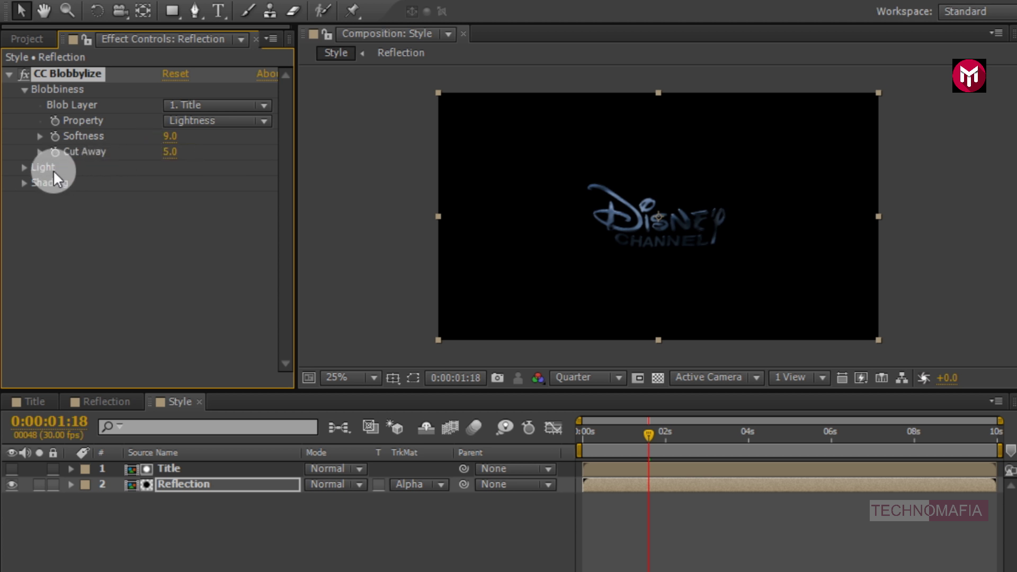
Change CC Blobbylize's Light Type to Point Light and its Blobbiness Property to Alpha.
{"action": "left_click", "coordinate": [30, 170]}
{"action": "left_click", "coordinate": [25, 169]}
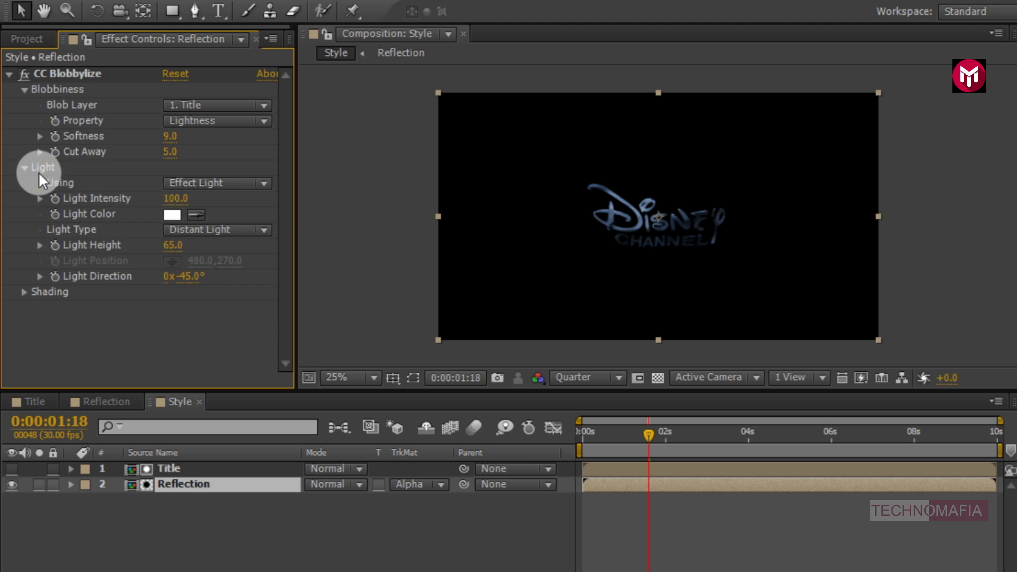
{"action": "left_click", "coordinate": [178, 230]}
{"action": "left_click", "coordinate": [196, 269]}
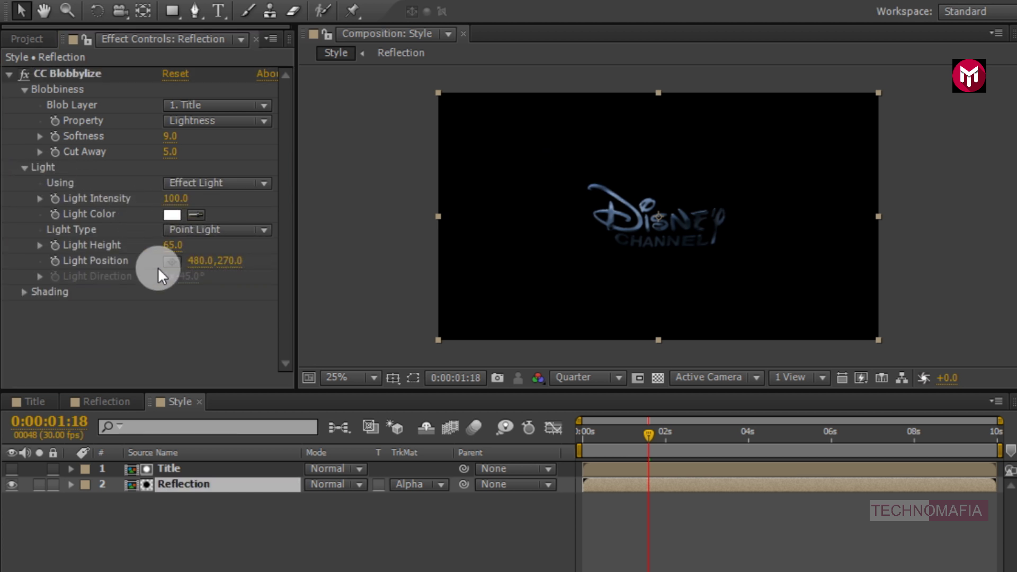
{"action": "left_click", "coordinate": [183, 117]}
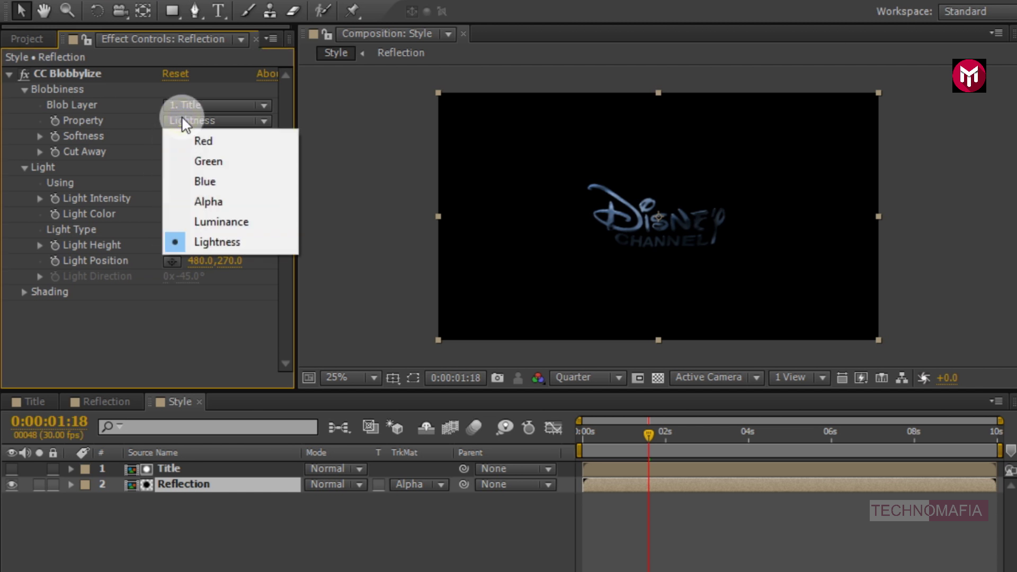
{"action": "left_click", "coordinate": [197, 200]}
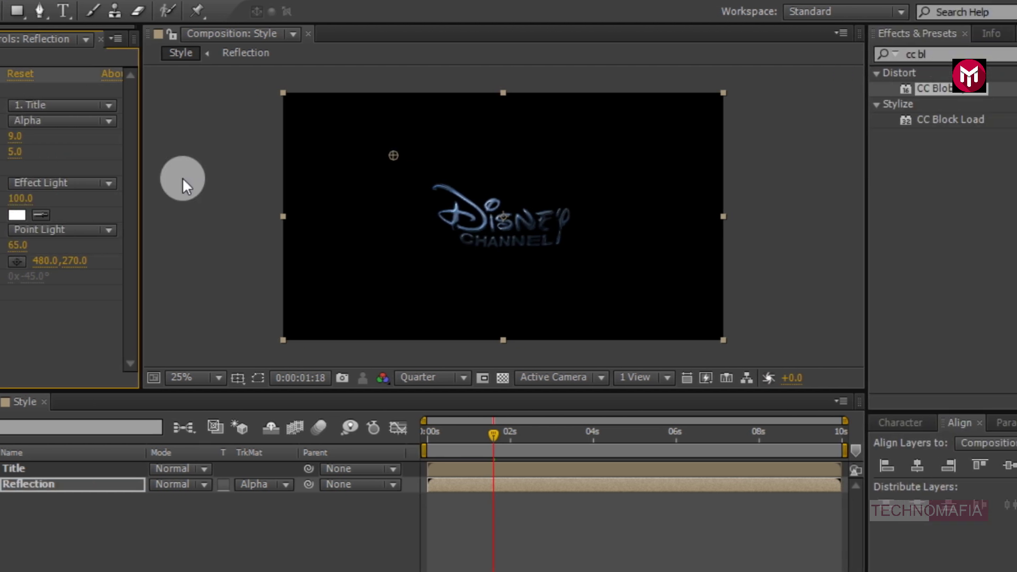
Apply Curves to the Reflection layer in Style and raise the RGB curve's midpoint to brighten the logo.
{"action": "left_click_drag", "start_coordinate": [854, 53], "coordinate": [820, 52]}
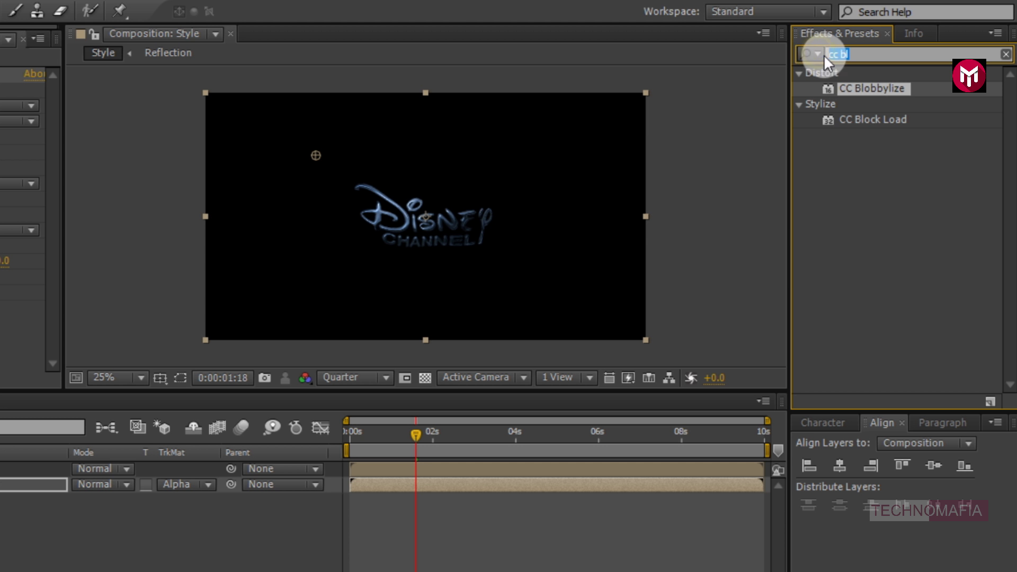
{"action": "type", "text": "curves"}
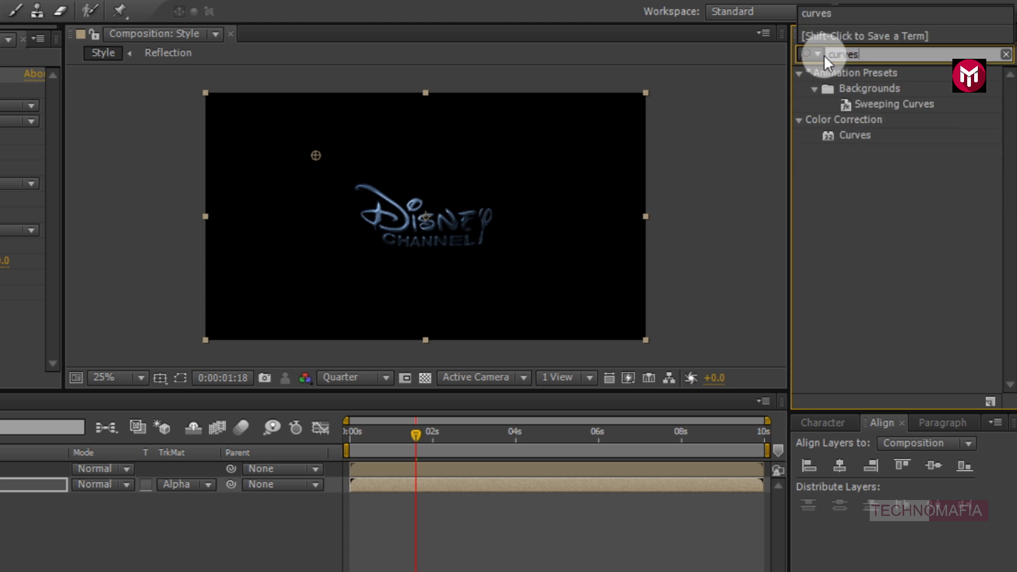
{"action": "double_click", "coordinate": [844, 135]}
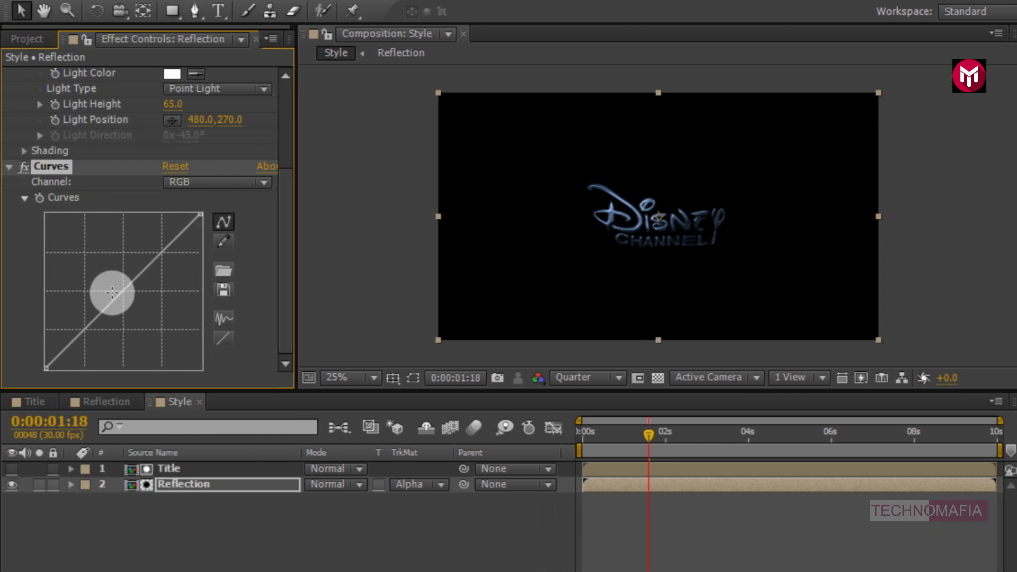
{"action": "left_click_drag", "start_coordinate": [121, 291], "coordinate": [107, 278]}
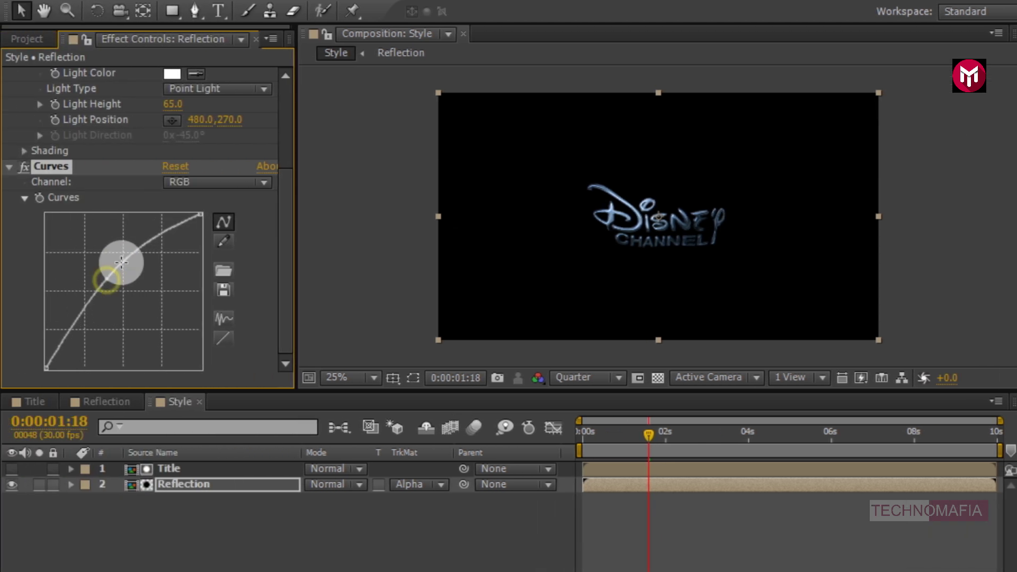
Raise the midpoints of the Red and Green channel curves on the Reflection layer to neutralise the blue cast.
{"action": "left_click", "coordinate": [179, 182]}
{"action": "left_click", "coordinate": [203, 222]}
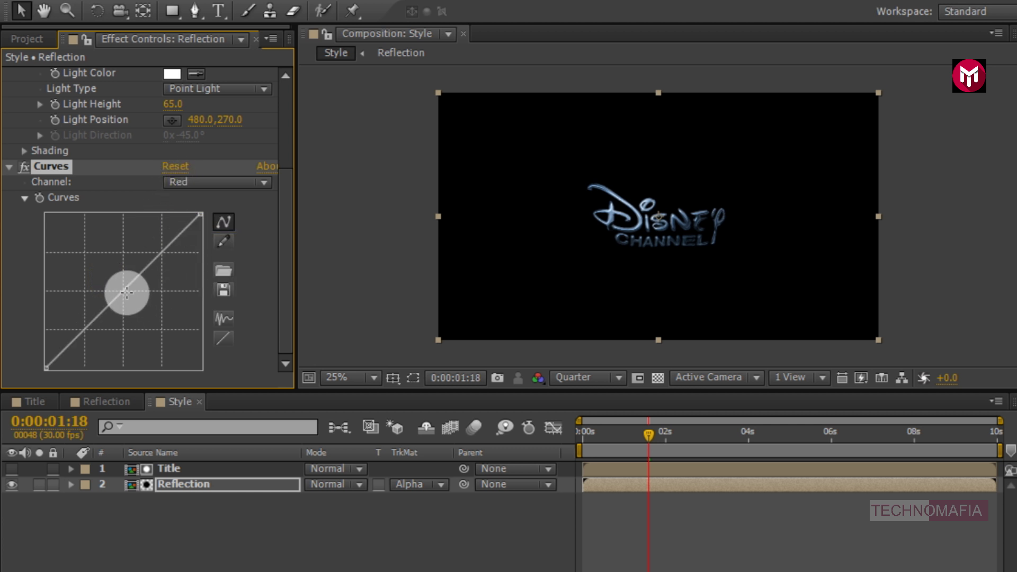
{"action": "left_click_drag", "start_coordinate": [124, 293], "coordinate": [100, 277]}
{"action": "left_click", "coordinate": [180, 183]}
{"action": "left_click", "coordinate": [206, 243]}
{"action": "left_click_drag", "start_coordinate": [121, 292], "coordinate": [110, 282]}
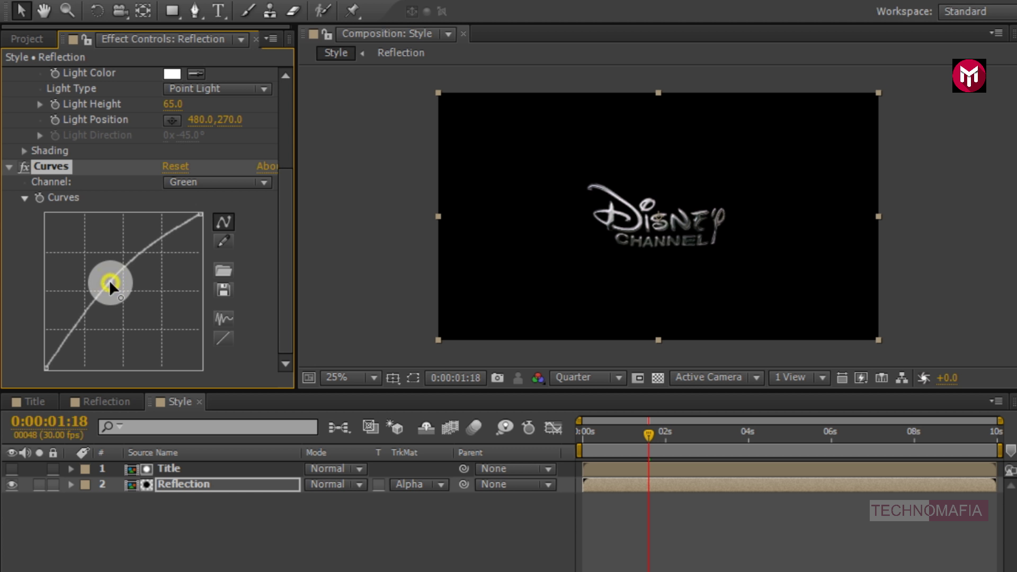
Lower the Blue curve's midpoint and raise the Red curve's midpoint in Curves to tint the logo gold.
{"action": "left_click", "coordinate": [178, 185]}
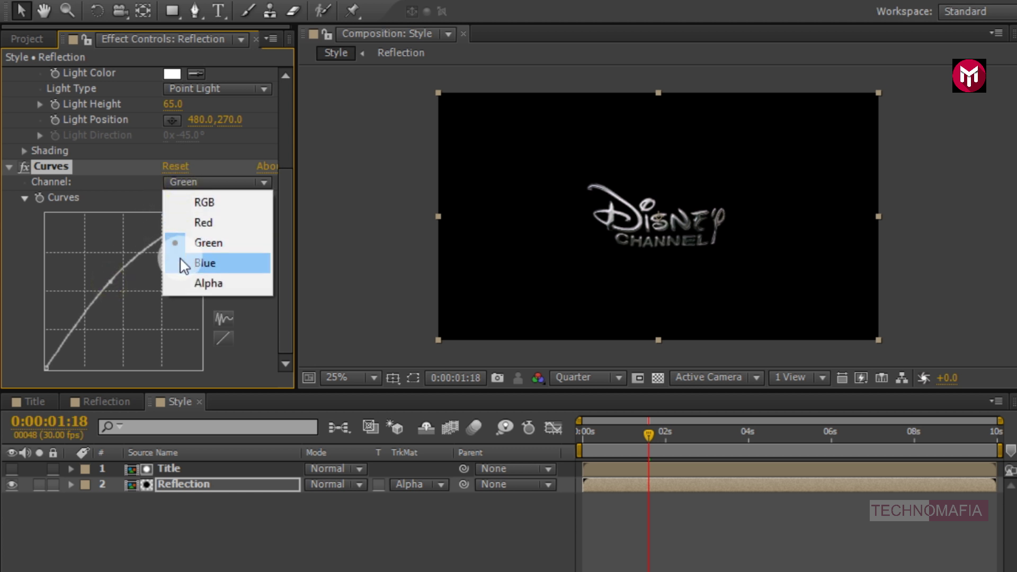
{"action": "left_click", "coordinate": [184, 263]}
{"action": "left_click_drag", "start_coordinate": [119, 292], "coordinate": [138, 305]}
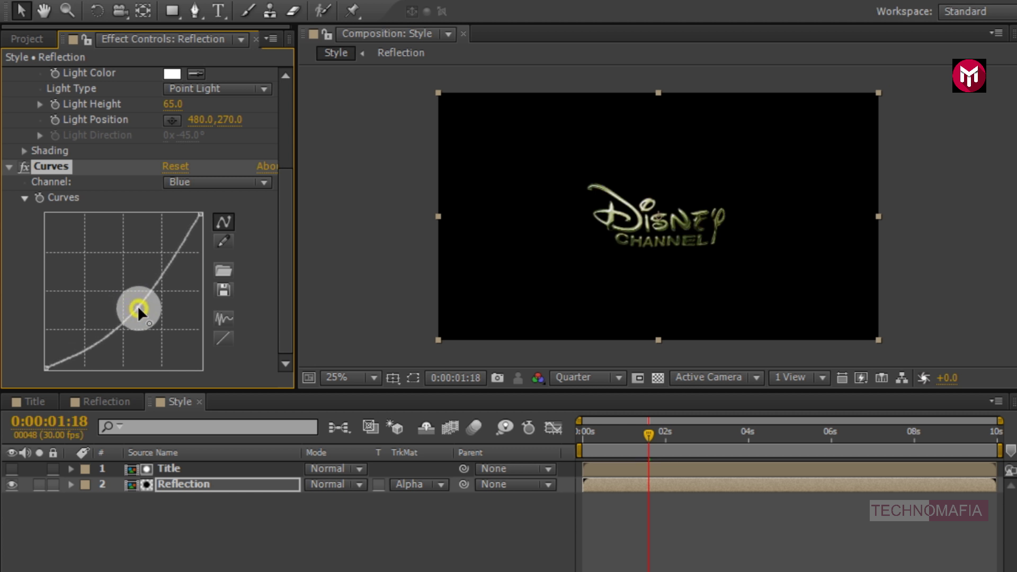
{"action": "left_click", "coordinate": [188, 179]}
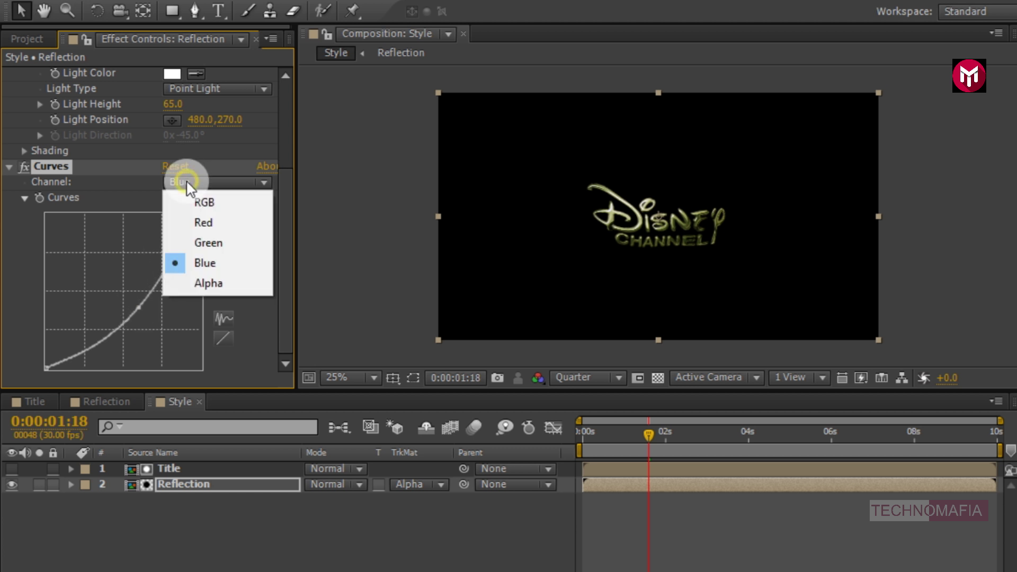
{"action": "left_click", "coordinate": [189, 223]}
{"action": "left_click_drag", "start_coordinate": [105, 277], "coordinate": [88, 269]}
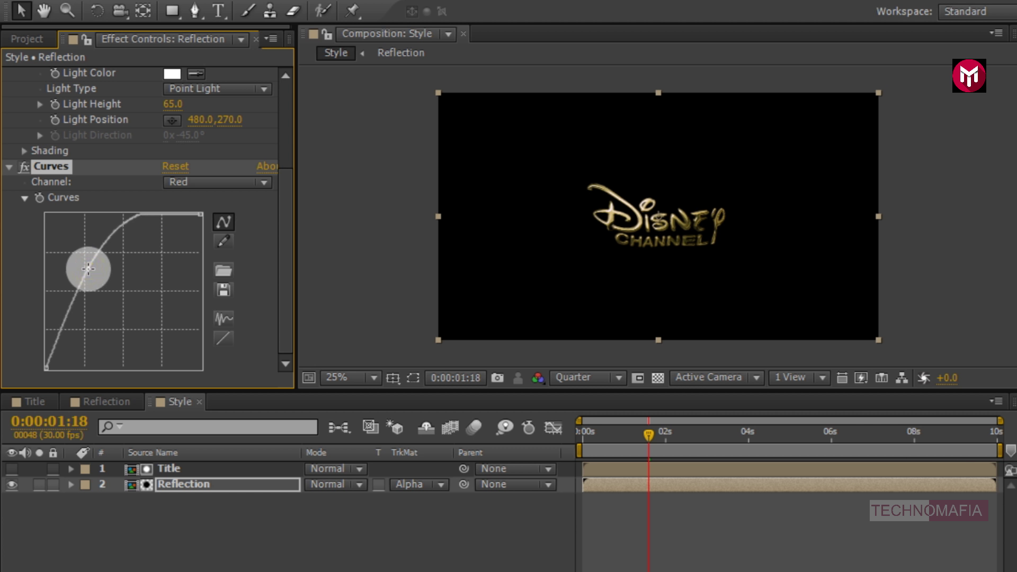
Raise the RGB curve's midpoint to brighten the gold logo, and preview the Style composition from the start.
{"action": "left_click", "coordinate": [182, 182]}
{"action": "left_click", "coordinate": [187, 199]}
{"action": "left_click_drag", "start_coordinate": [125, 269], "coordinate": [99, 271]}
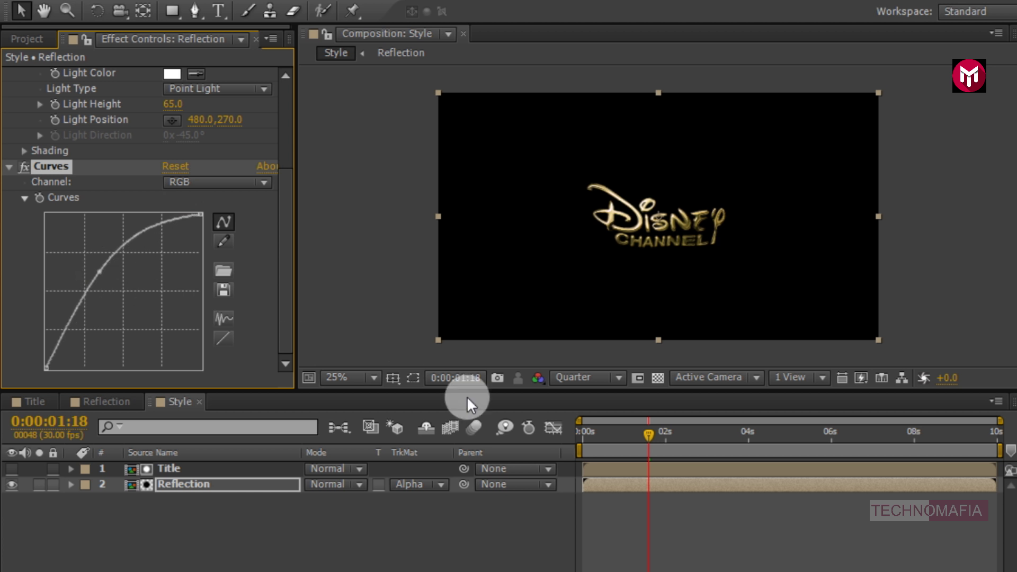
{"action": "left_click", "coordinate": [580, 431]}
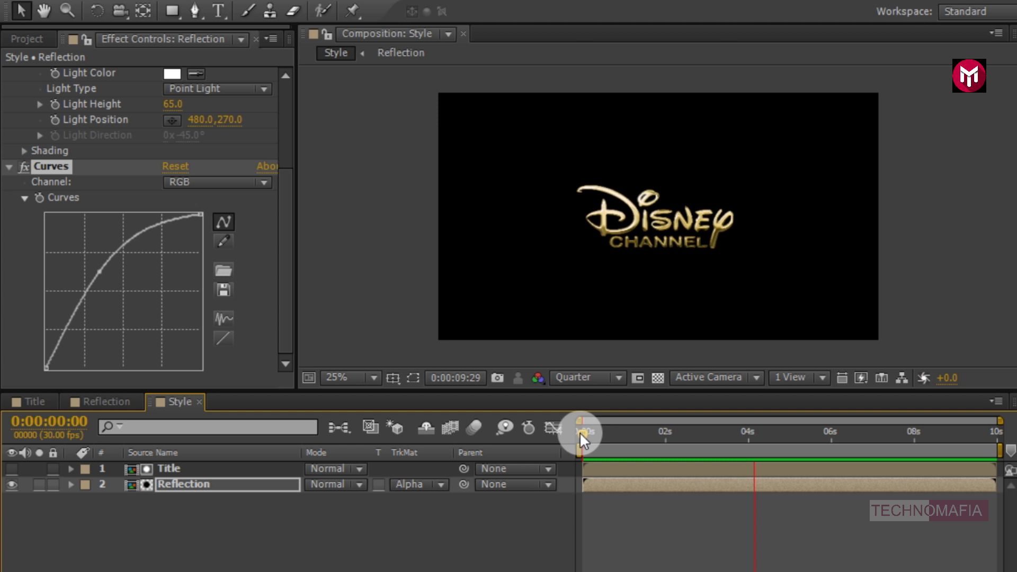
{"action": "key", "text": "space"}
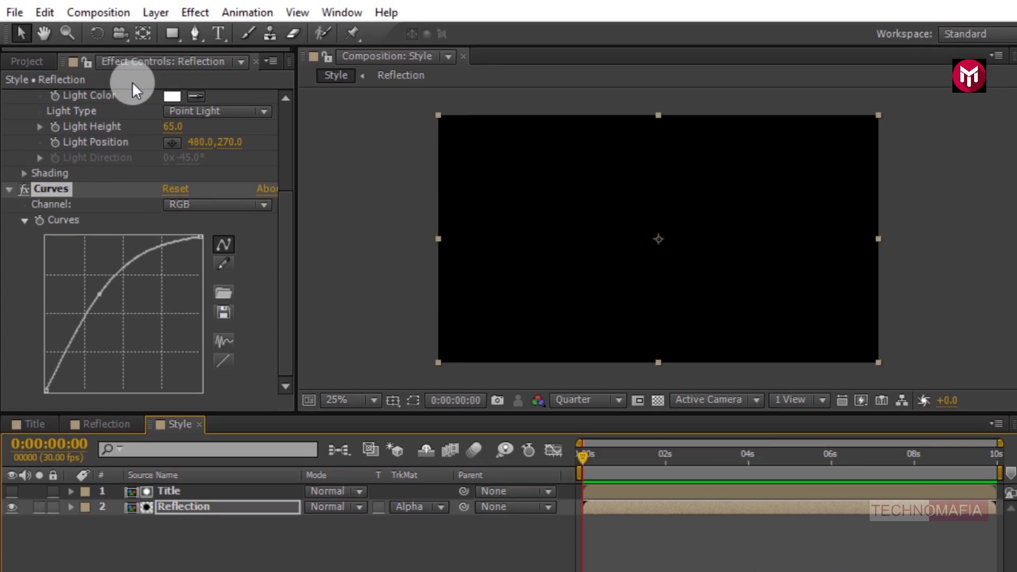
Create a new 1920 x 1080, 30 fps, 10-second composition named Final.
{"action": "left_click", "coordinate": [109, 15]}
{"action": "left_click", "coordinate": [116, 35]}
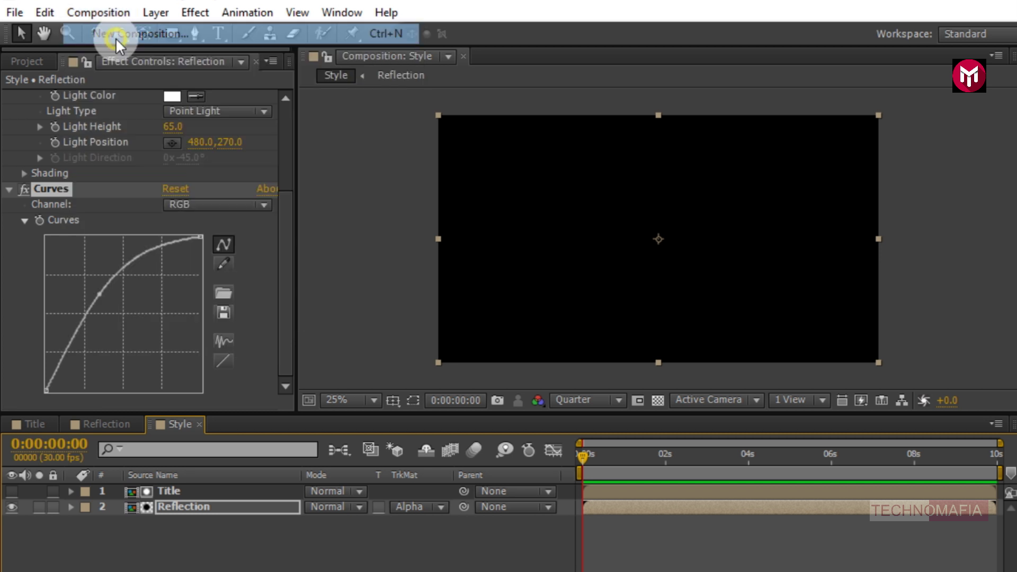
{"action": "type", "text": "Final"}
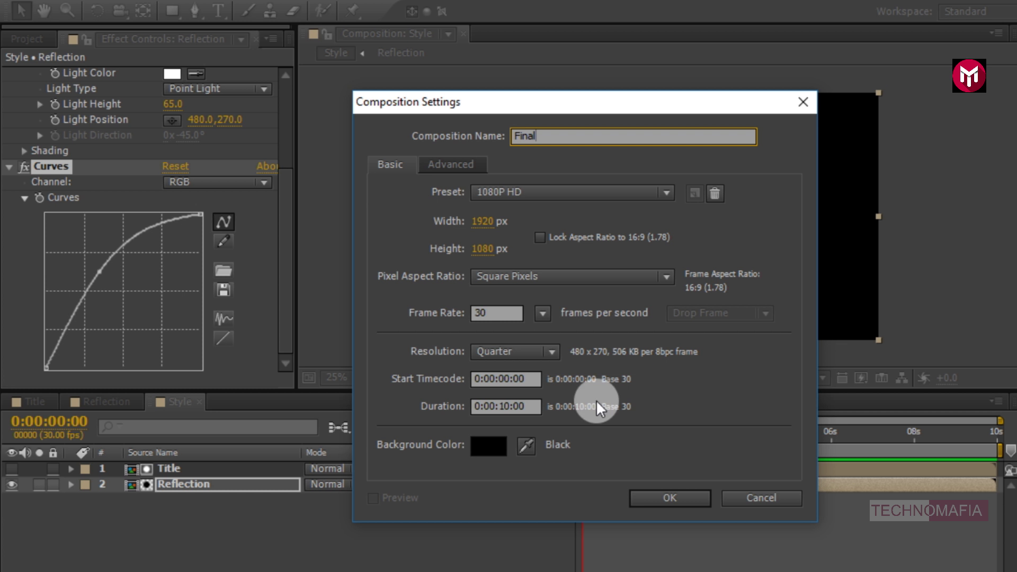
{"action": "left_click", "coordinate": [645, 493]}
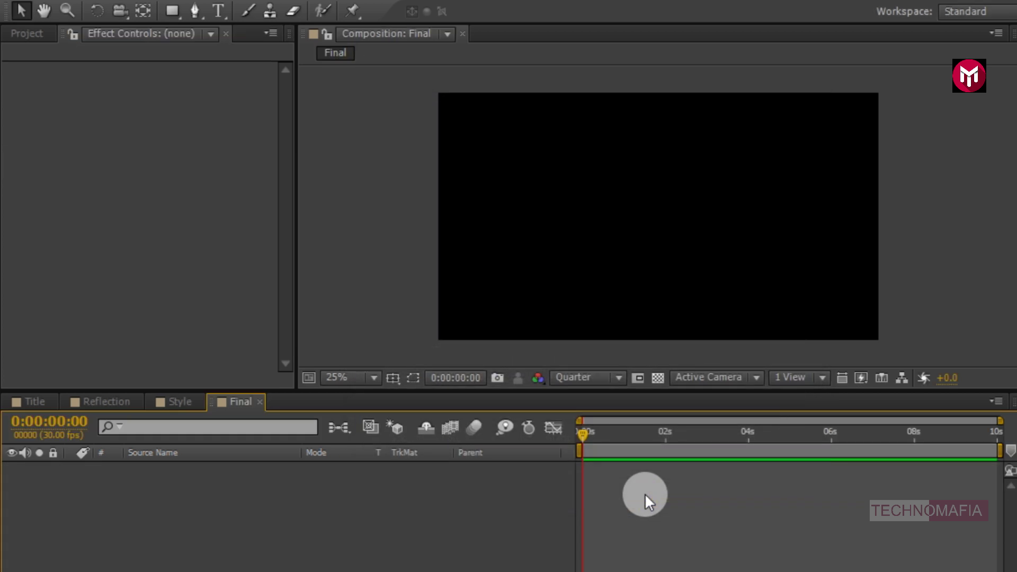
Add a black 1920 x 1080 solid named BG to the Final composition.
{"action": "right_click", "coordinate": [221, 532]}
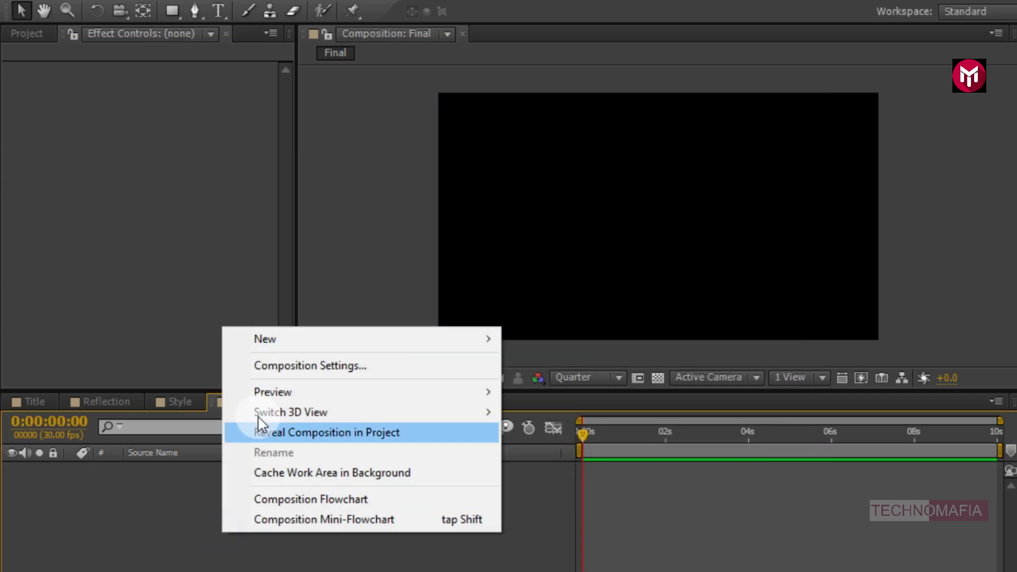
{"action": "mouse_move", "coordinate": [268, 339]}
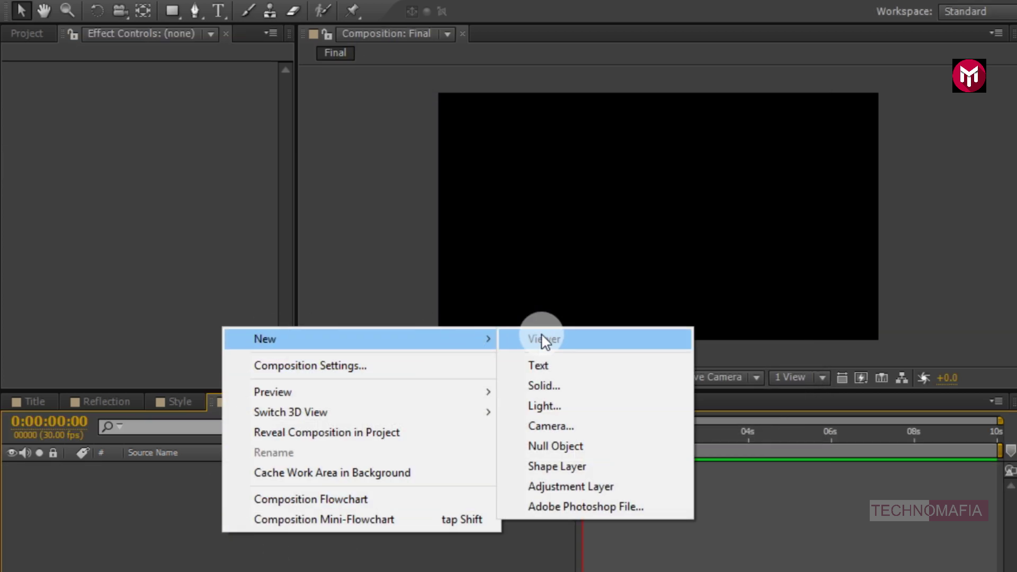
{"action": "left_click", "coordinate": [551, 385]}
{"action": "type", "text": "BG"}
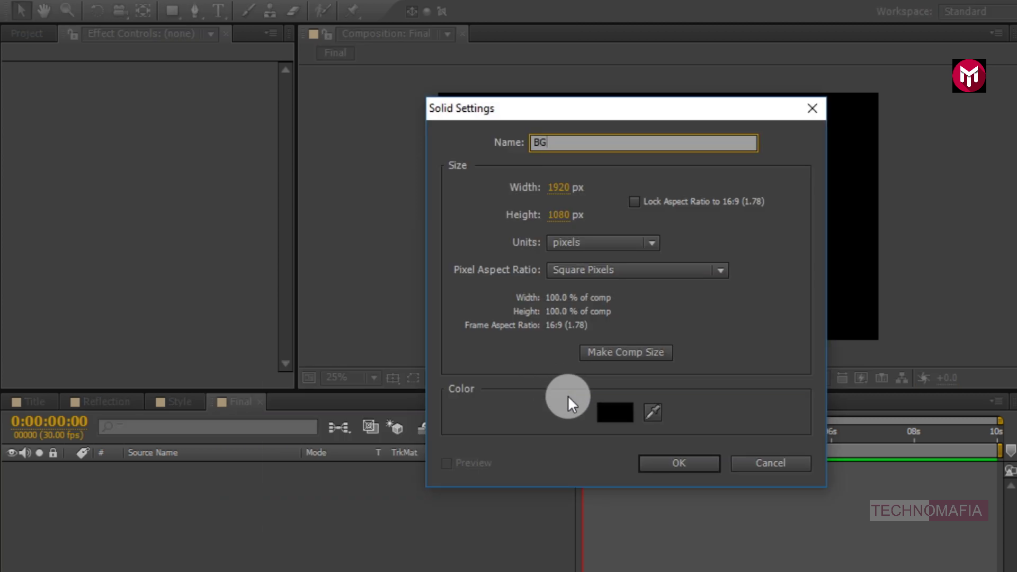
{"action": "left_click", "coordinate": [657, 464]}
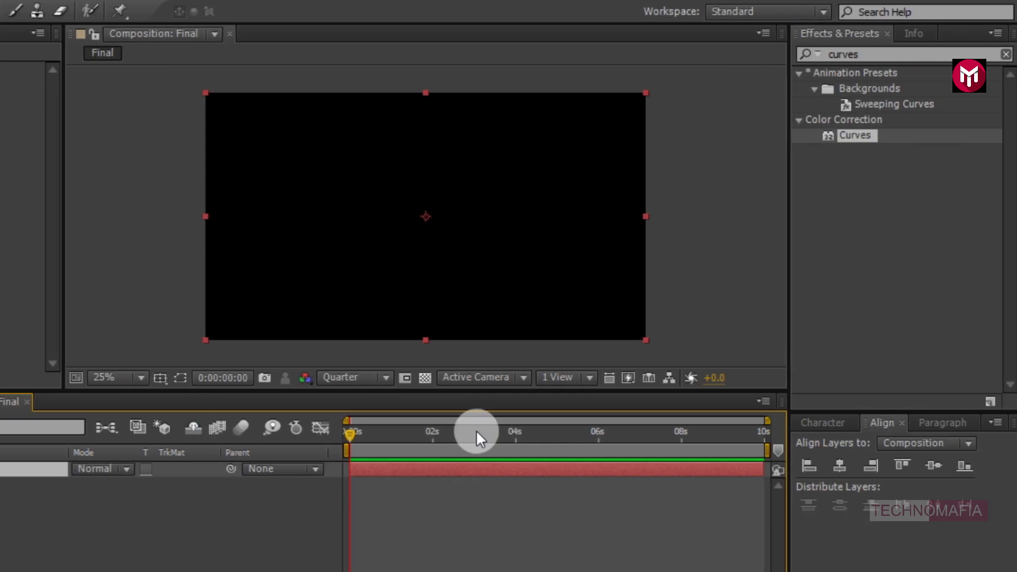
Find the Ramp effect and apply it to the BG layer.
{"action": "left_click", "coordinate": [826, 54]}
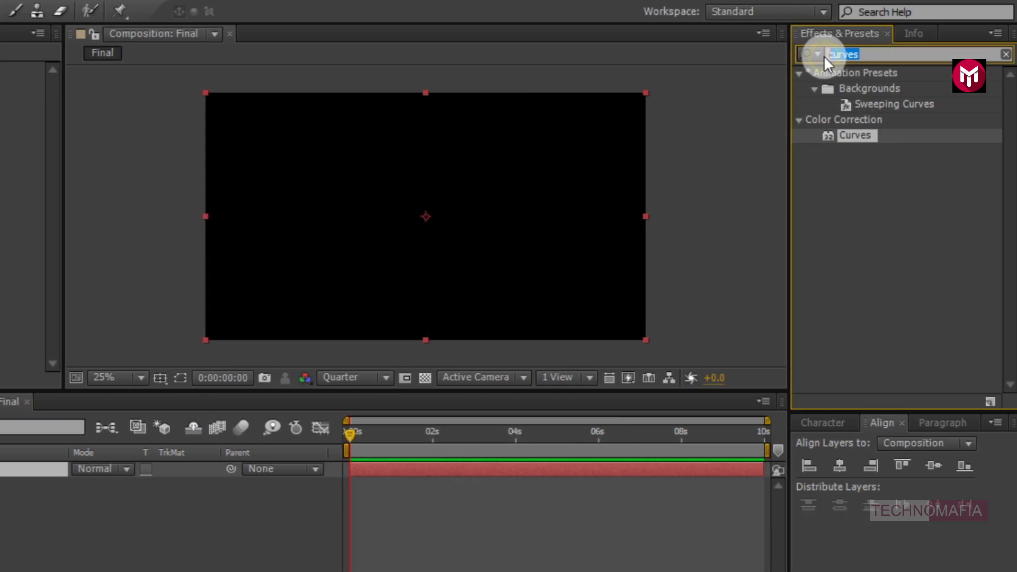
{"action": "type", "text": "ramp"}
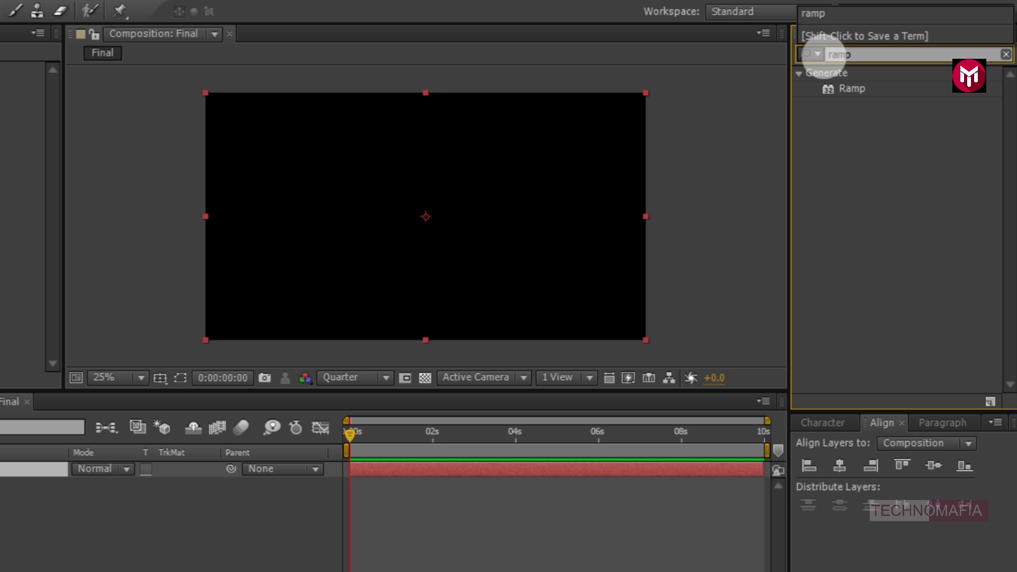
{"action": "double_click", "coordinate": [845, 87]}
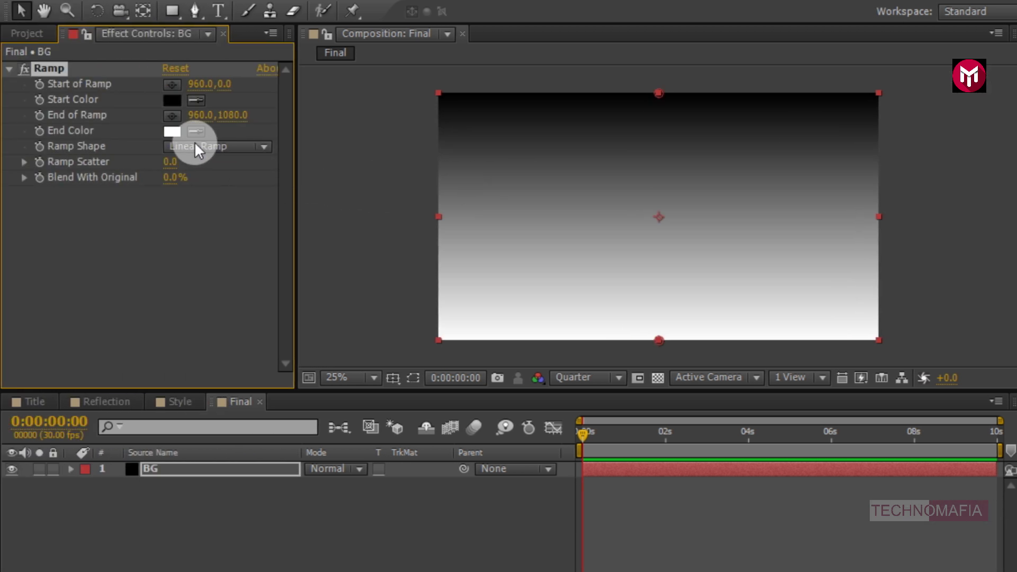
Set the Ramp's End Color to black (000000) and its Start Color to a very dark red.
{"action": "left_click", "coordinate": [172, 131]}
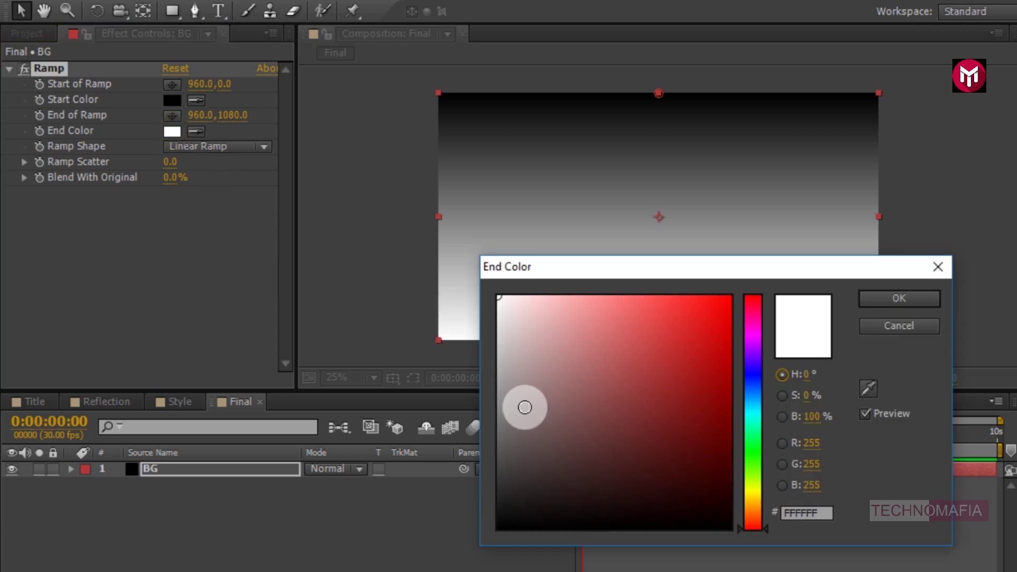
{"action": "left_click_drag", "start_coordinate": [520, 524], "coordinate": [504, 526]}
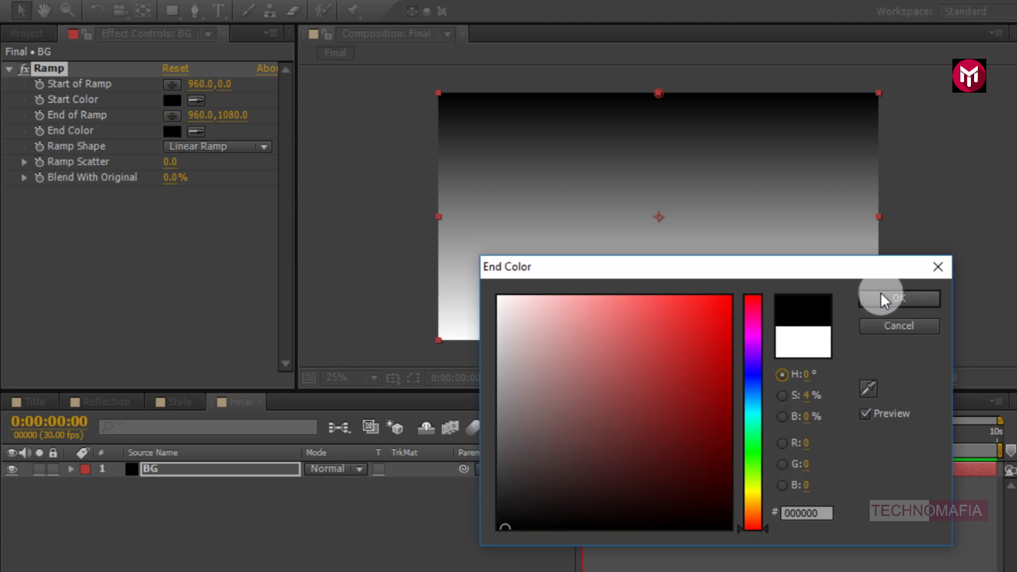
{"action": "left_click", "coordinate": [881, 292]}
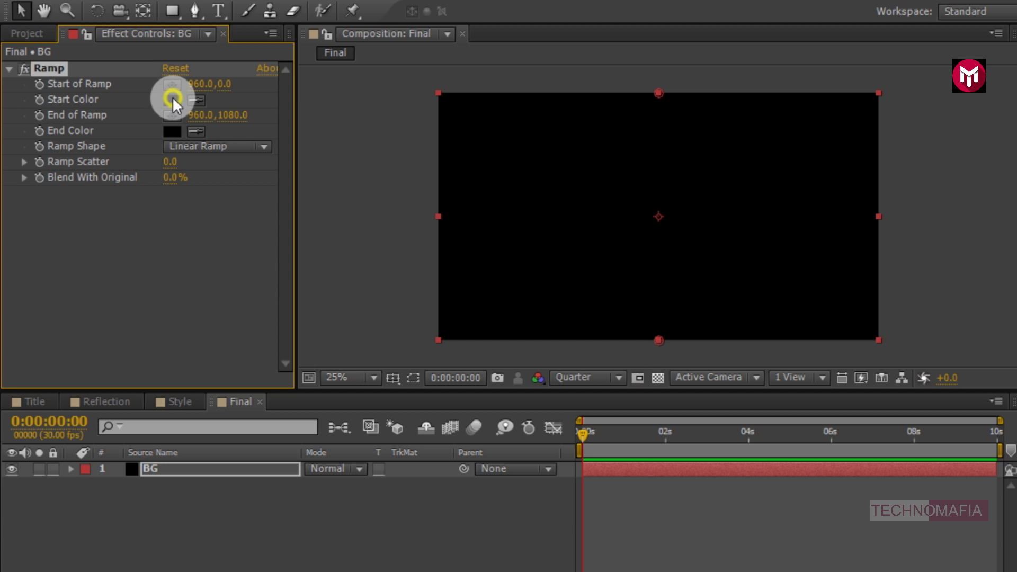
{"action": "left_click", "coordinate": [172, 99]}
{"action": "left_click", "coordinate": [723, 500]}
{"action": "left_click", "coordinate": [883, 294]}
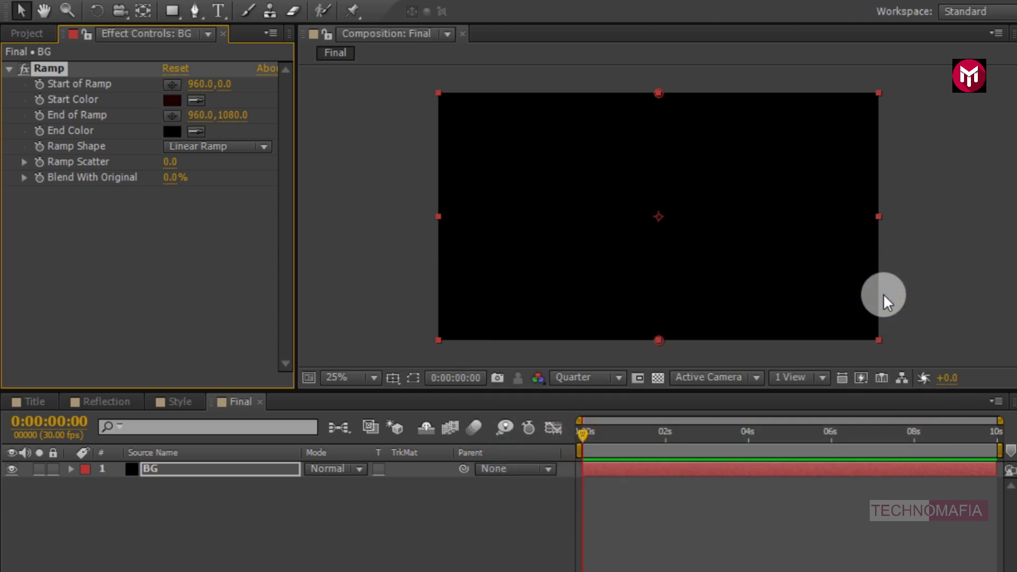
Change the Ramp Shape to Radial Ramp and set Ramp Scatter to 500.
{"action": "left_click", "coordinate": [217, 141]}
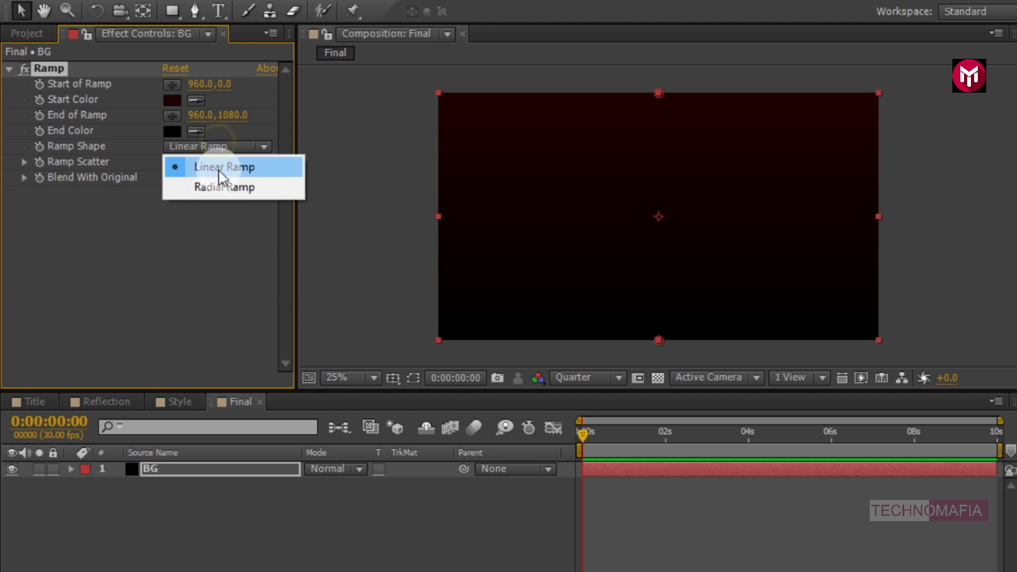
{"action": "left_click", "coordinate": [217, 186]}
{"action": "left_click", "coordinate": [171, 163]}
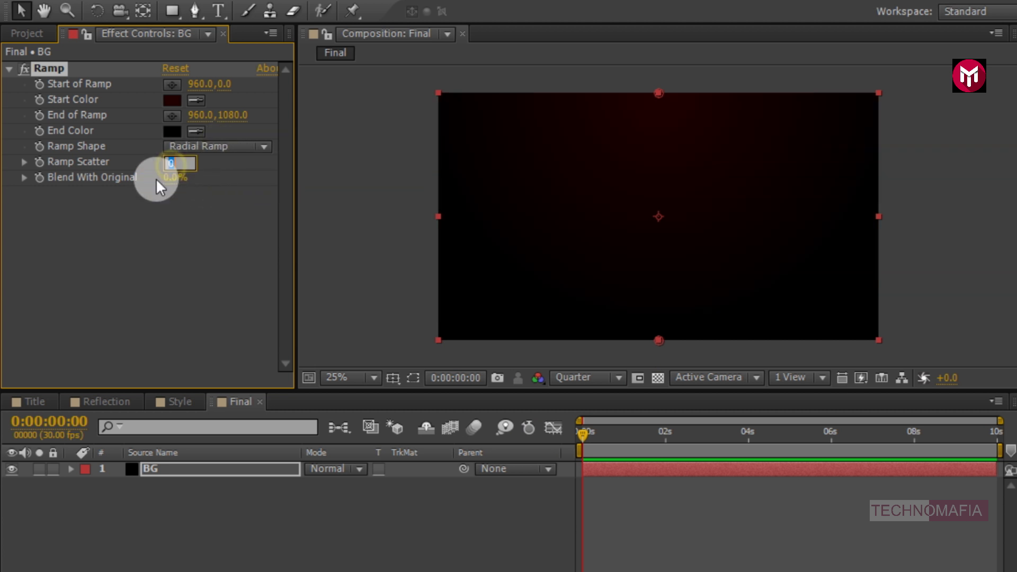
{"action": "type", "text": "500"}
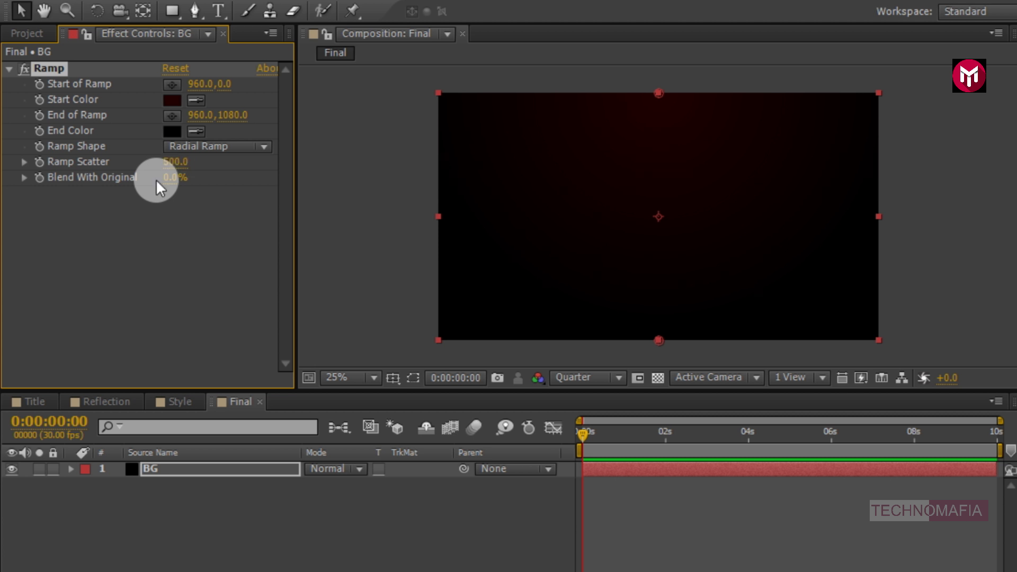
Place the Style composition twice above the BG layer in Final.
{"action": "left_click", "coordinate": [24, 33]}
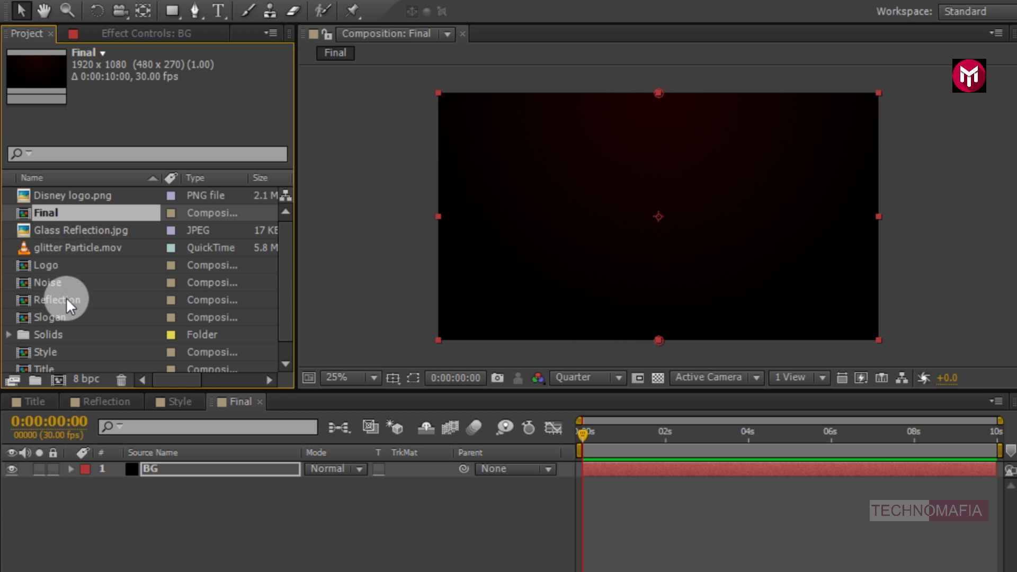
{"action": "left_click", "coordinate": [52, 350]}
{"action": "scroll", "coordinate": [53, 318], "scroll_direction": "down", "scroll_amount": 1}
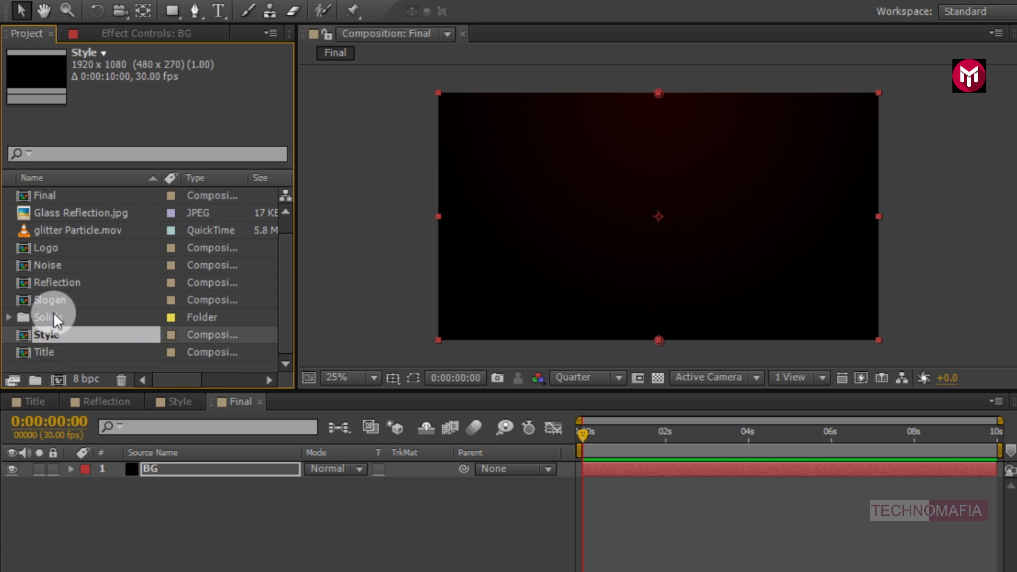
{"action": "left_click_drag", "start_coordinate": [47, 338], "coordinate": [164, 464]}
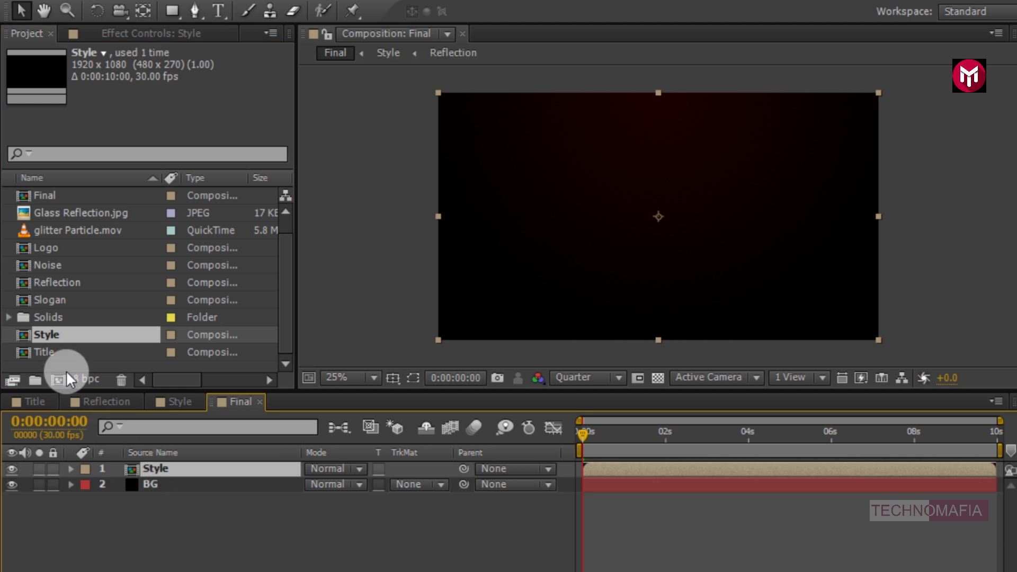
{"action": "left_click_drag", "start_coordinate": [45, 333], "coordinate": [160, 464]}
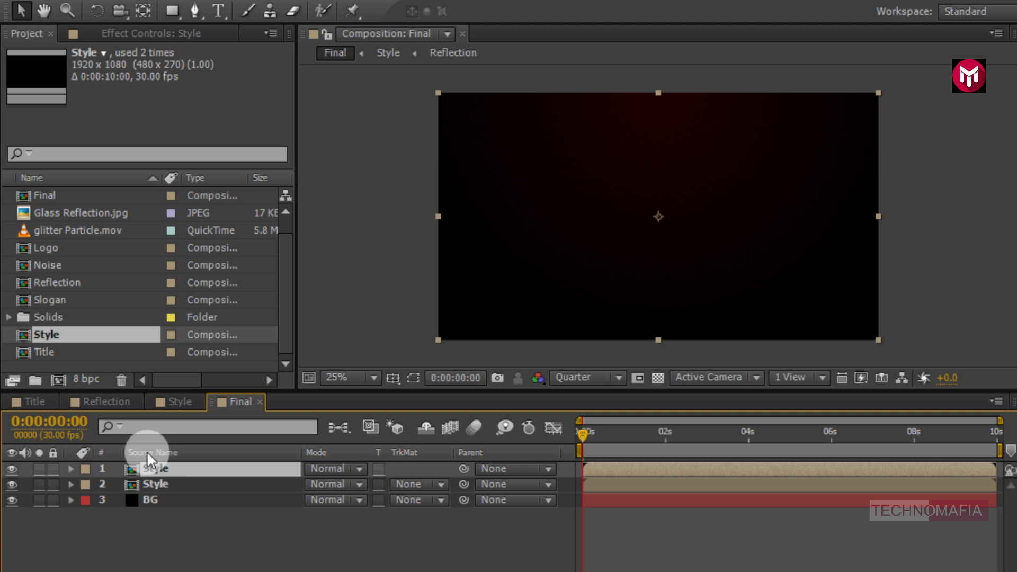
Add glitter Particle.mov as the uppermost layer and use it as the Alpha Matte for the Style layer directly below.
{"action": "left_click_drag", "start_coordinate": [77, 231], "coordinate": [197, 464]}
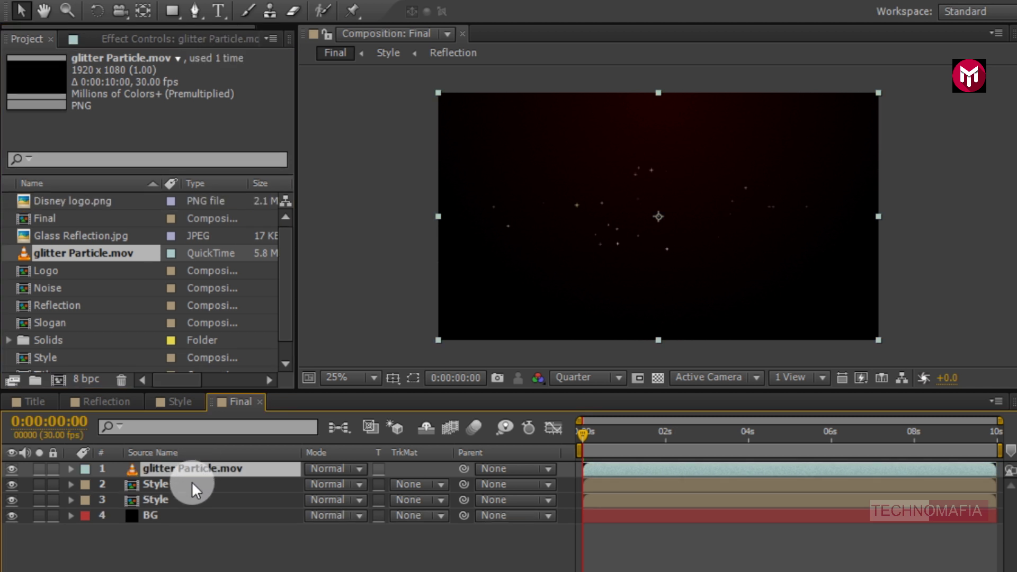
{"action": "left_click", "coordinate": [191, 482]}
{"action": "left_click", "coordinate": [423, 484]}
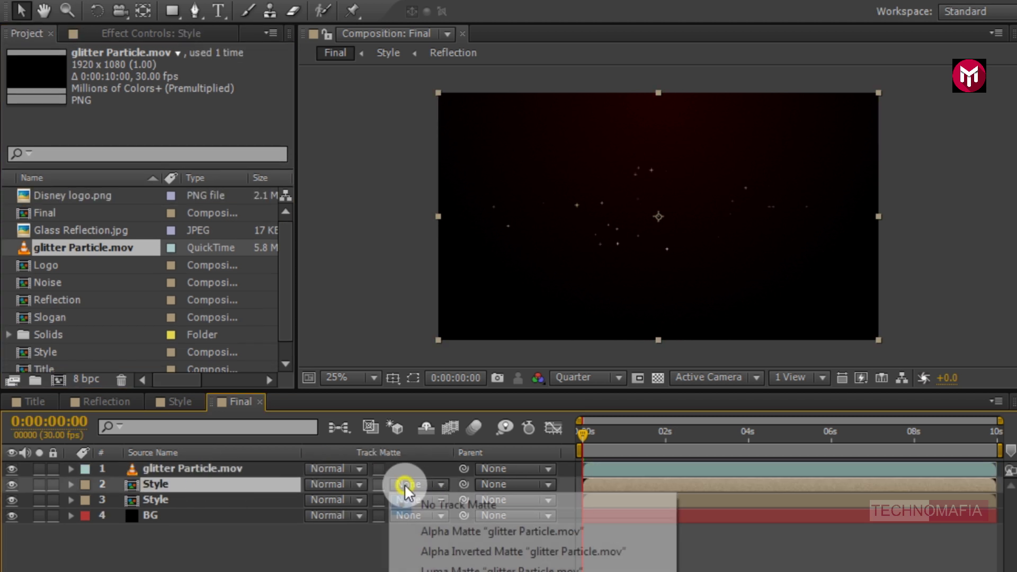
{"action": "left_click", "coordinate": [419, 528]}
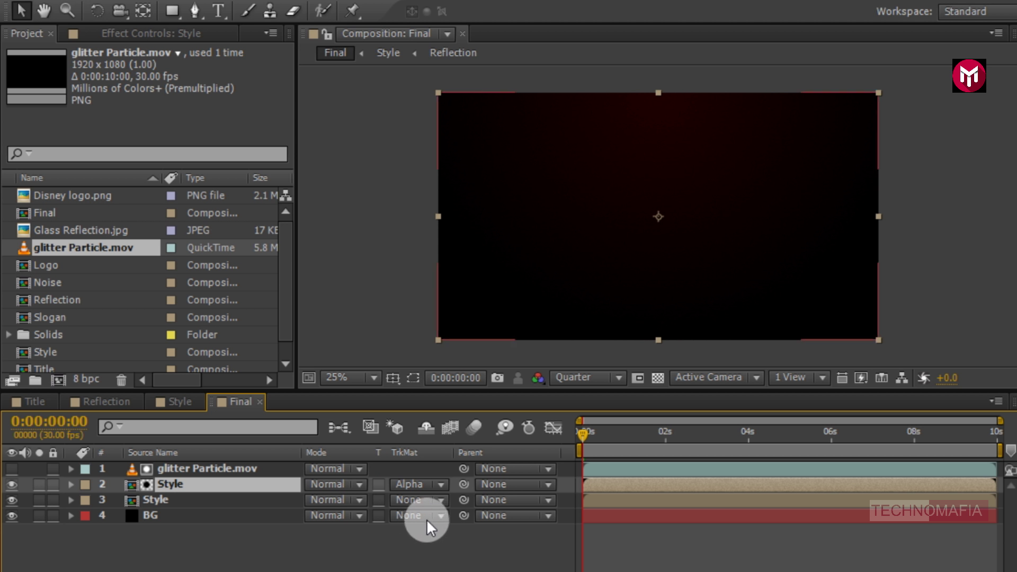
Move the playhead to 0:00:01:18 and apply the Minimax effect to the upper Style layer.
{"action": "left_click", "coordinate": [648, 434]}
{"action": "left_click", "coordinate": [991, 54]}
{"action": "type", "text": "mini"}
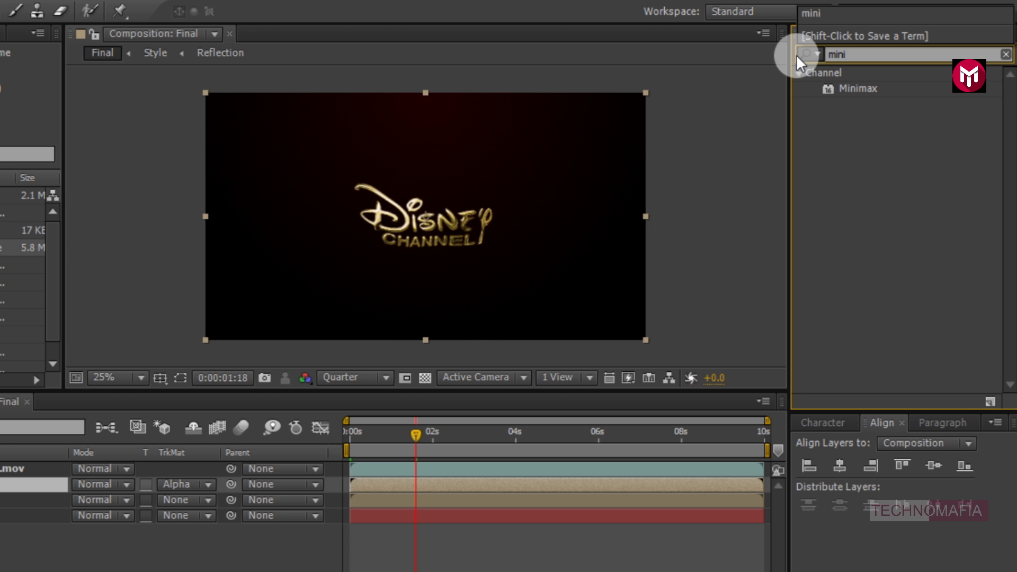
{"action": "double_click", "coordinate": [865, 90]}
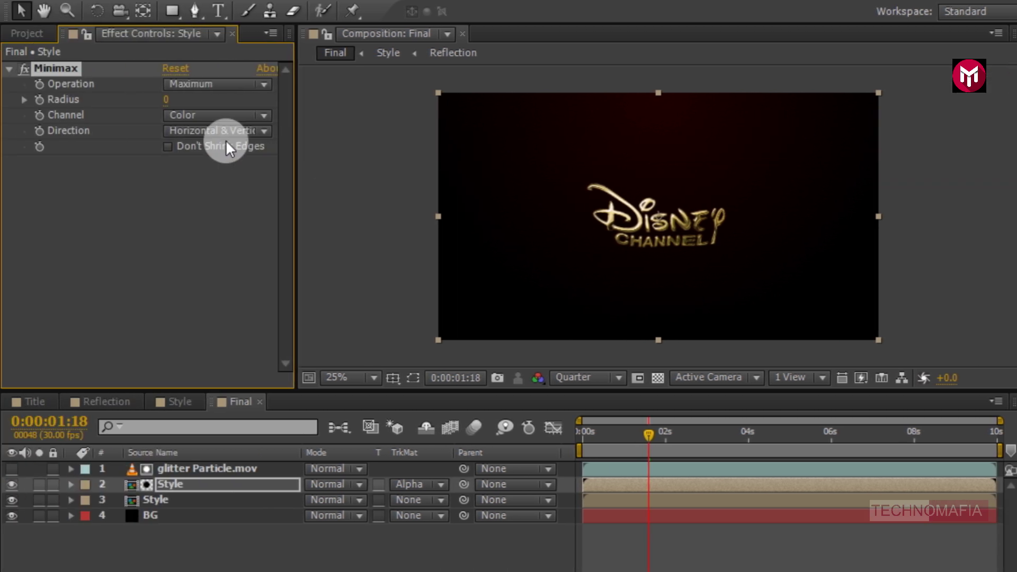
Set Minimax's Radius to 28 and its Channel to Alpha and Color, and return the playhead to the start.
{"action": "left_click_drag", "start_coordinate": [165, 99], "coordinate": [190, 97]}
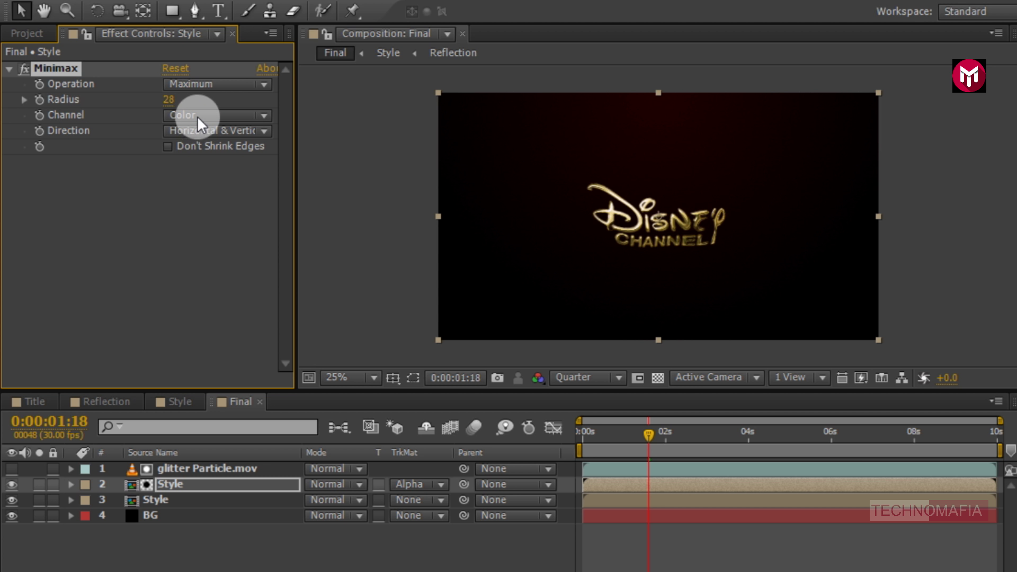
{"action": "left_click", "coordinate": [197, 116]}
{"action": "left_click", "coordinate": [202, 156]}
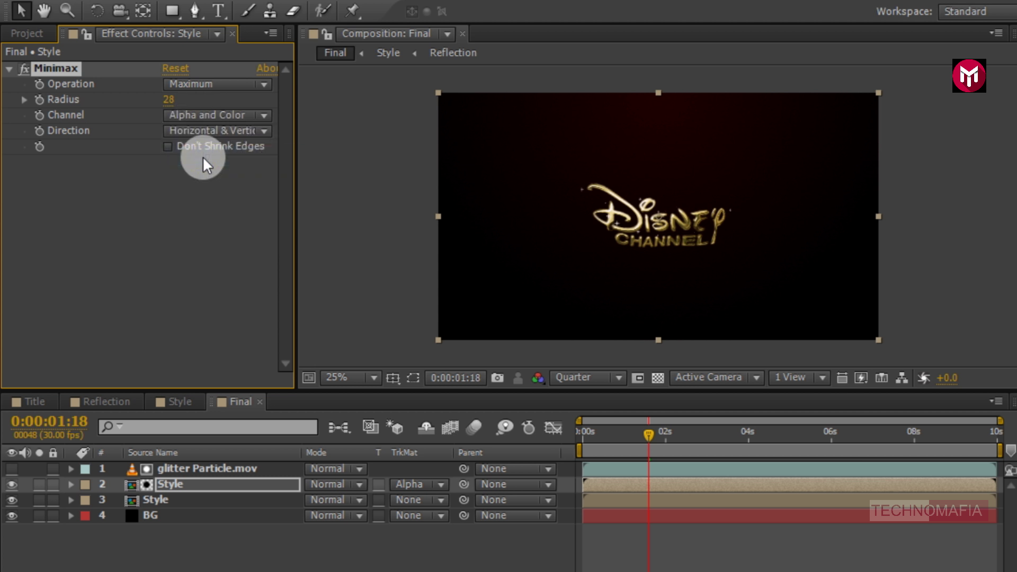
{"action": "key", "text": "period"}
{"action": "key", "text": "period"}
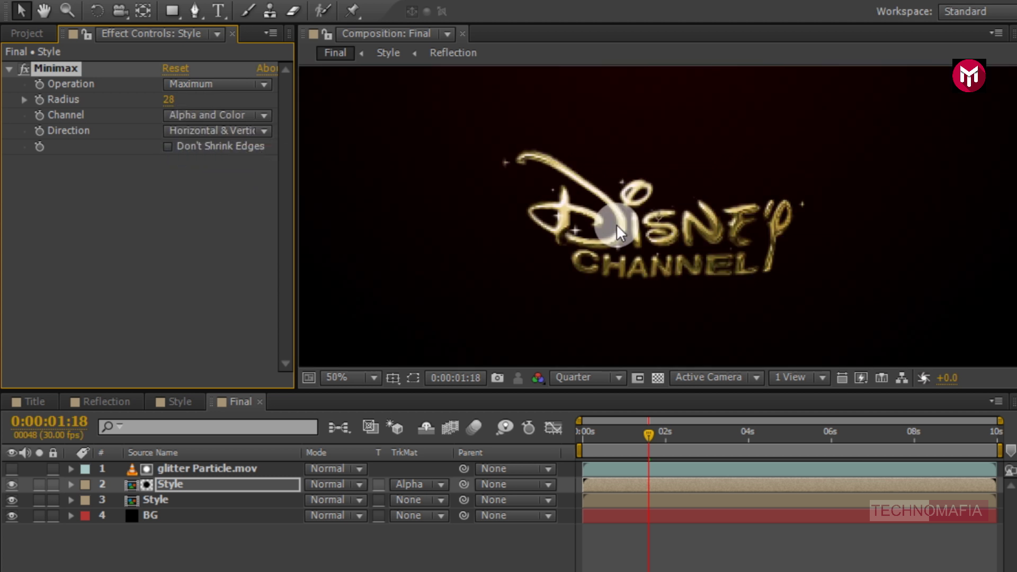
{"action": "key", "text": "comma"}
{"action": "key", "text": "comma"}
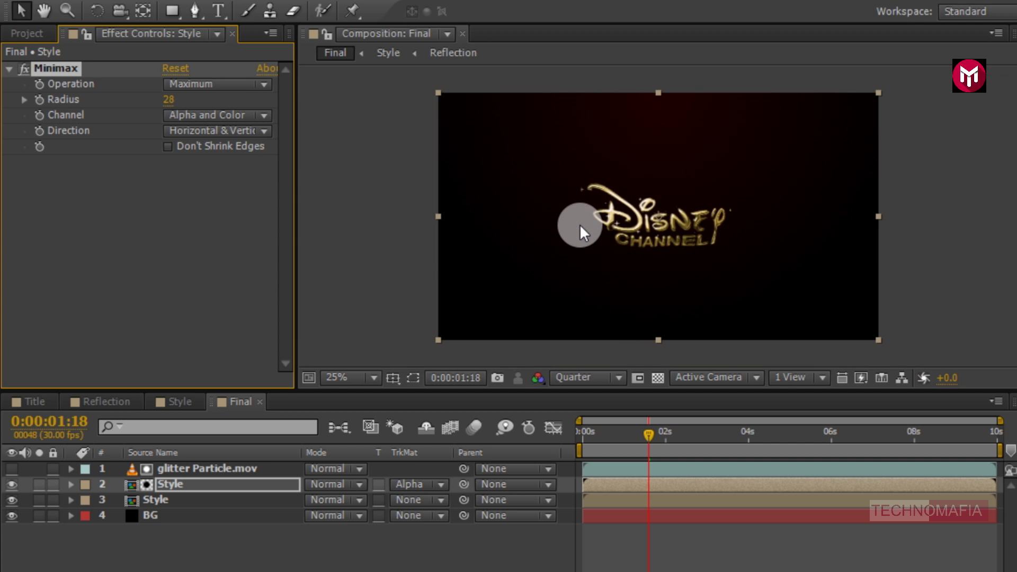
{"action": "left_click", "coordinate": [583, 429]}
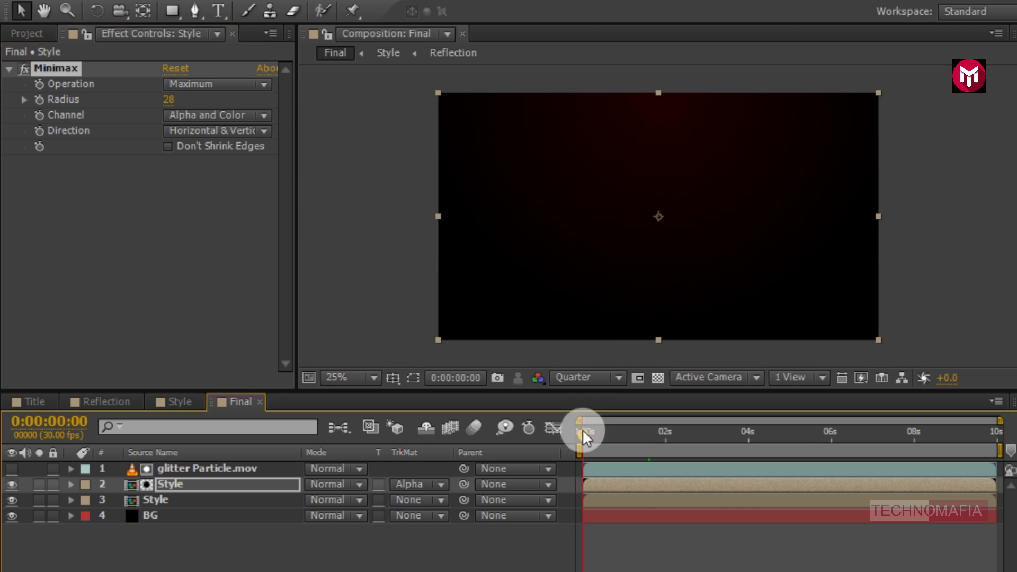